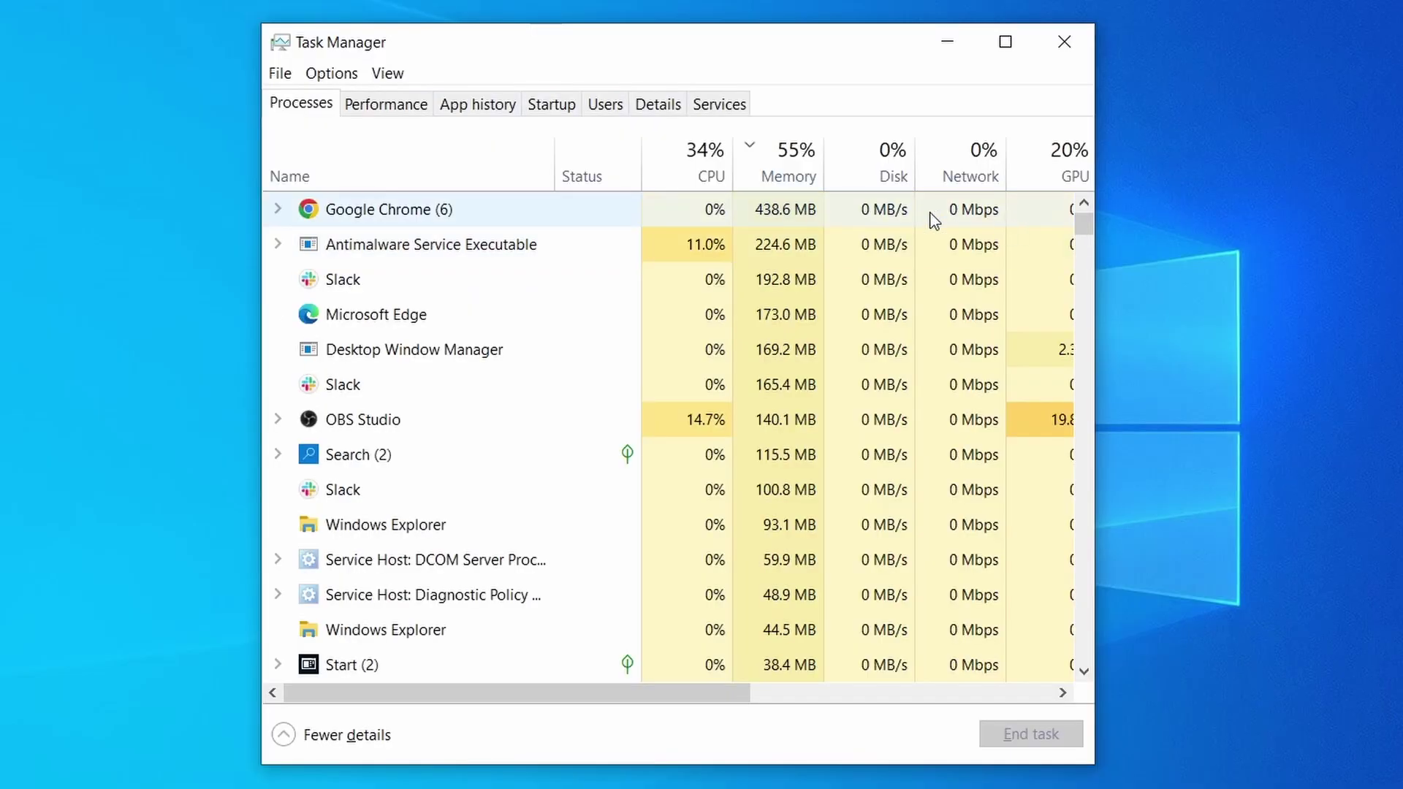
- Sort the running processes in Task Manager by CPU usage and then by memory usage
click(676, 172)
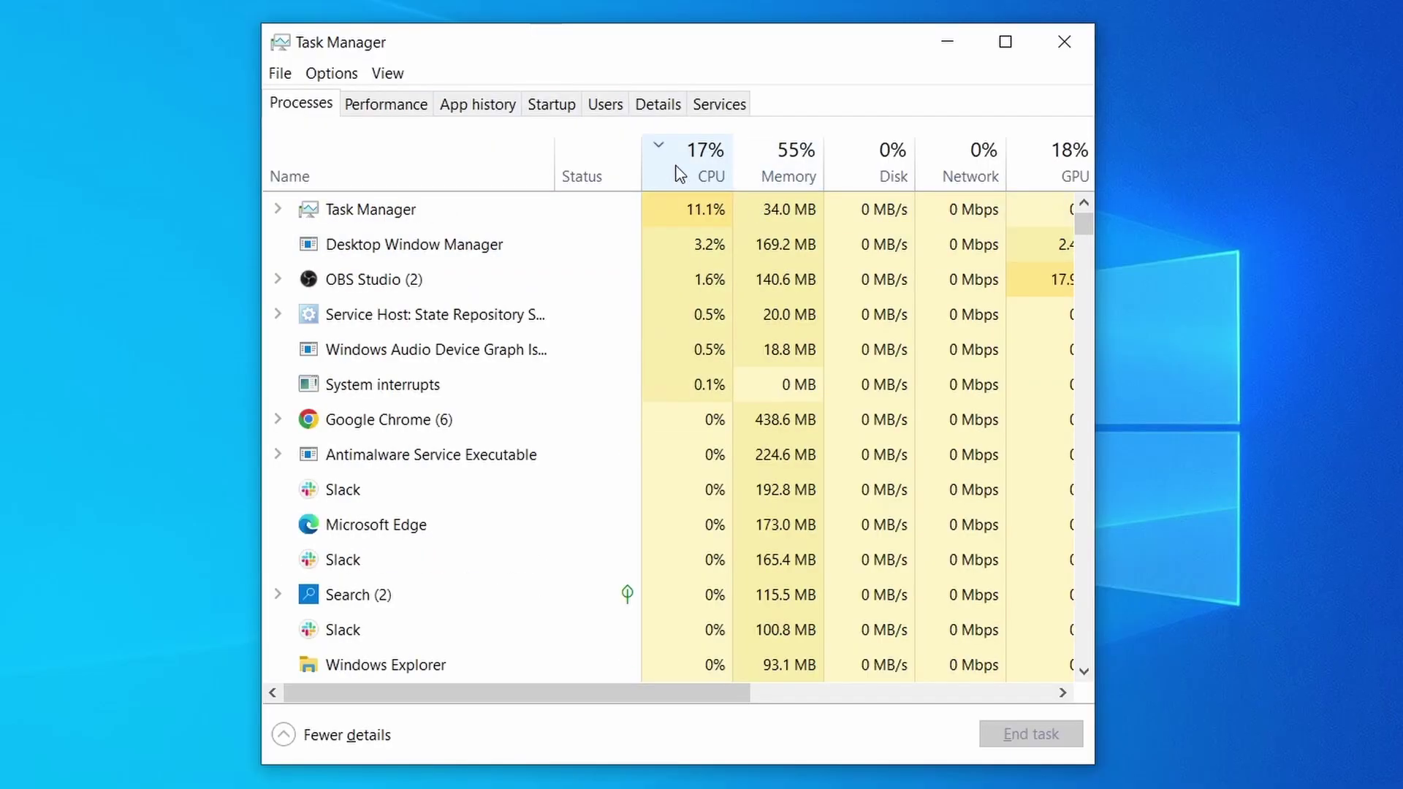
click(798, 162)
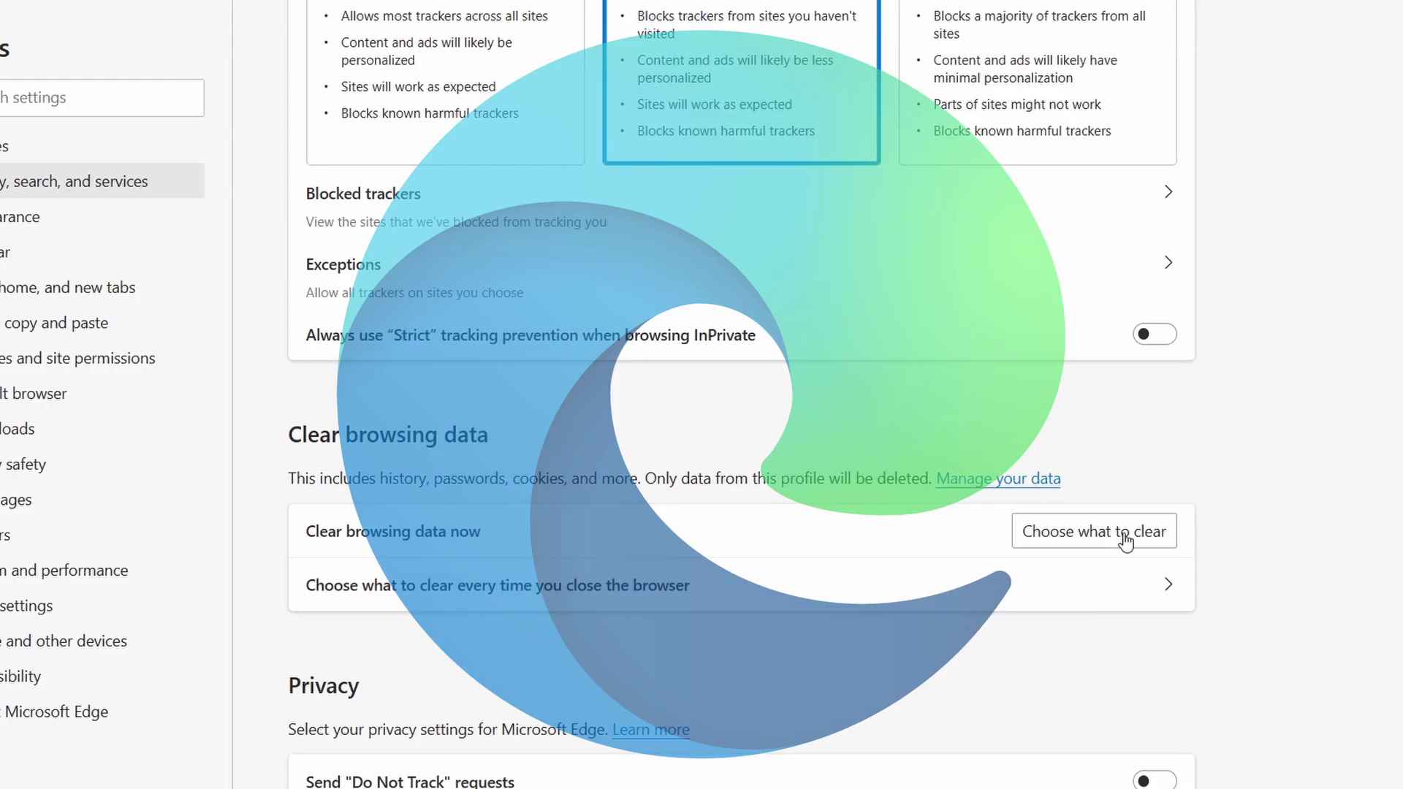
click(1124, 533)
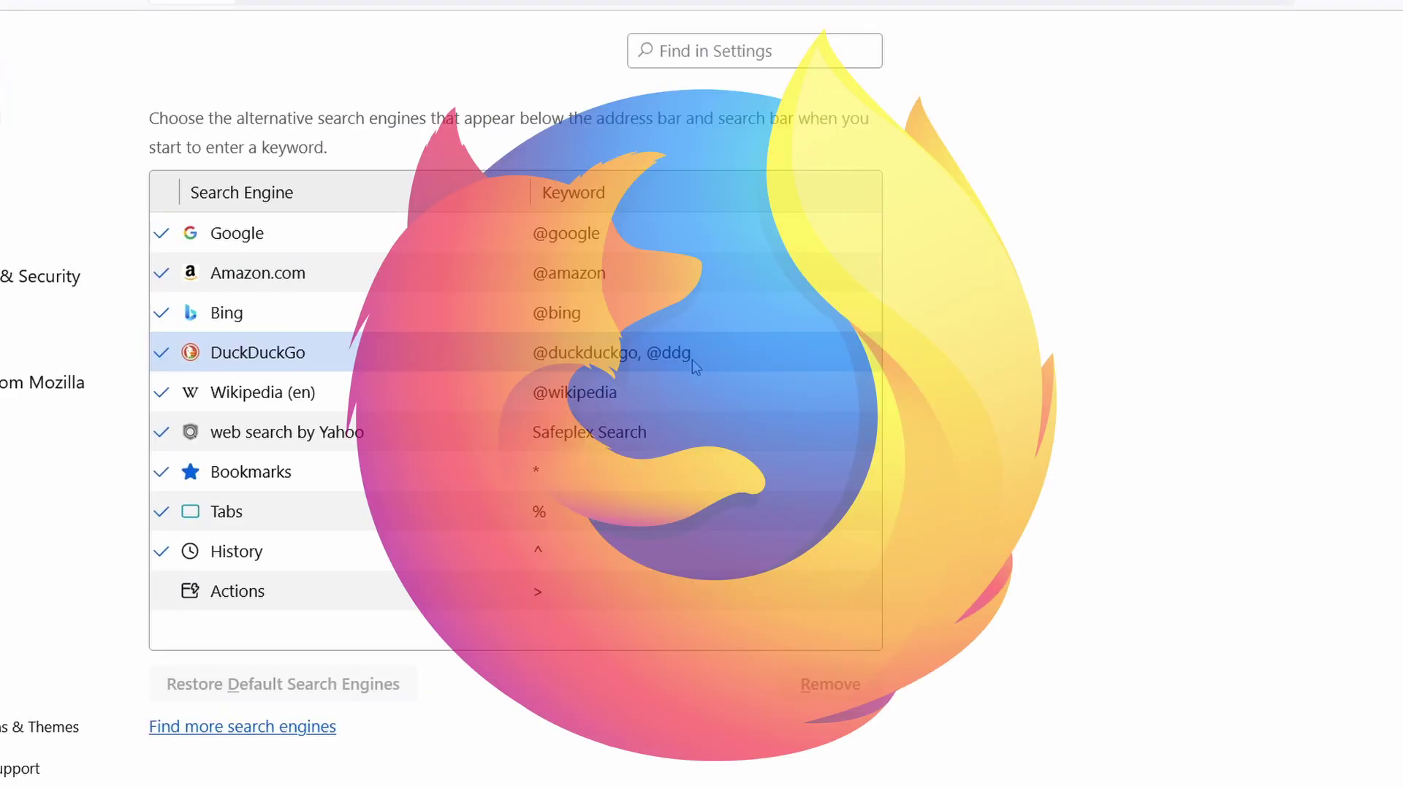
click(422, 326)
click(397, 358)
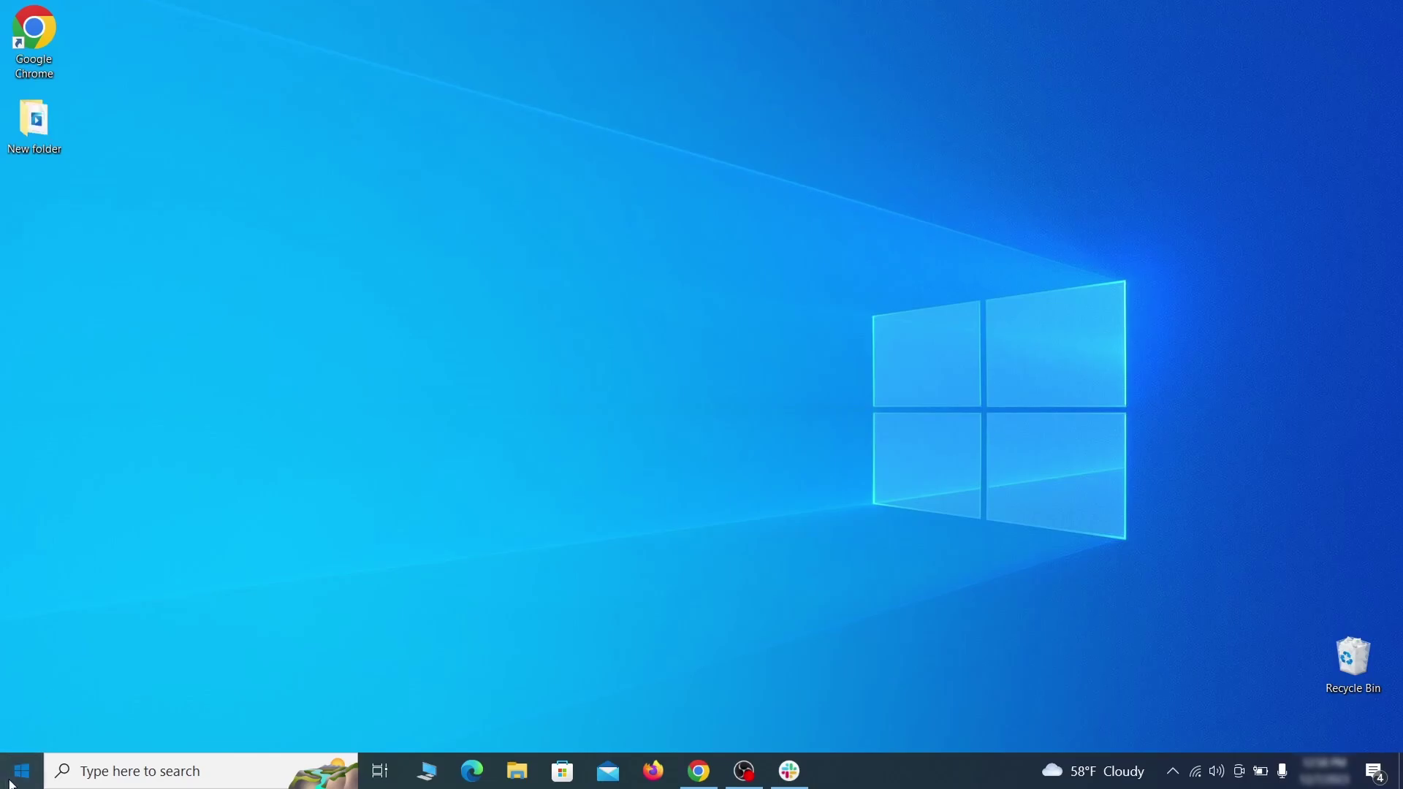
- Go to the Recovery page of the Windows 10 Update & Security settings and restart the PC into Advanced startup
click(21, 770)
click(24, 689)
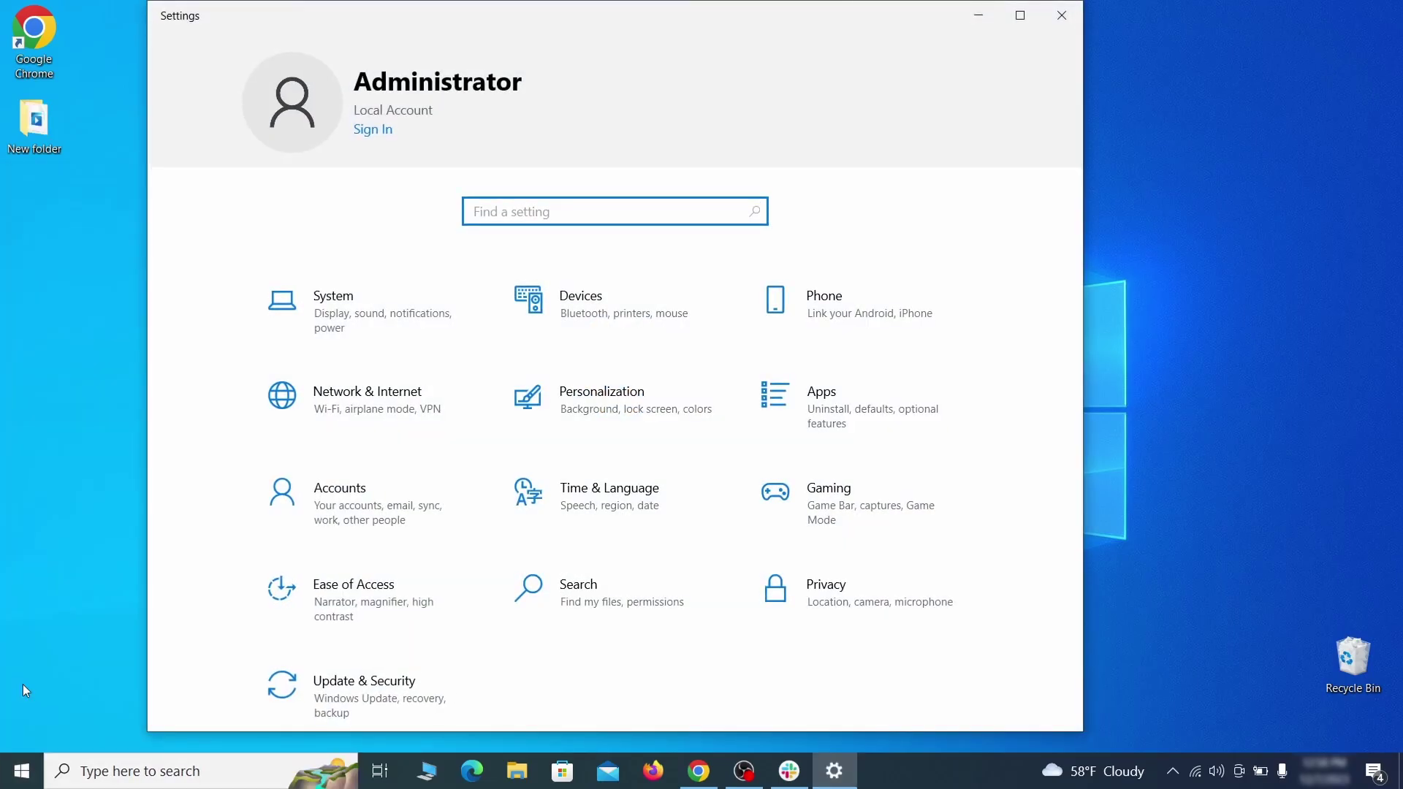
click(423, 691)
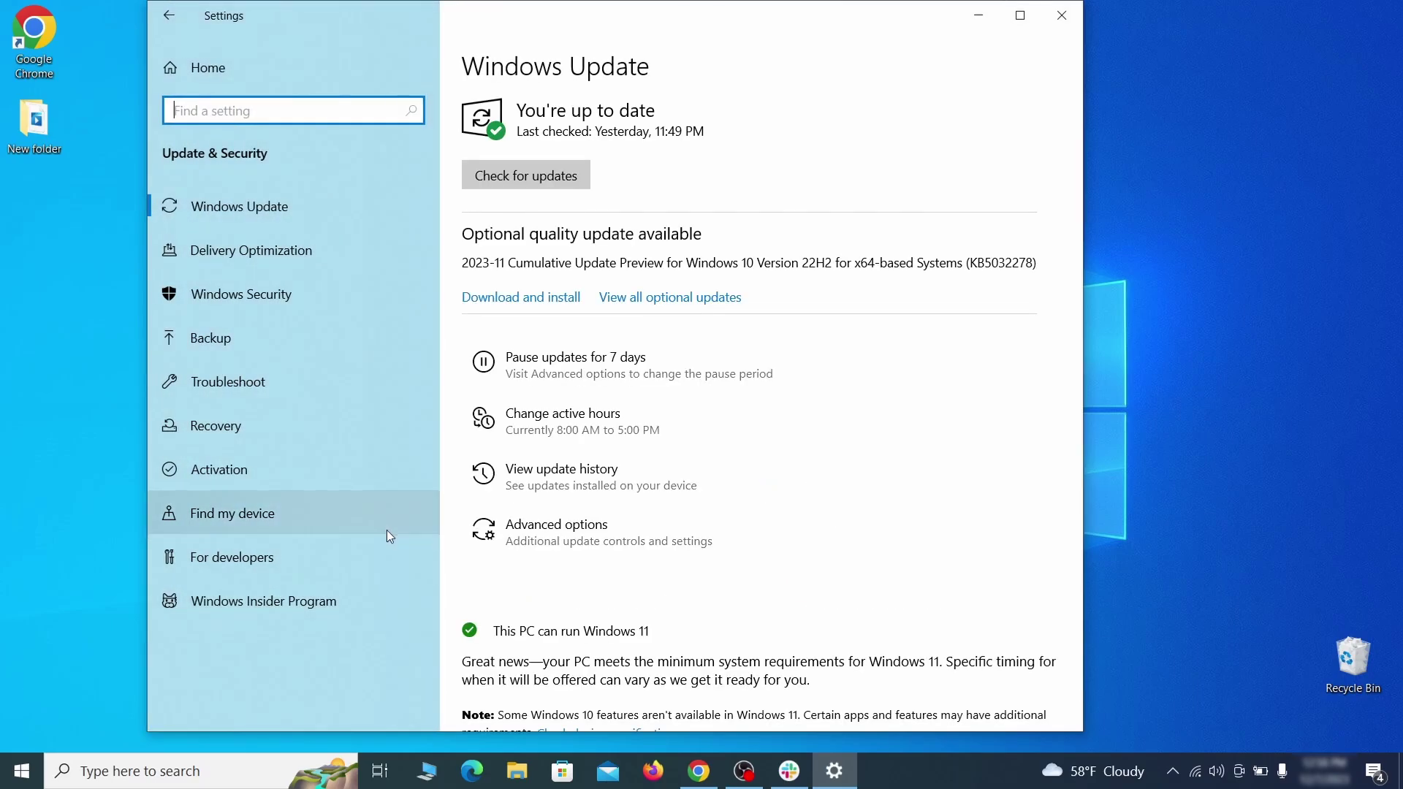
click(340, 429)
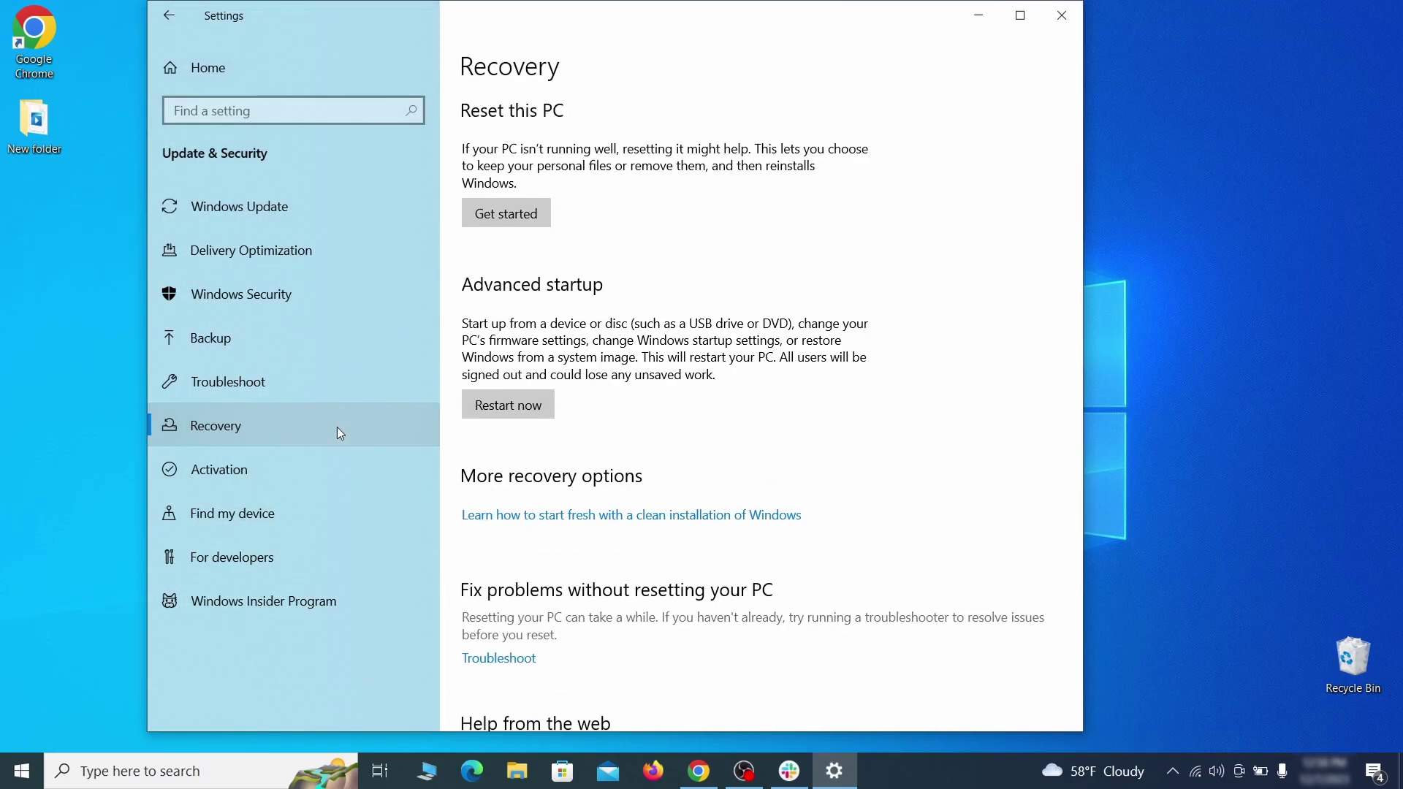
click(549, 415)
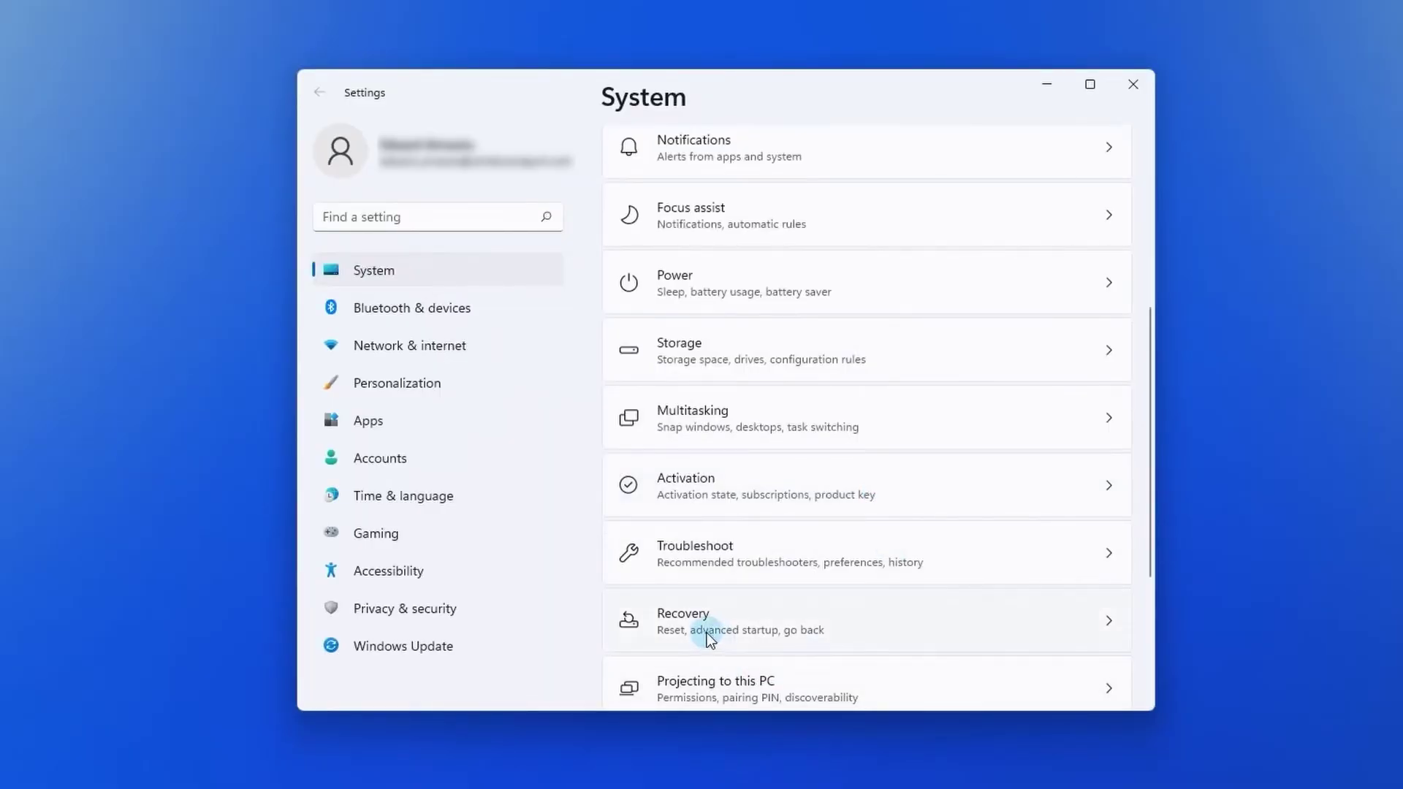
- Restart the Windows 11 PC into Advanced startup from the Recovery page of the System settings
click(794, 621)
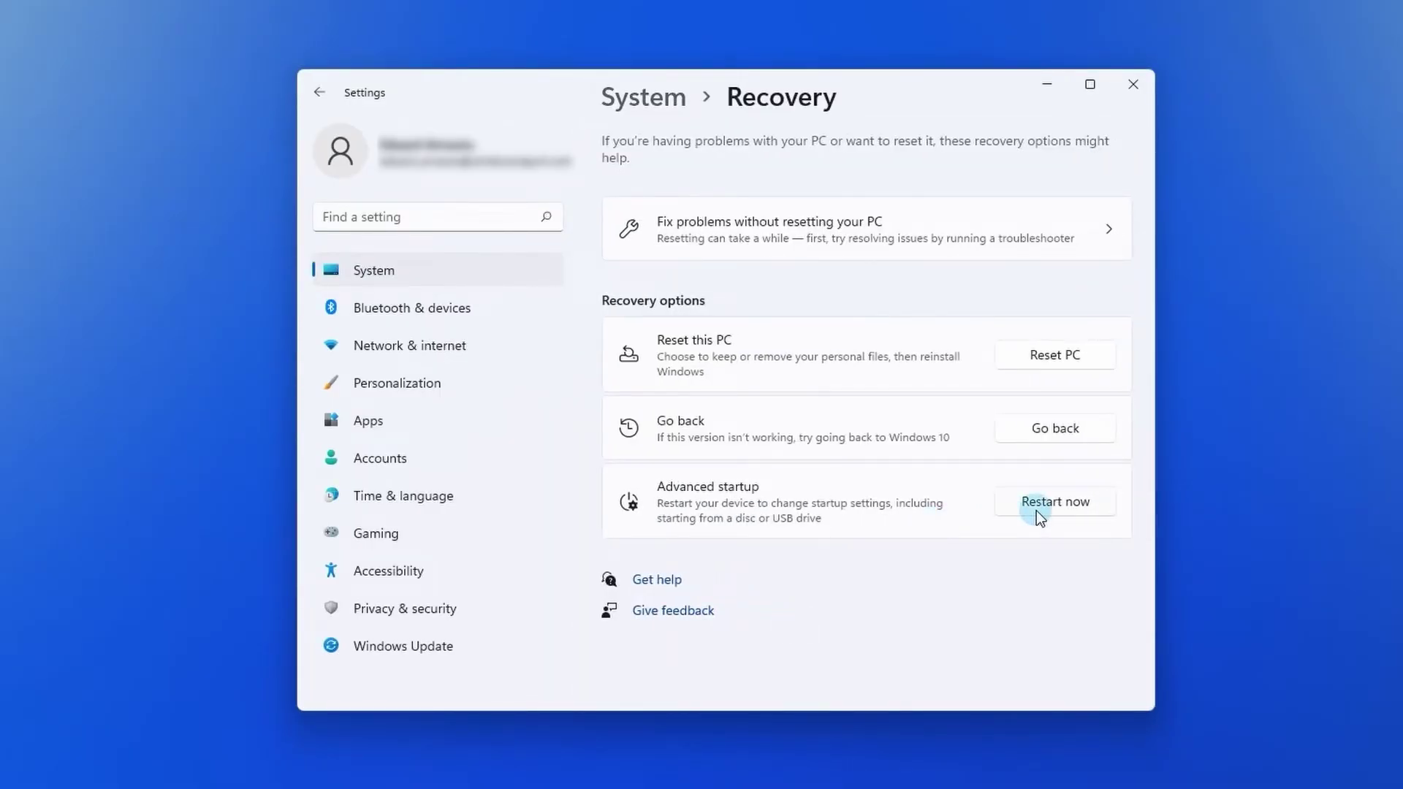
click(1052, 502)
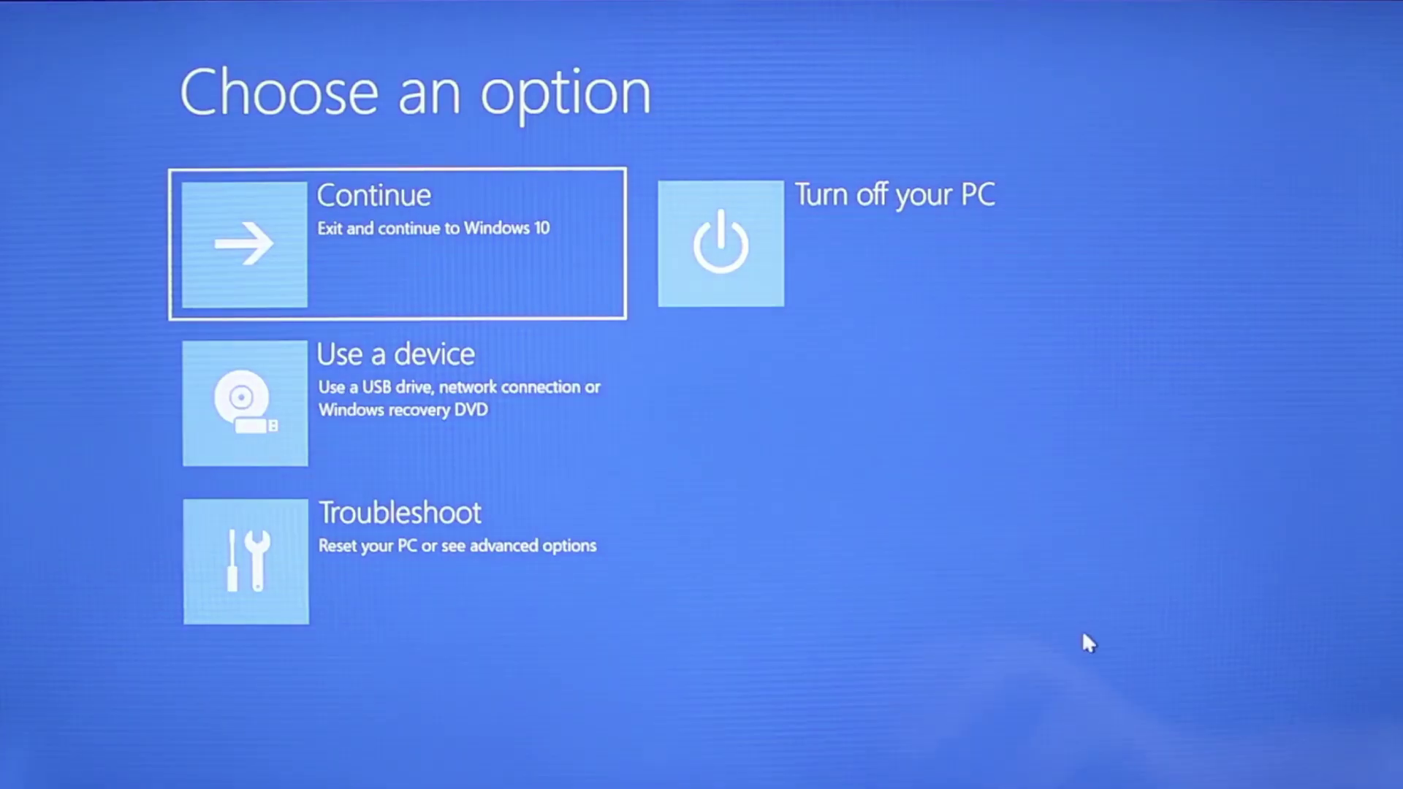
- Go to Start-up Settings in the advanced troubleshooting options and restart the PC to change its startup options
click(440, 598)
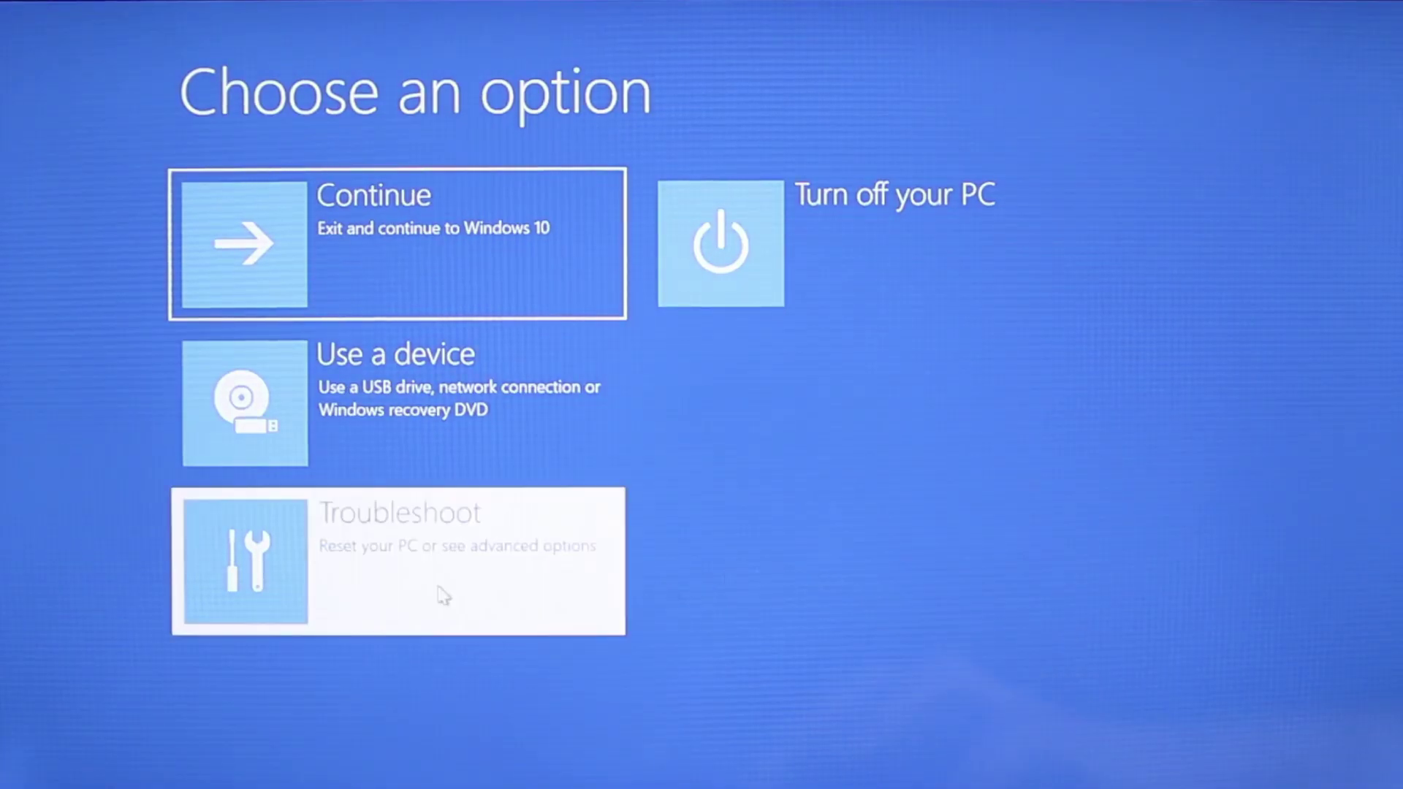
click(443, 414)
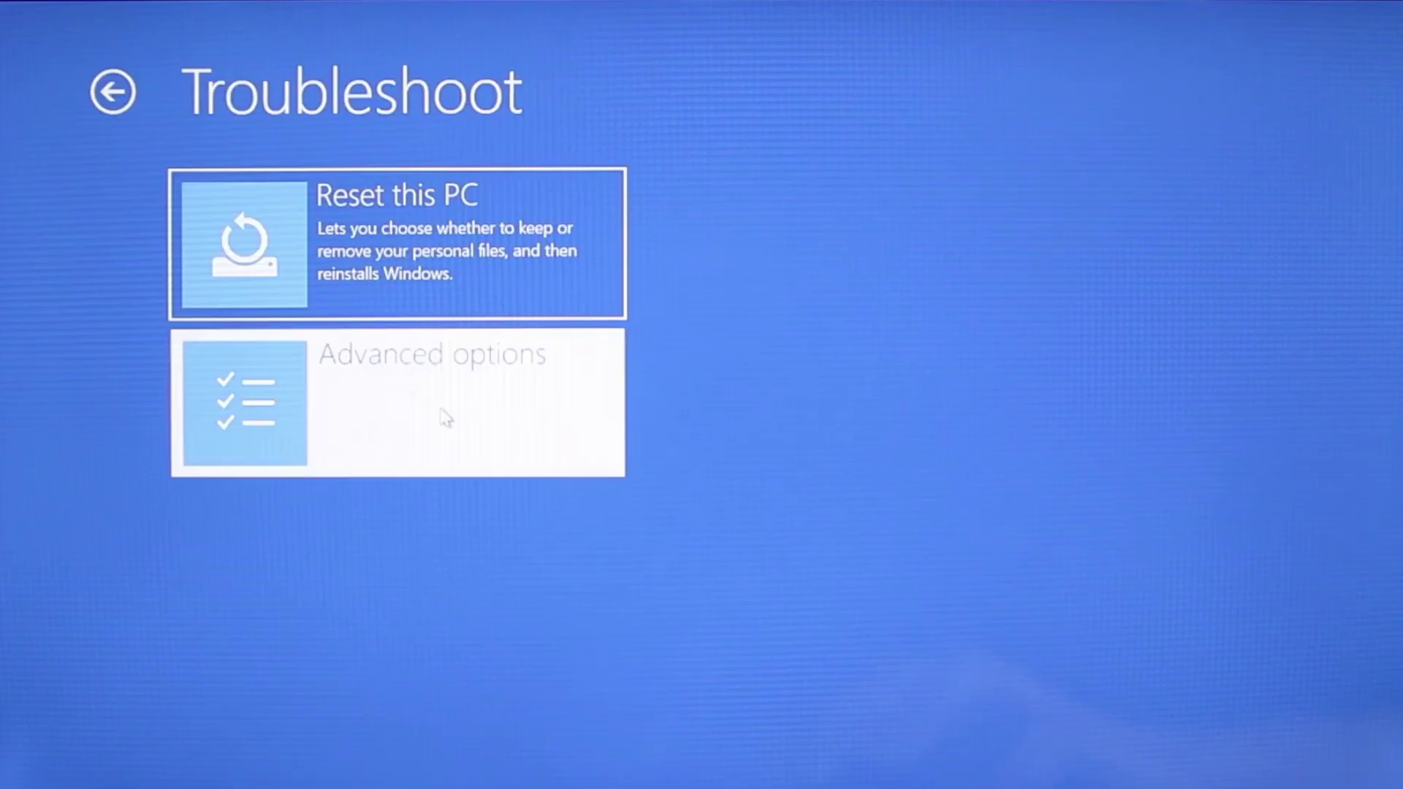
click(516, 720)
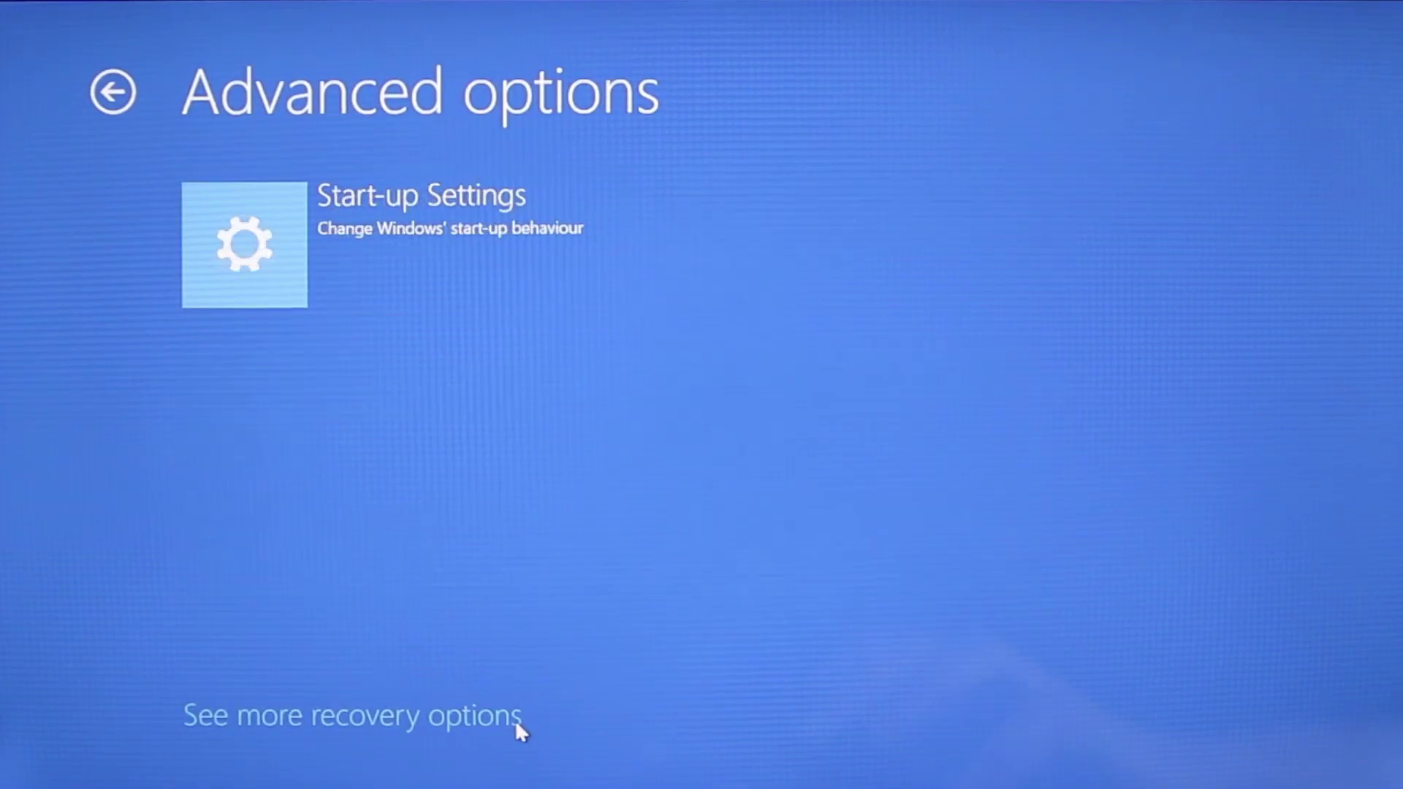
click(376, 218)
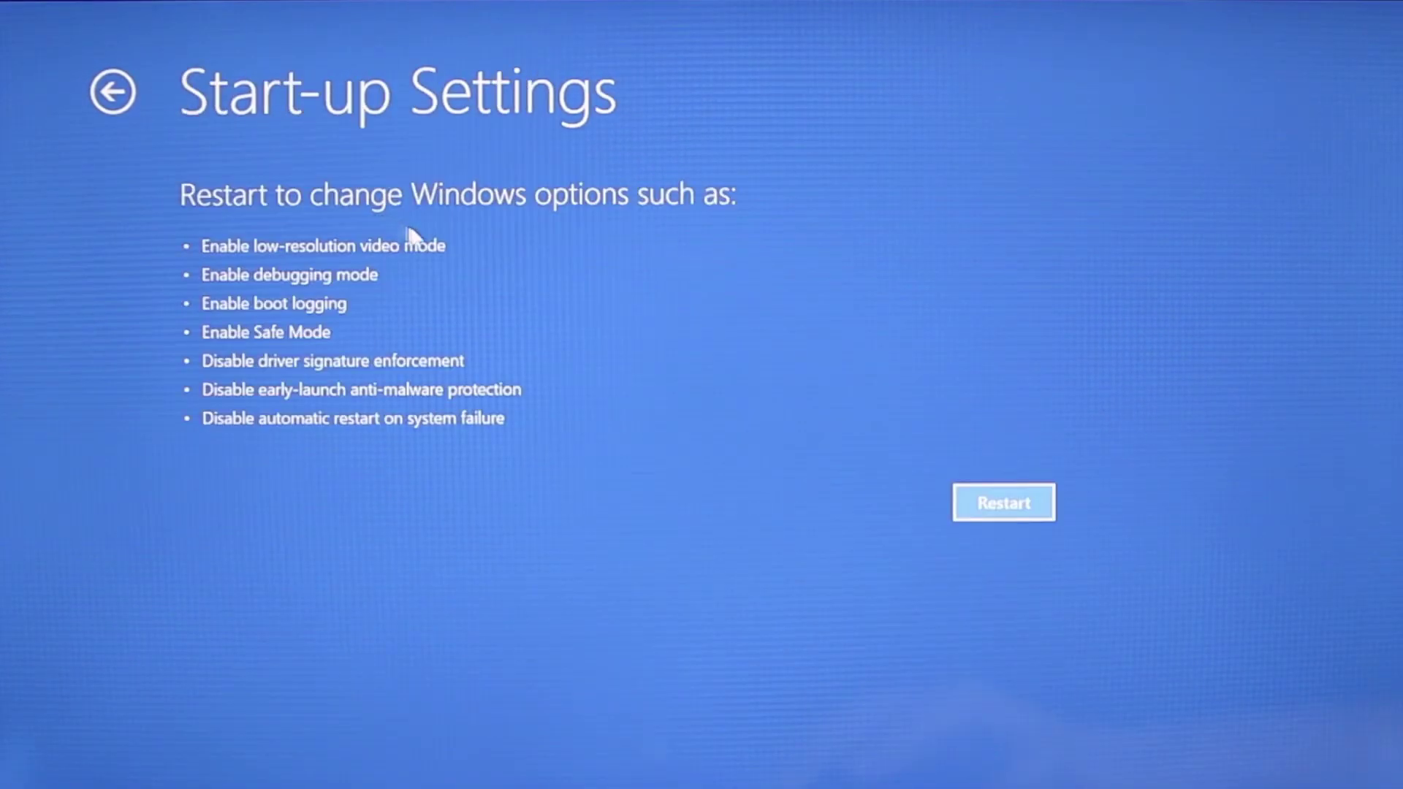
click(987, 506)
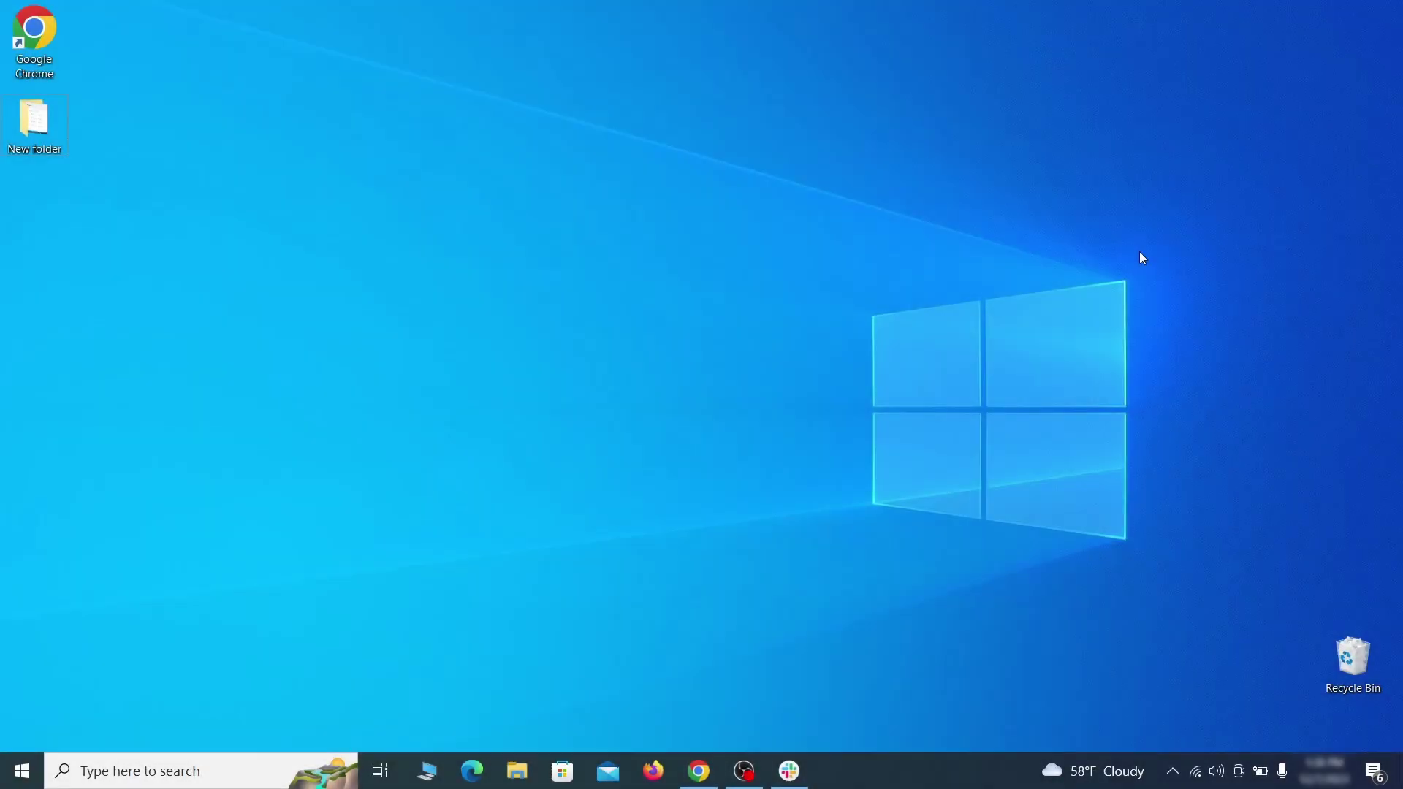
- Open the Apps & features settings and sort the installed apps by install date
key(super)
text(apps & )
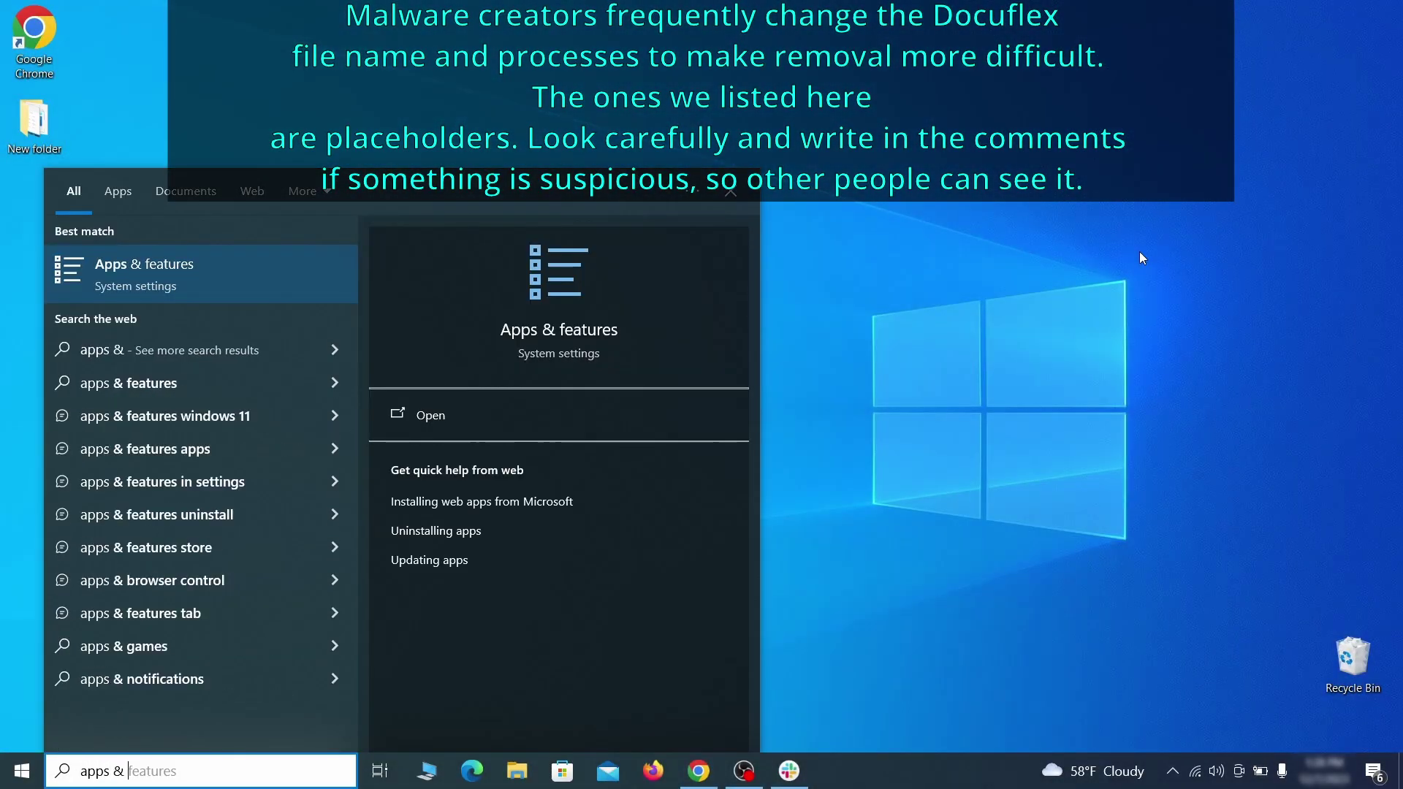
text(features)
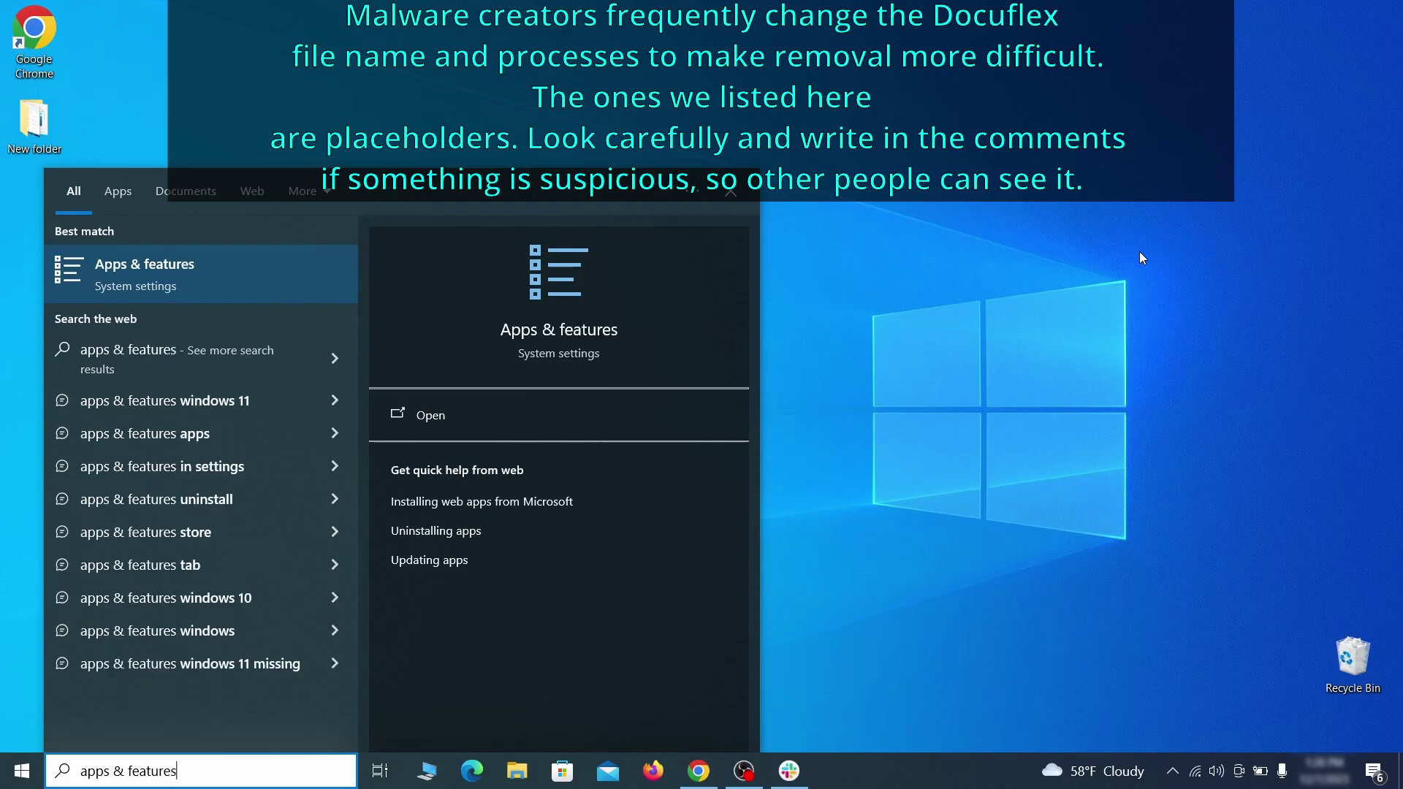
key(Return)
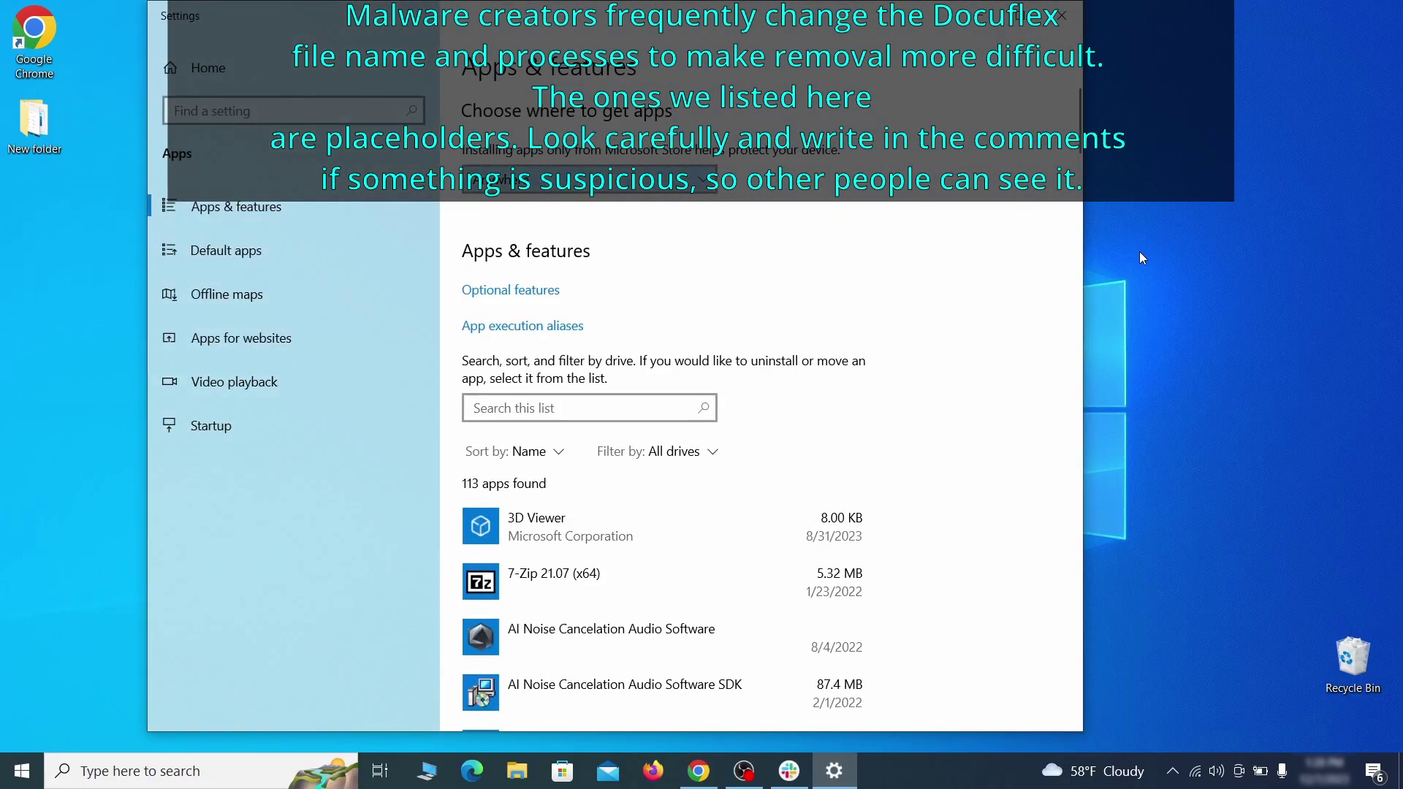
click(558, 451)
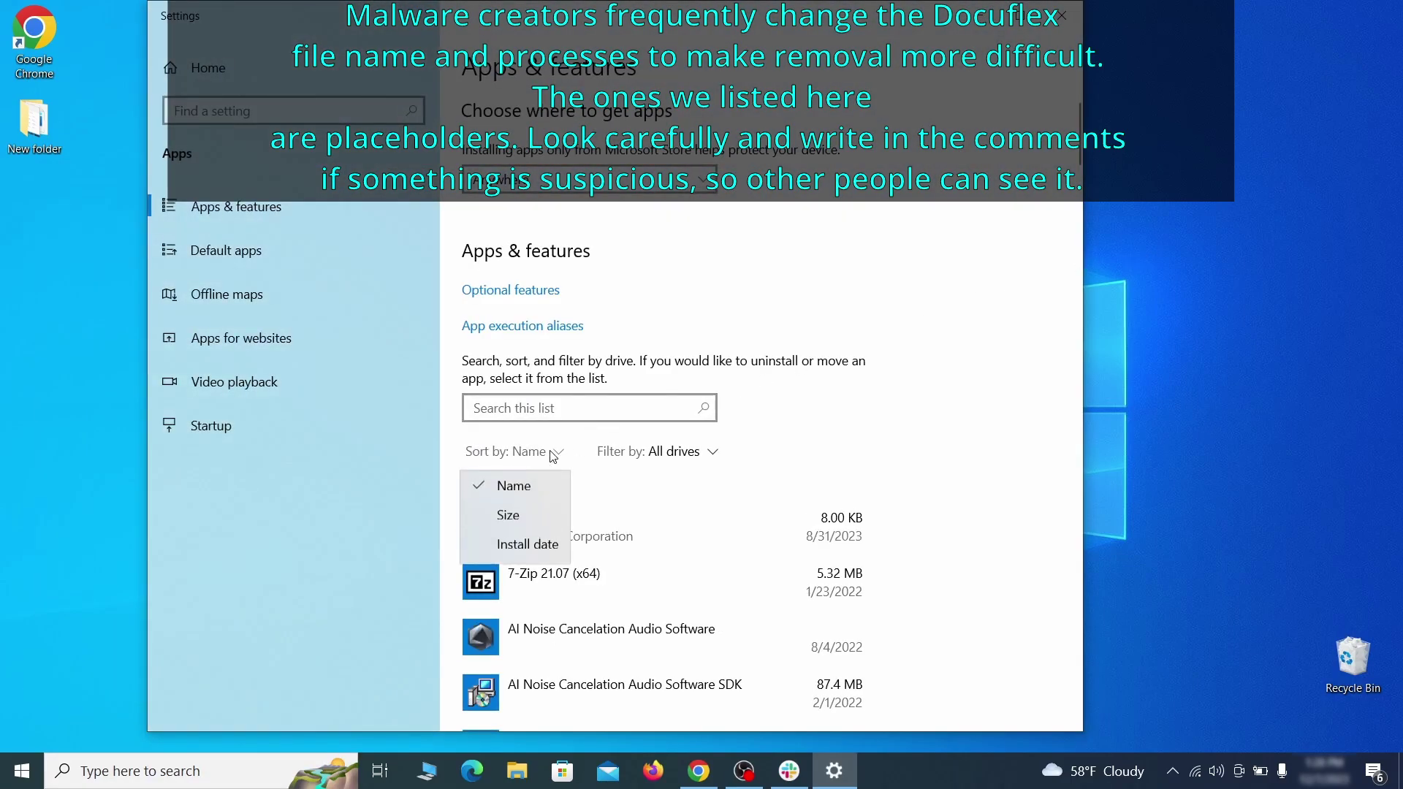
click(538, 548)
scroll(538, 549, down, 2)
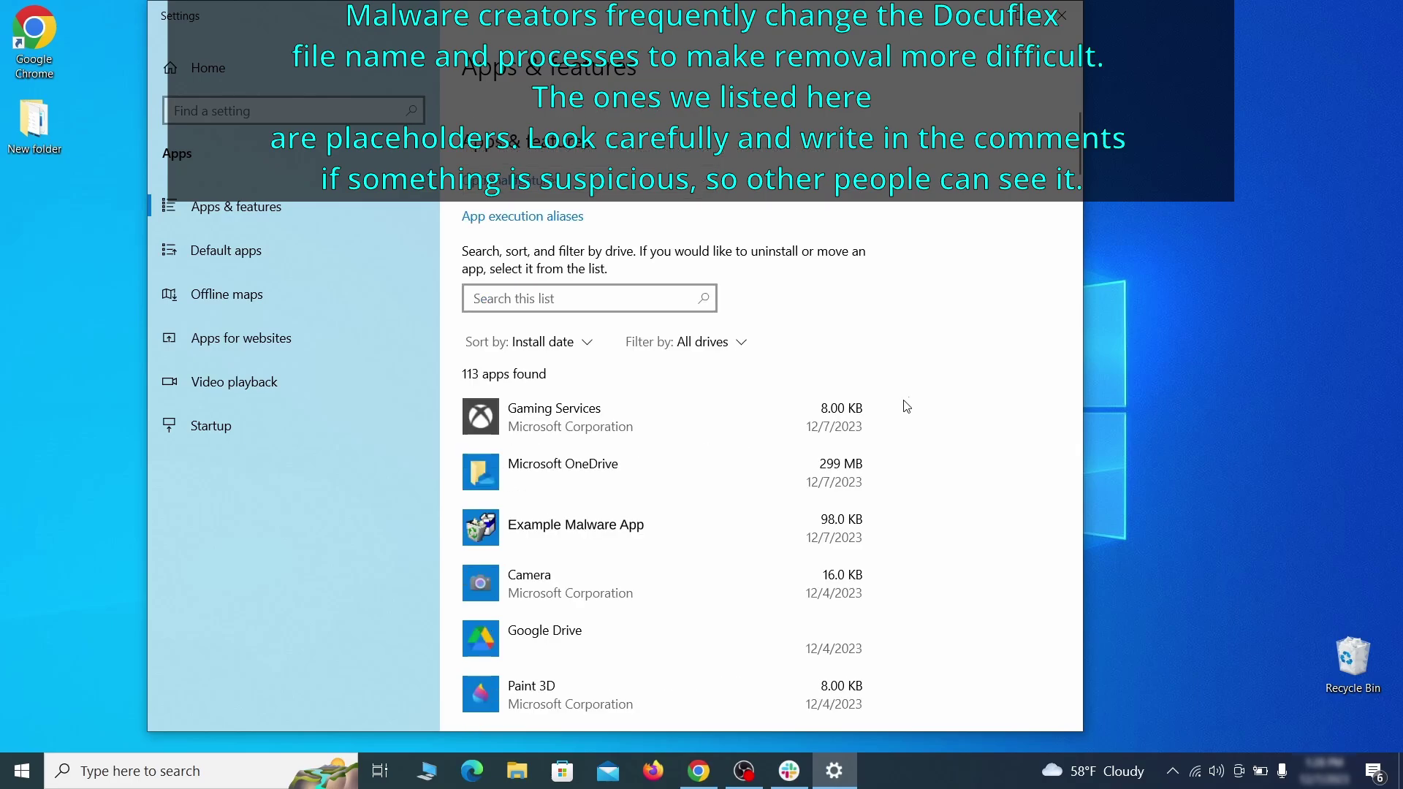
- Uninstall Example Malware App, finish its uninstall wizard and close the Settings window
click(716, 520)
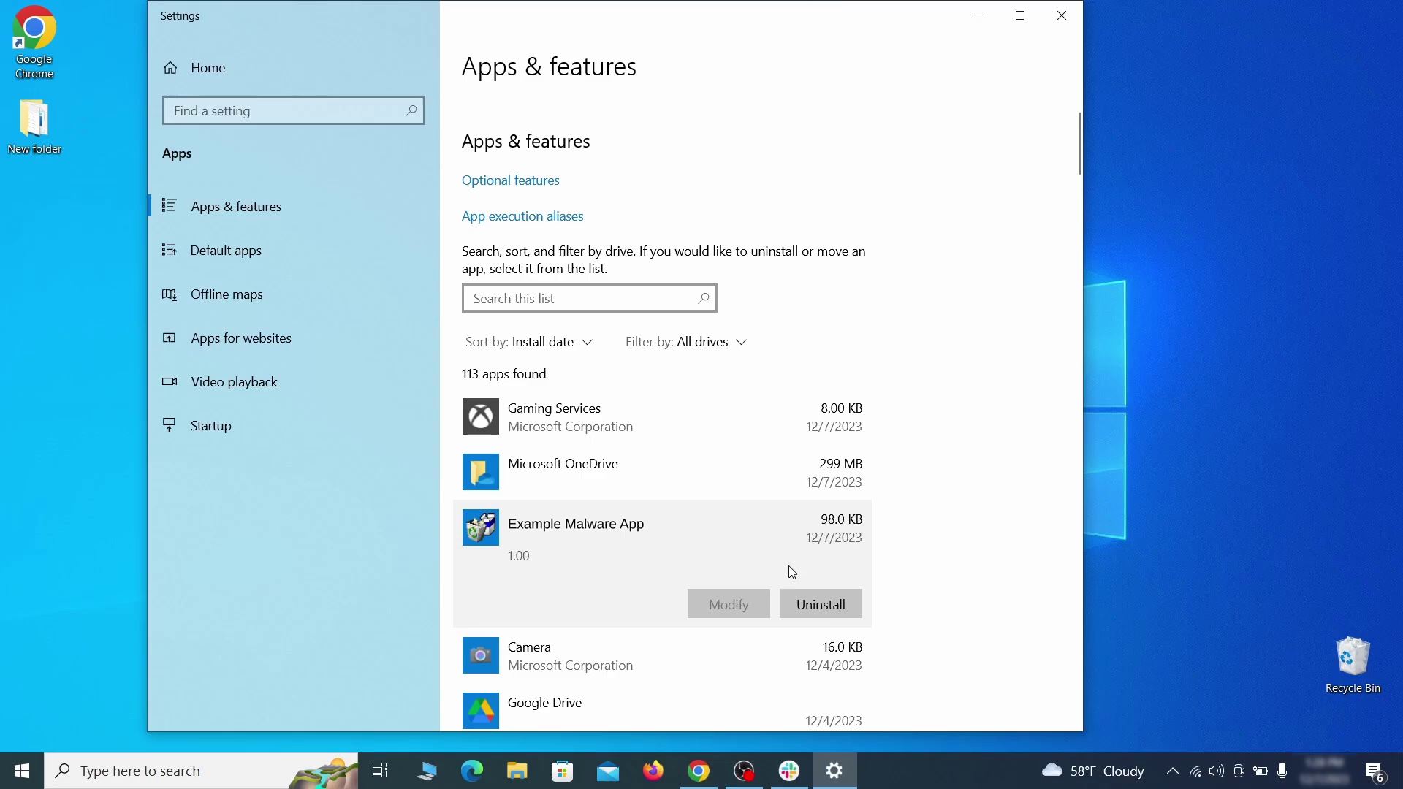
click(837, 600)
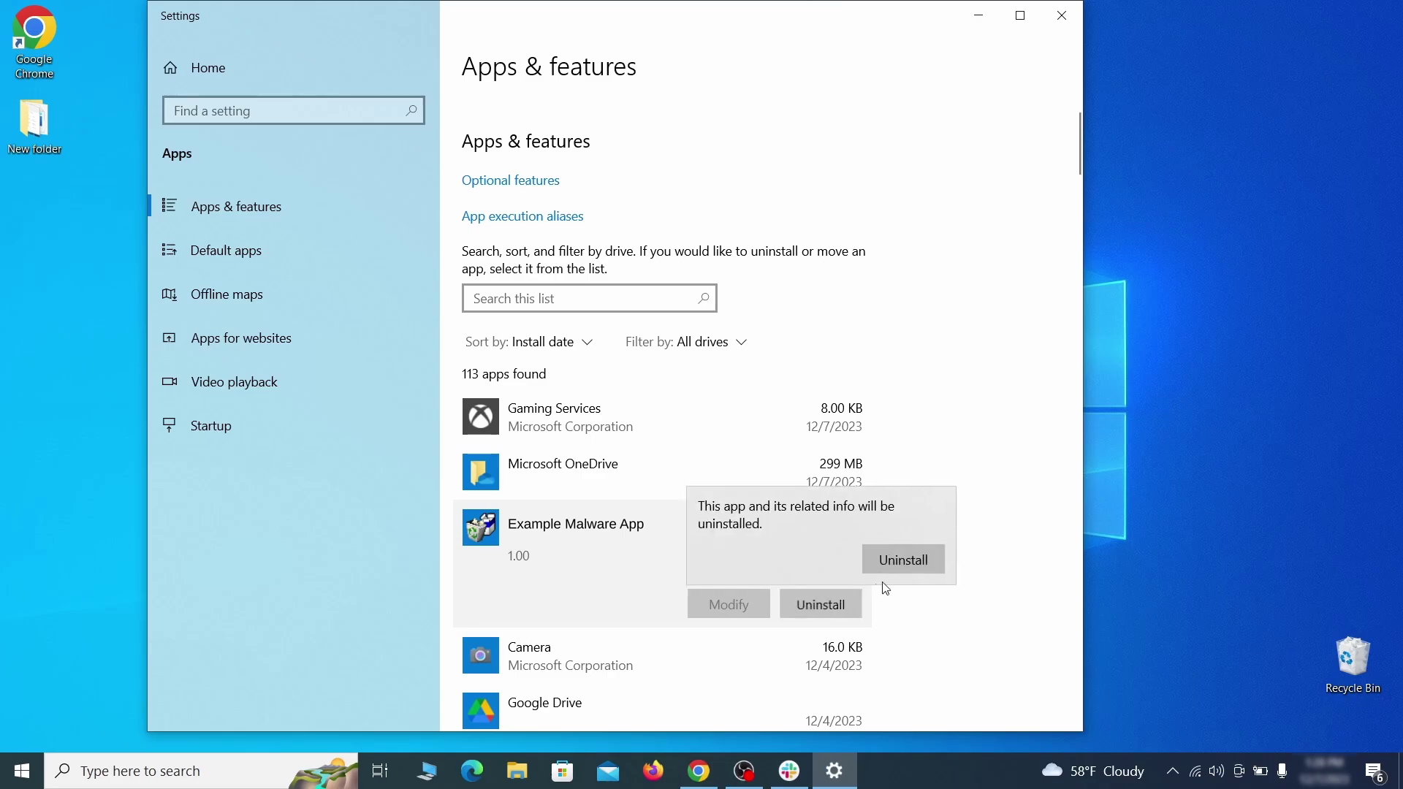
click(926, 557)
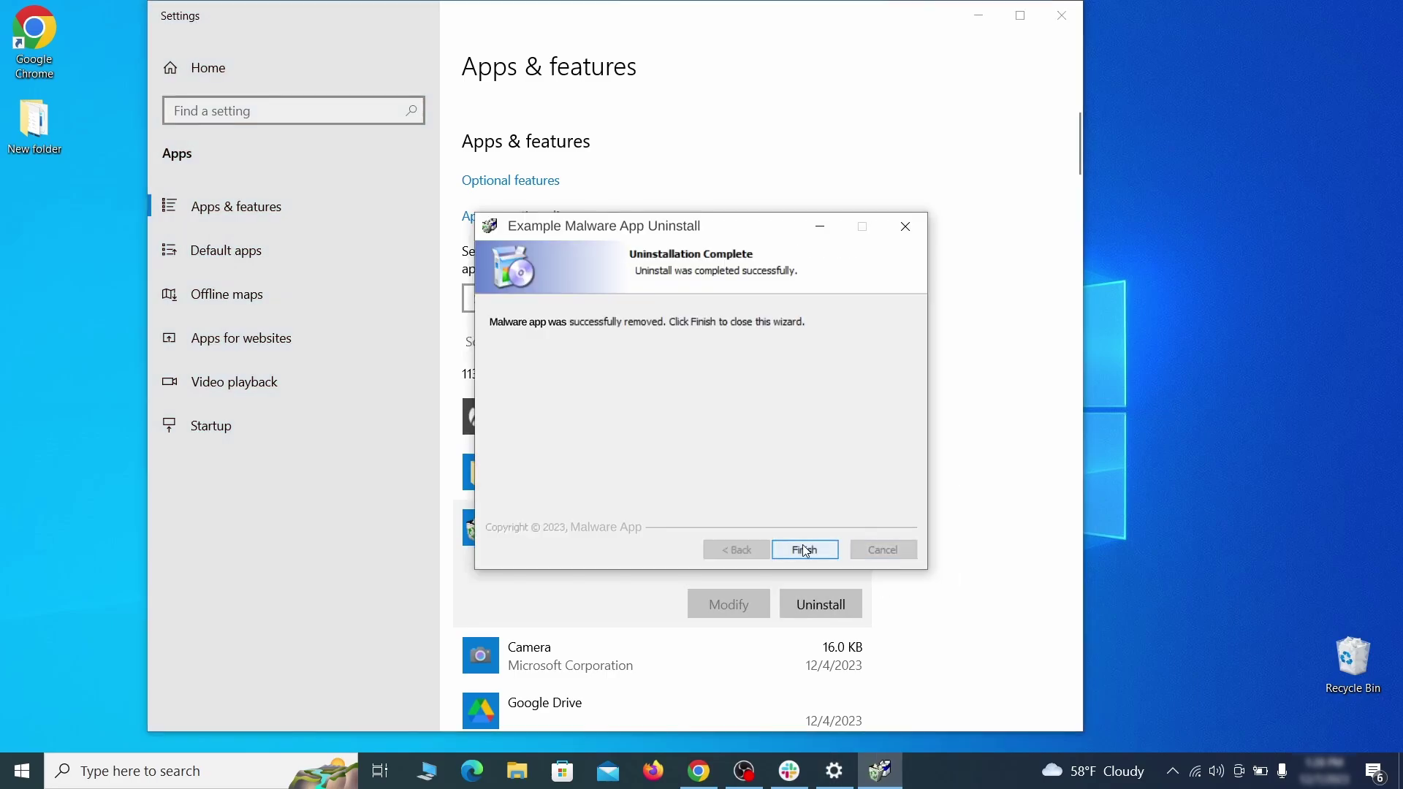
click(806, 550)
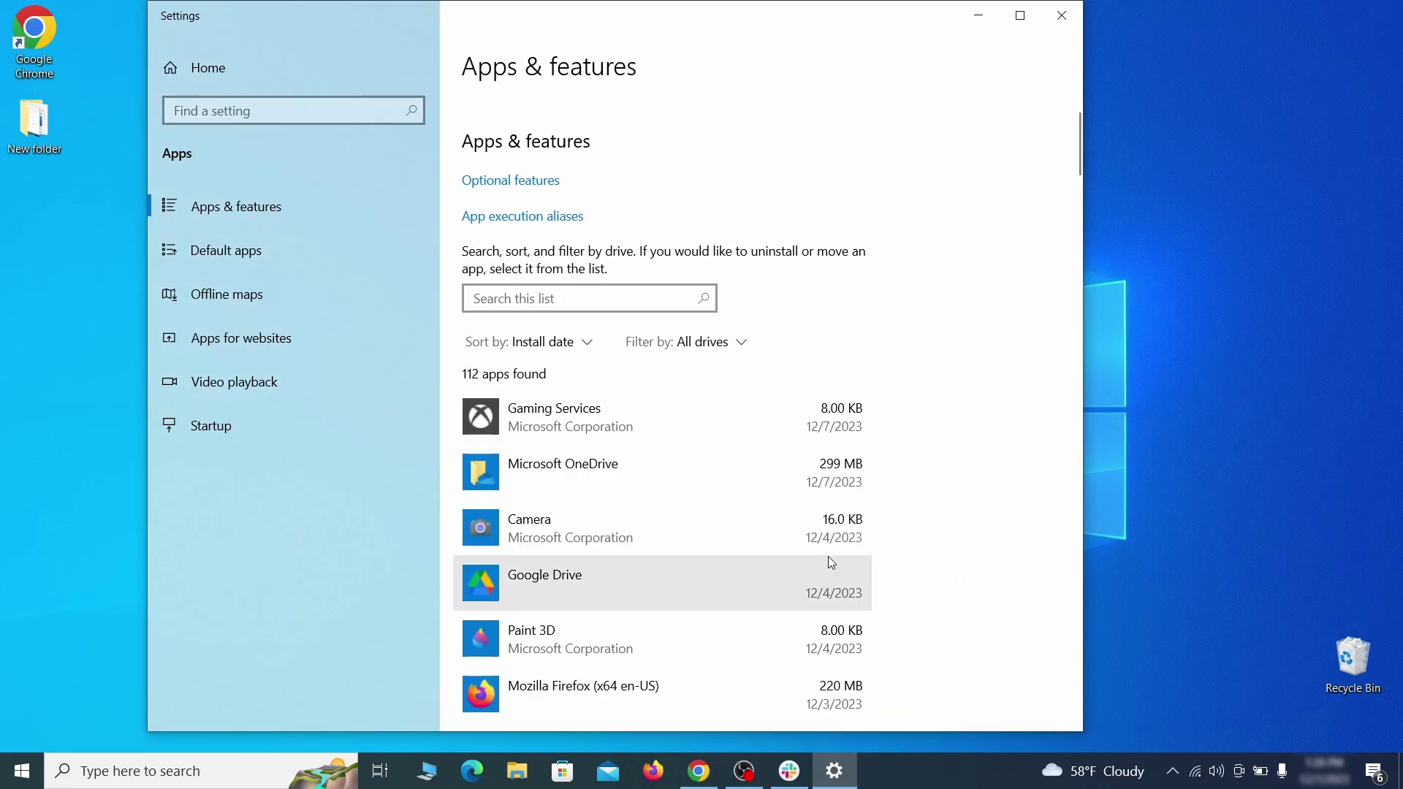
click(1080, 26)
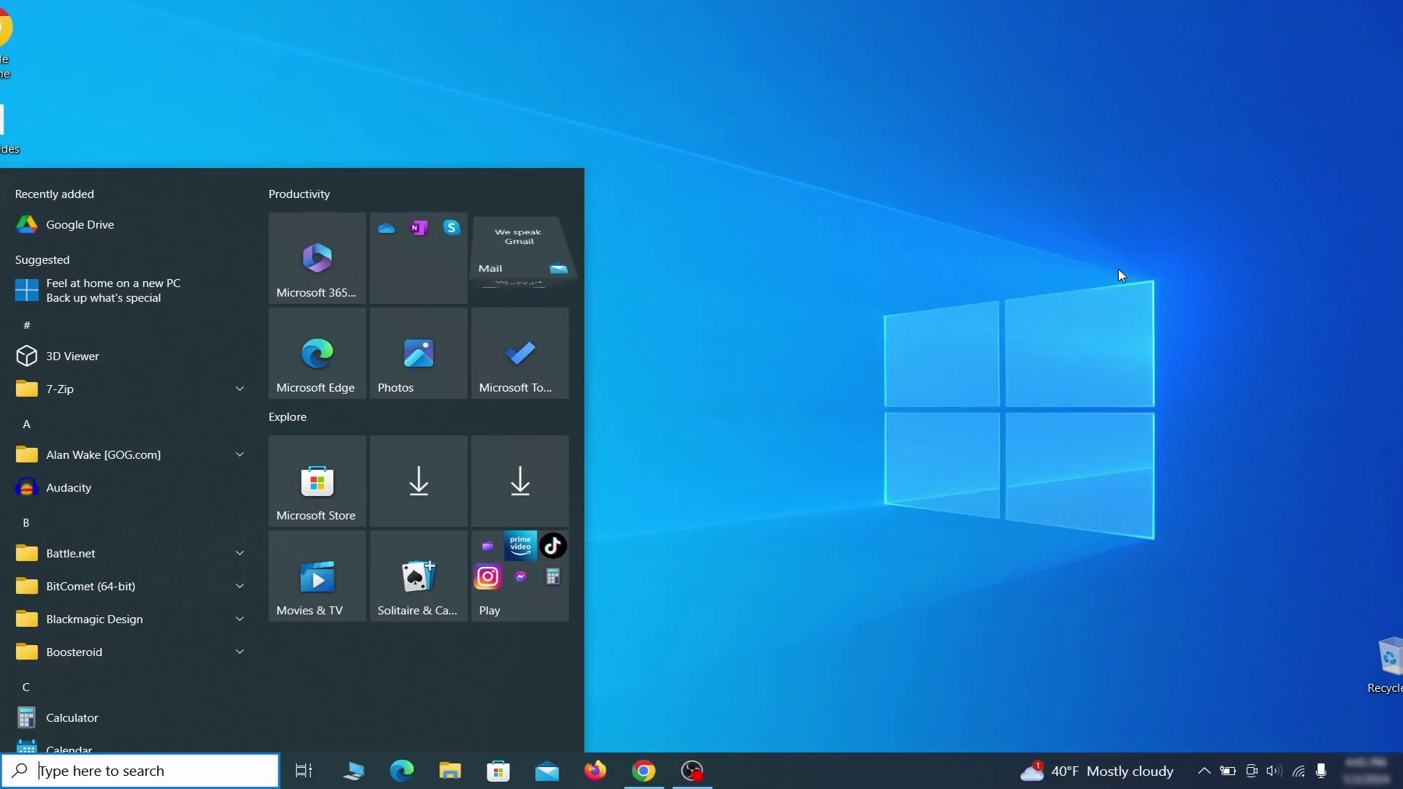
- Search Windows for "create a restore point" and open the System Protection settings
text(create a)
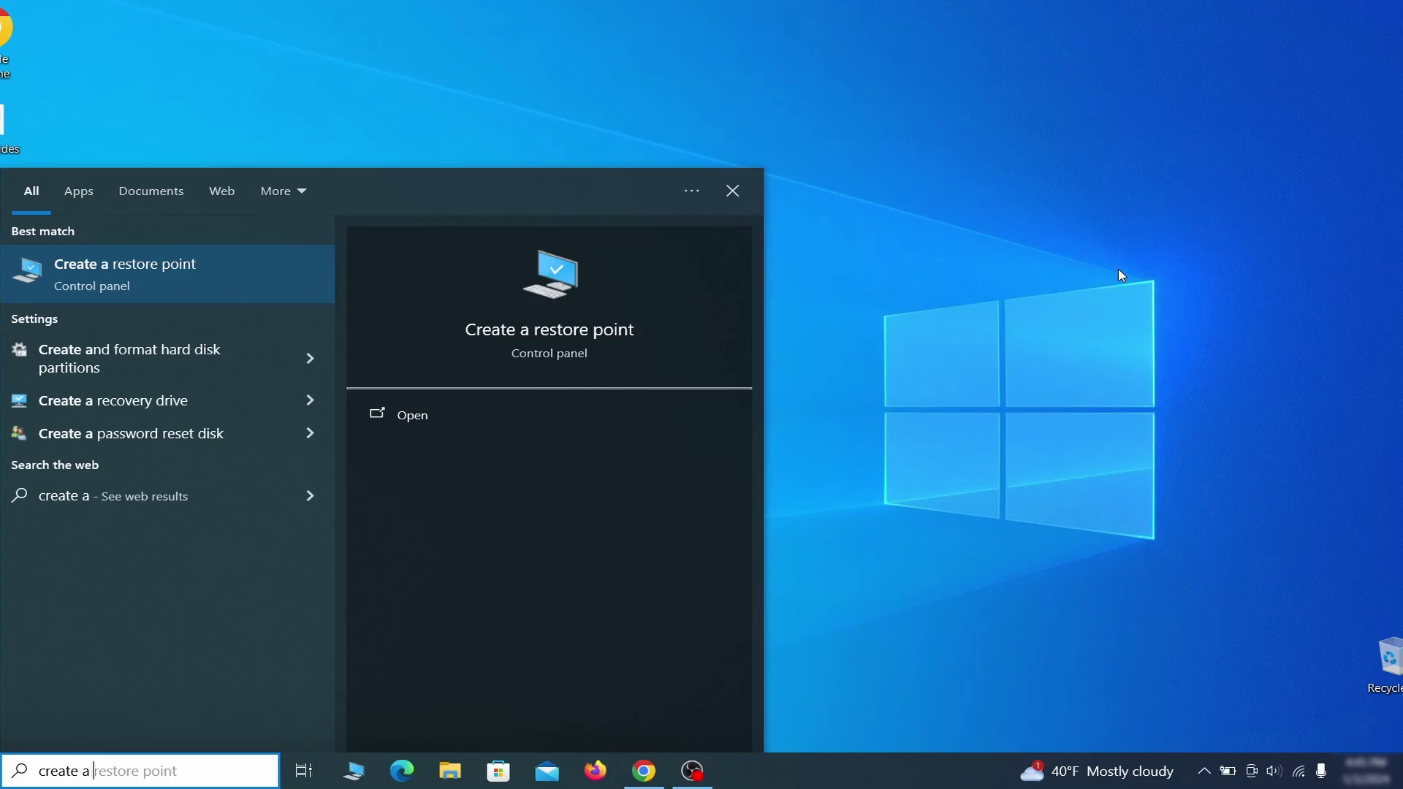
text(res)
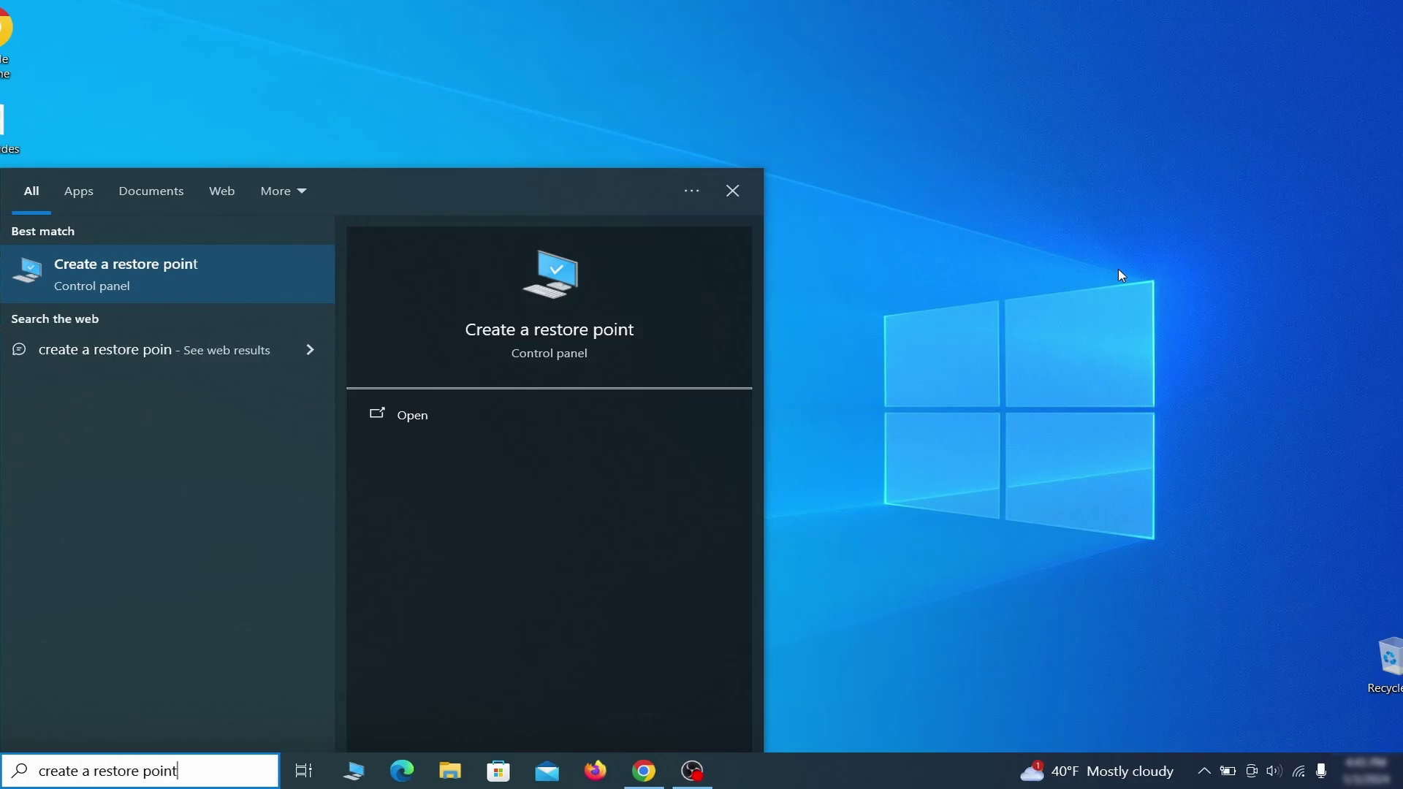
text(tore point)
key(Return)
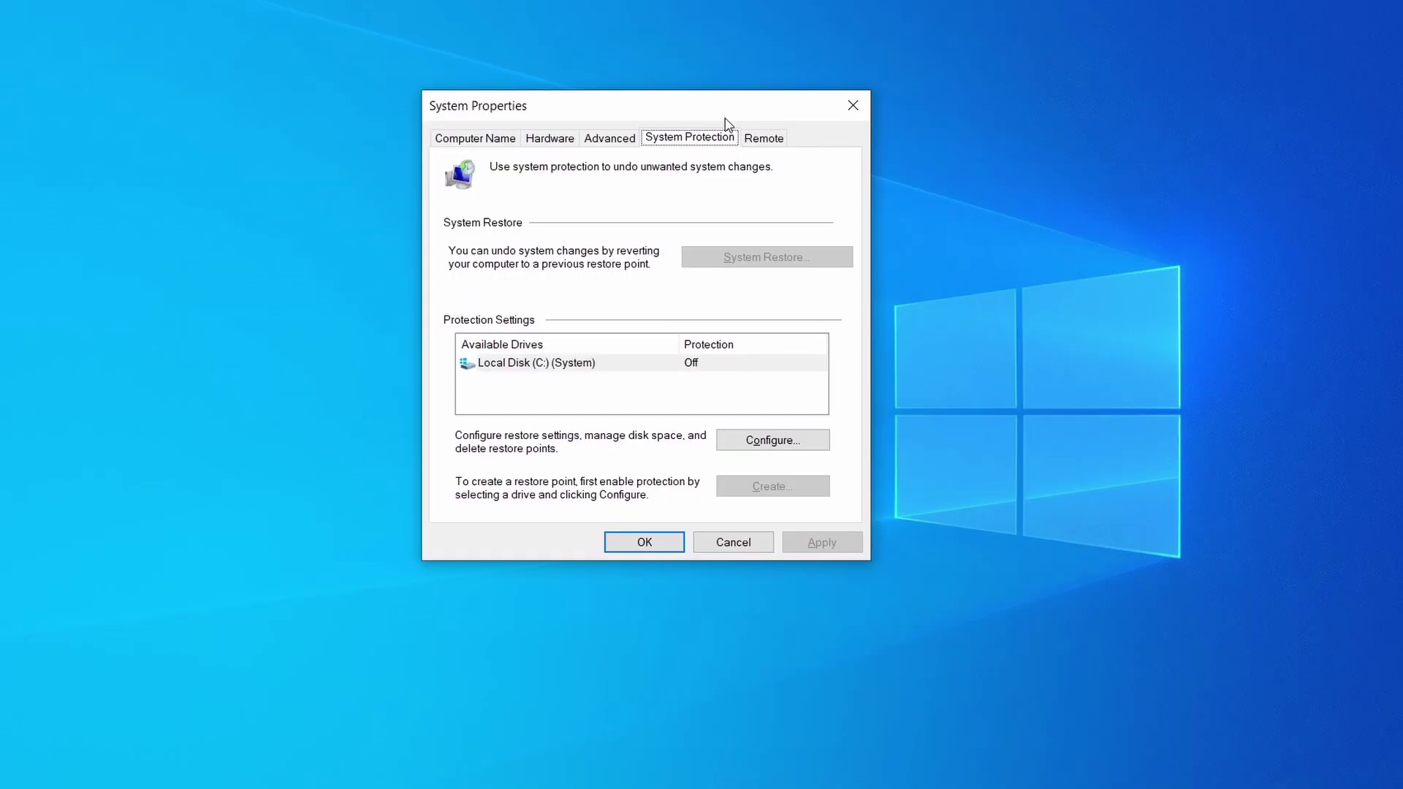
- Turn on system protection for Local Disk (C:) with a maximum disk usage of 4%
click(630, 368)
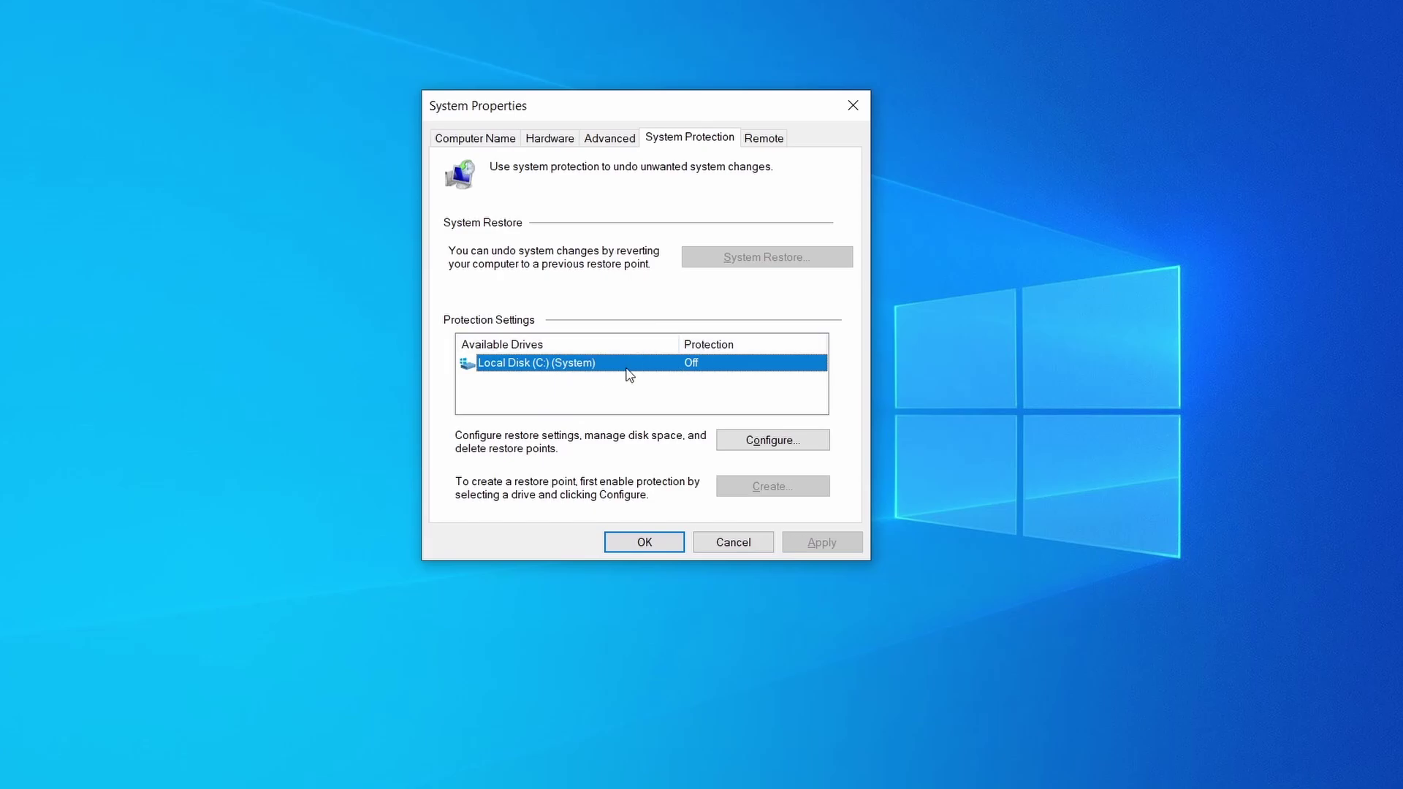
click(800, 440)
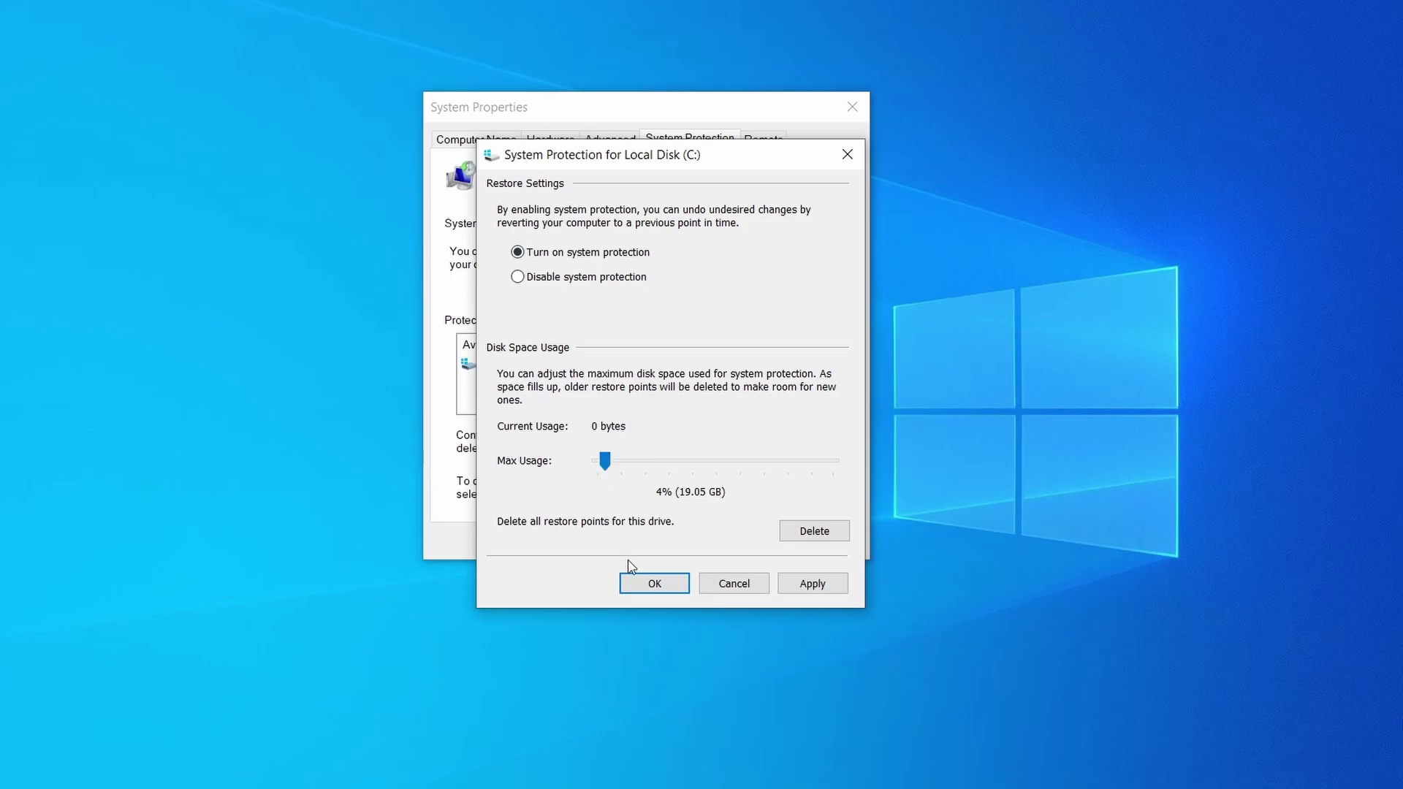
click(803, 584)
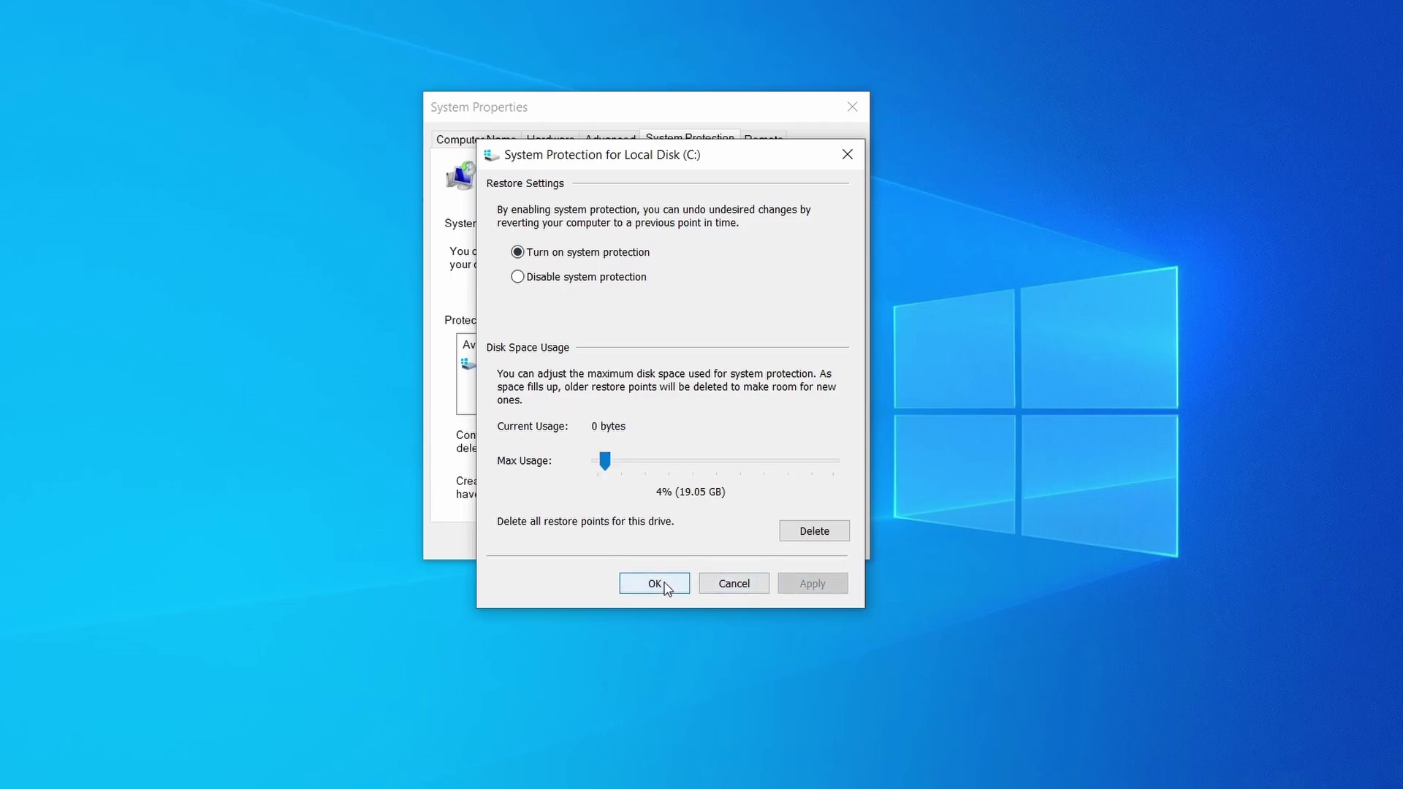
click(661, 583)
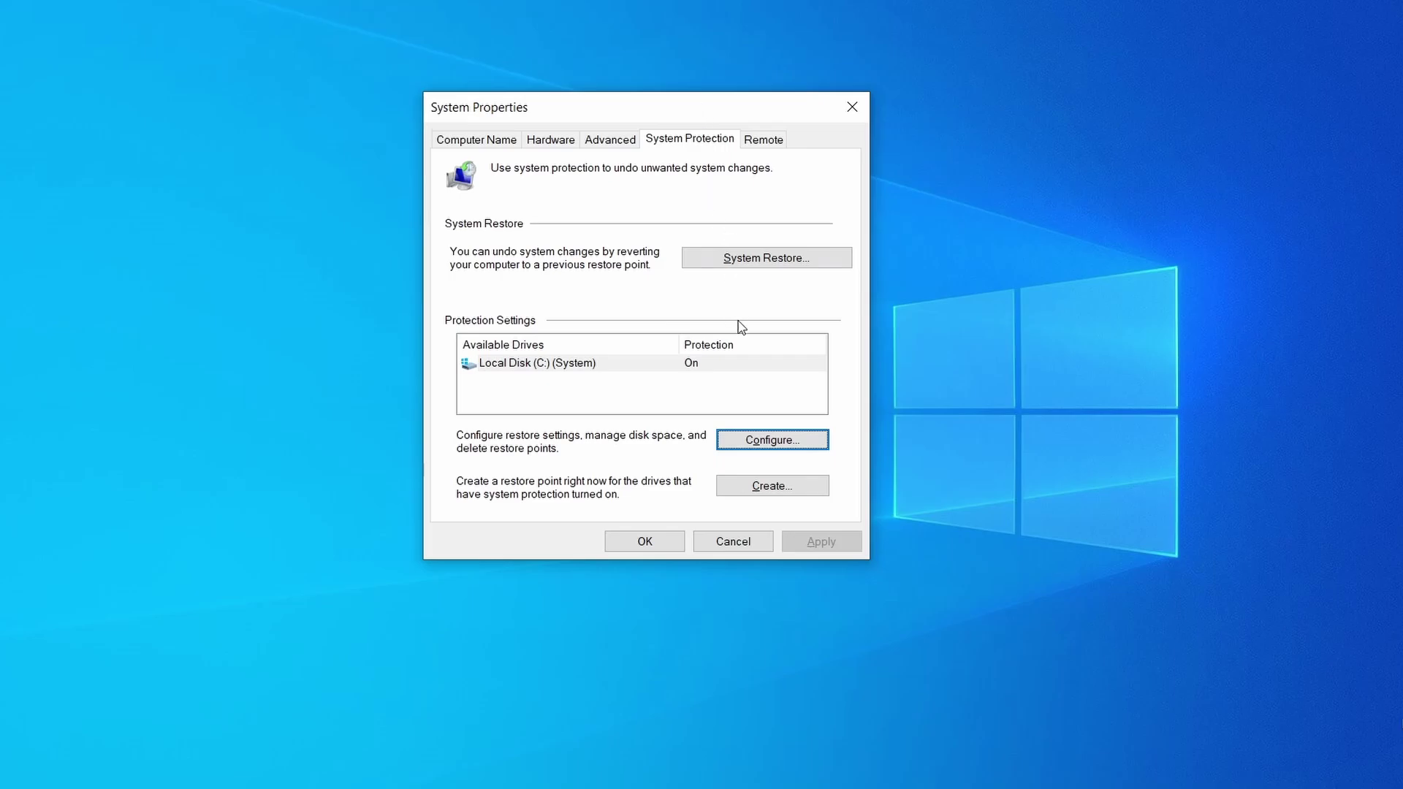
- Create a restore point with the description "Restore Point"
click(785, 493)
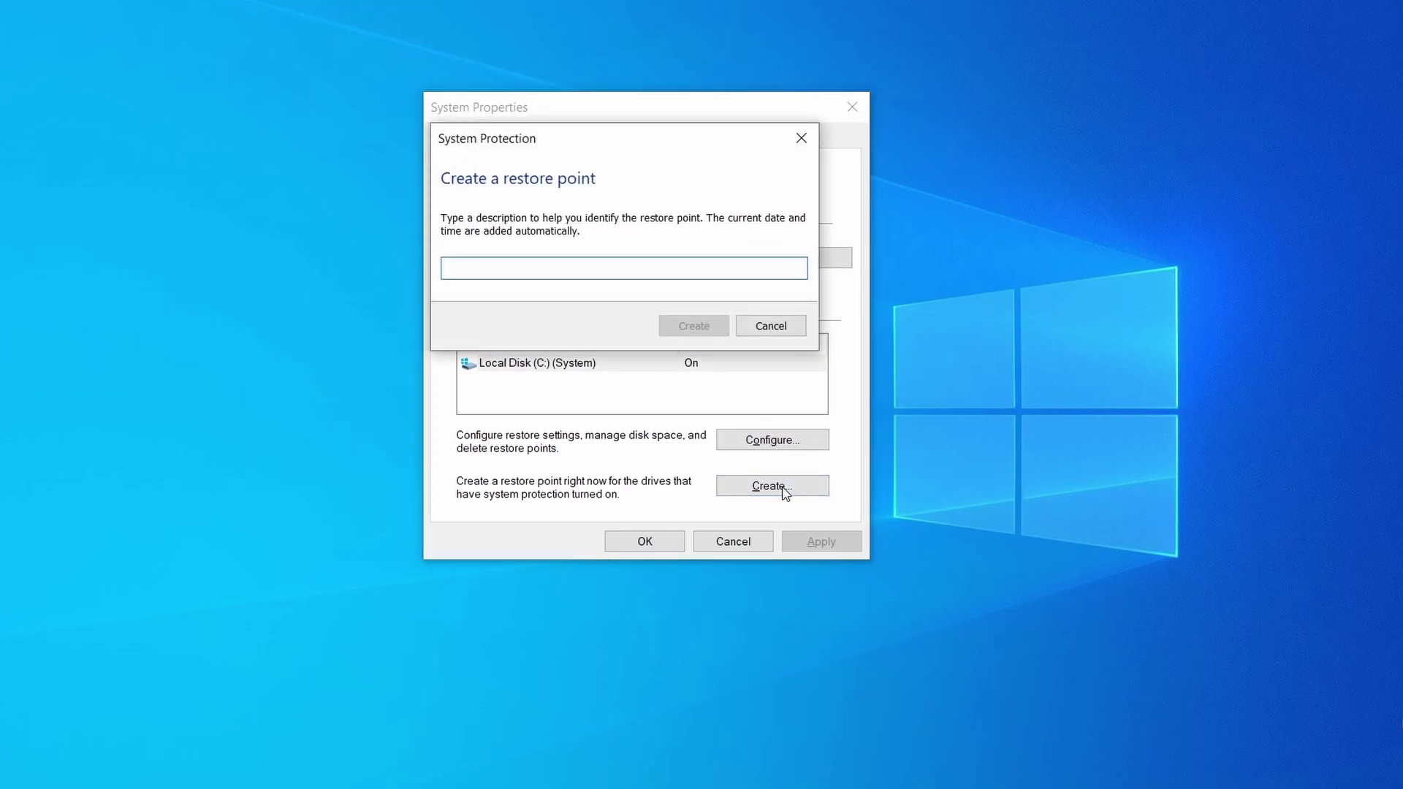
text(Restore P)
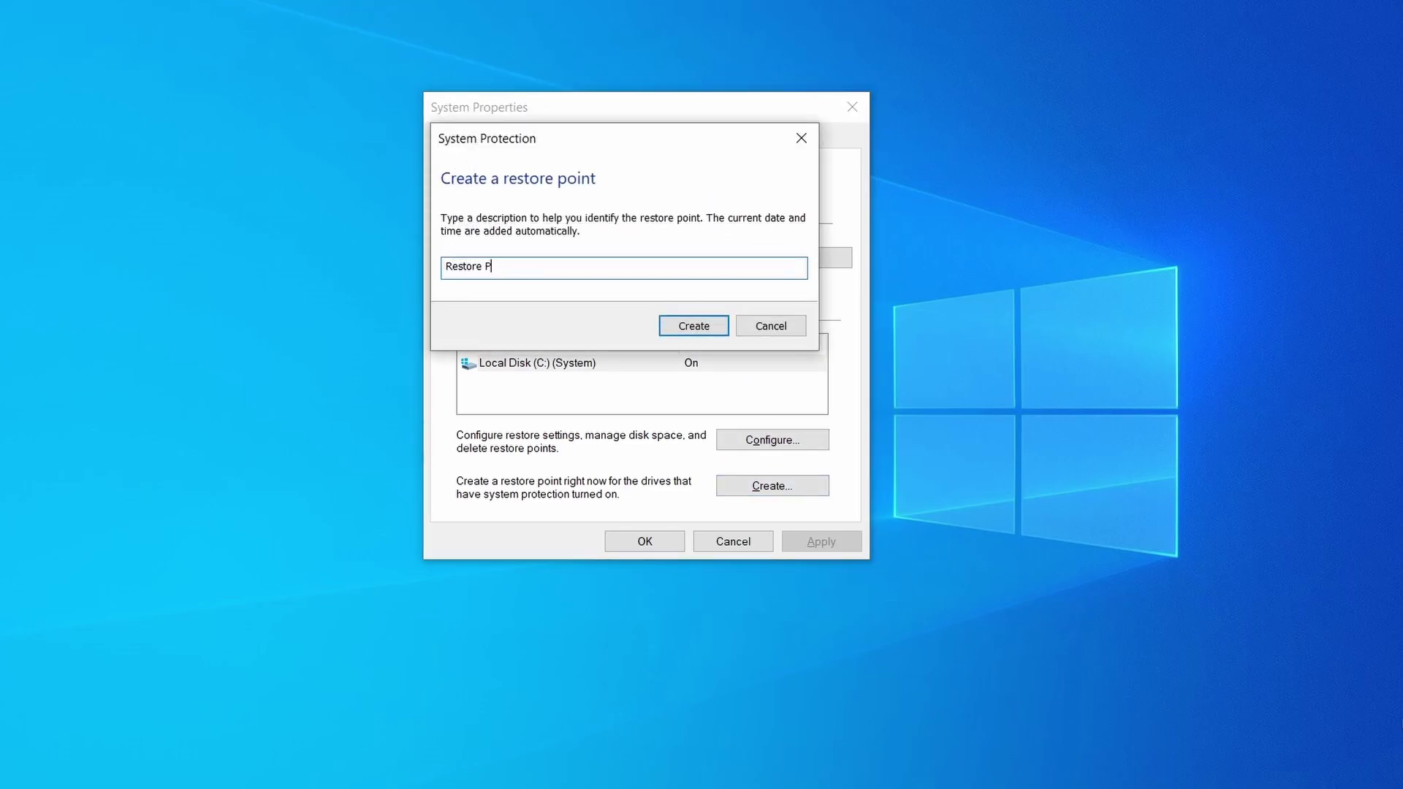
text(oint)
key(Return)
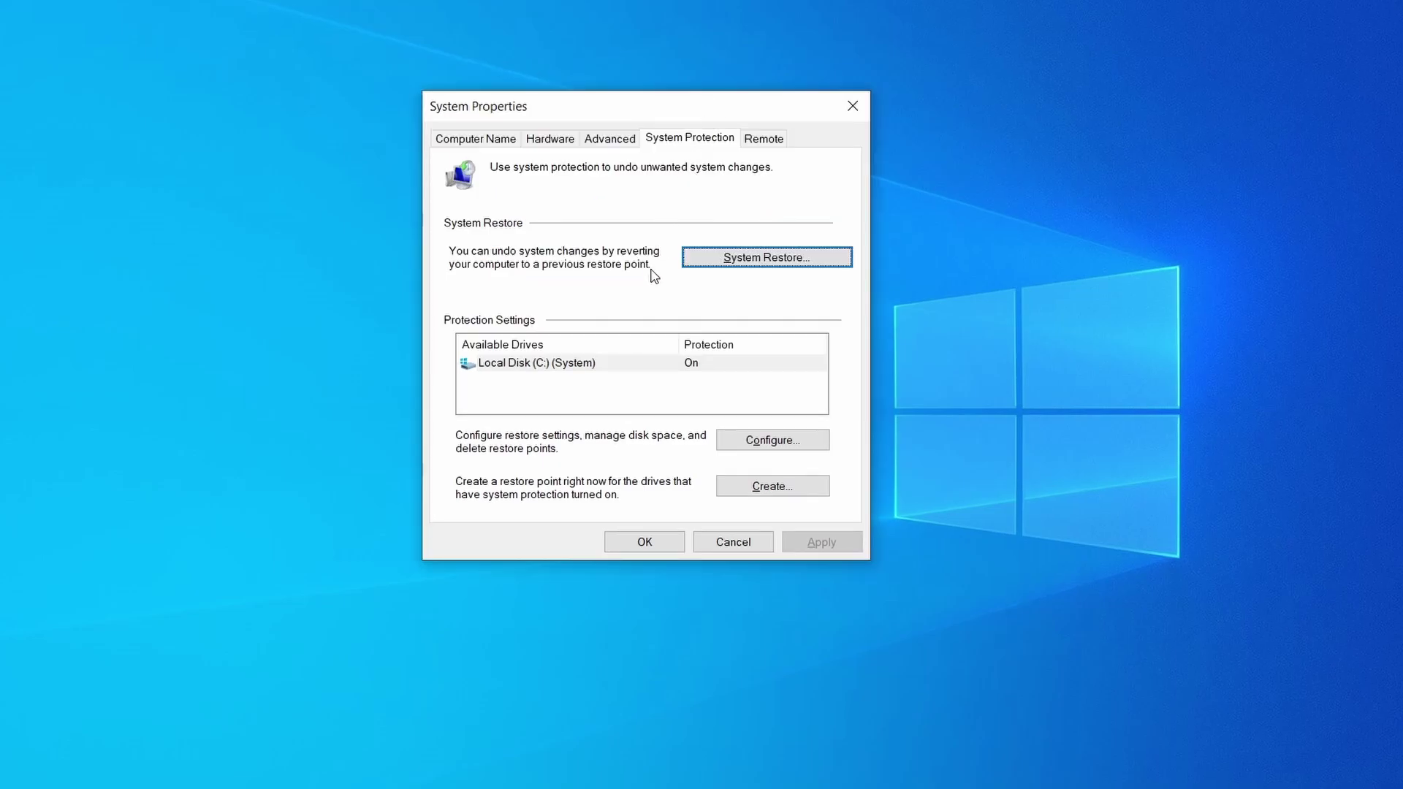
- Start System Restore and select Restore Point 1 as the state to restore the computer to
click(825, 262)
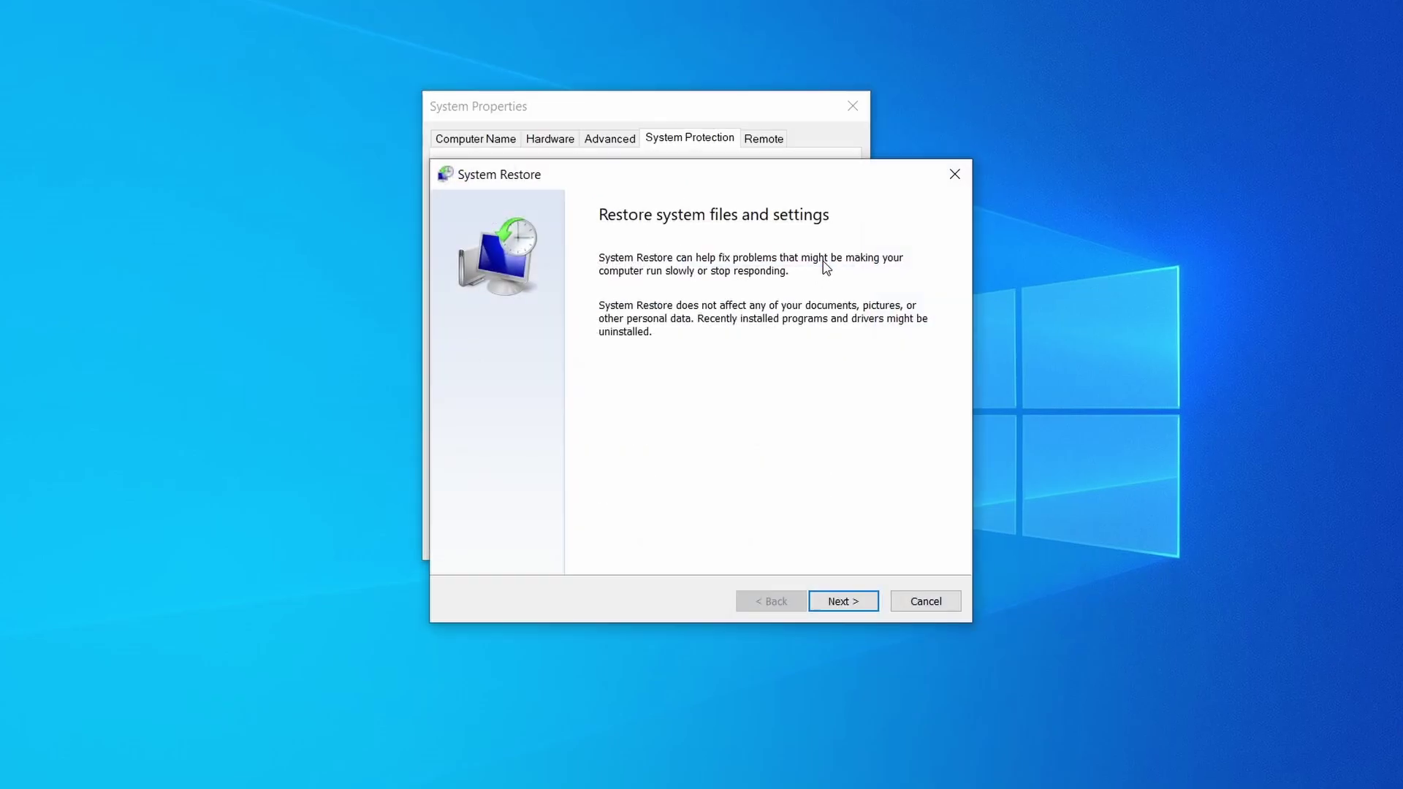
click(862, 611)
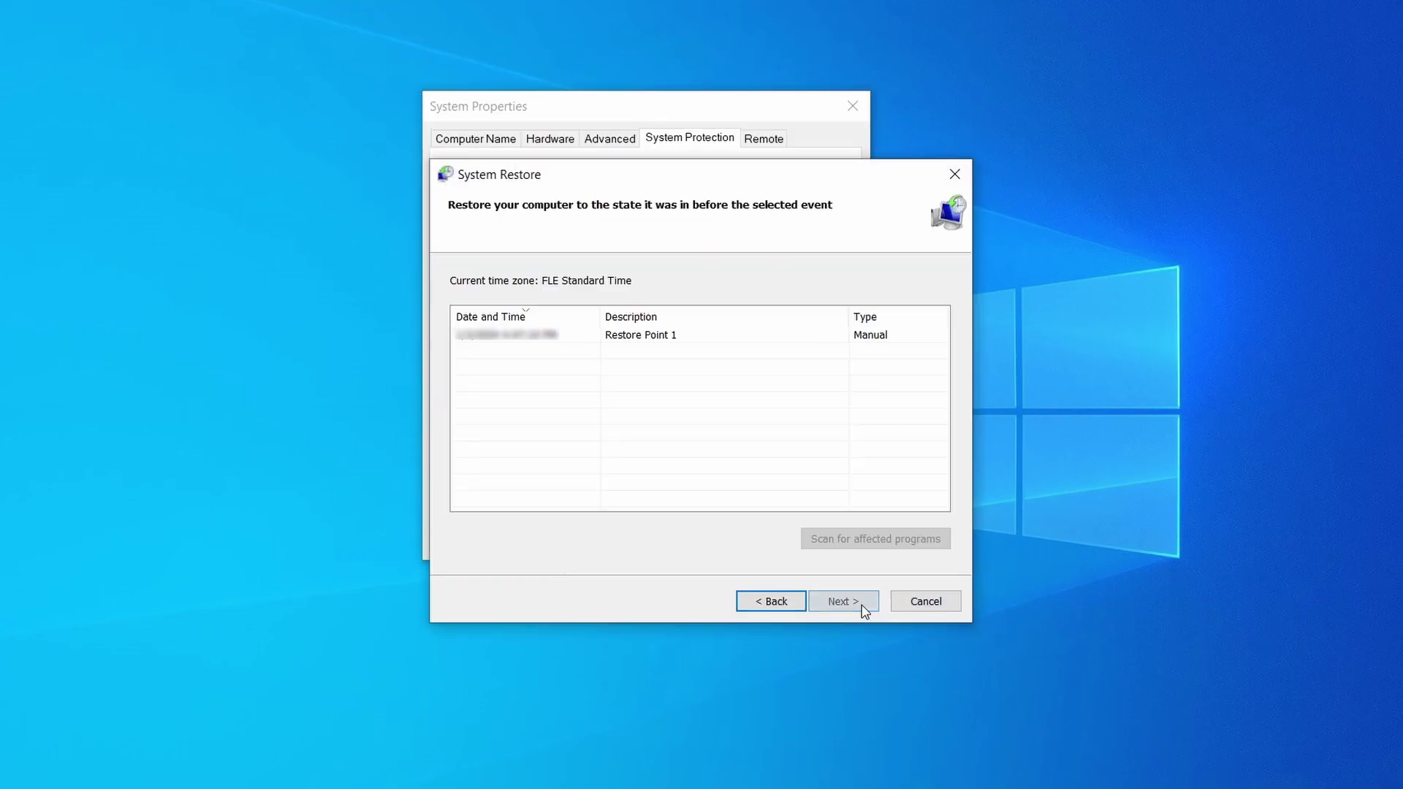
click(694, 337)
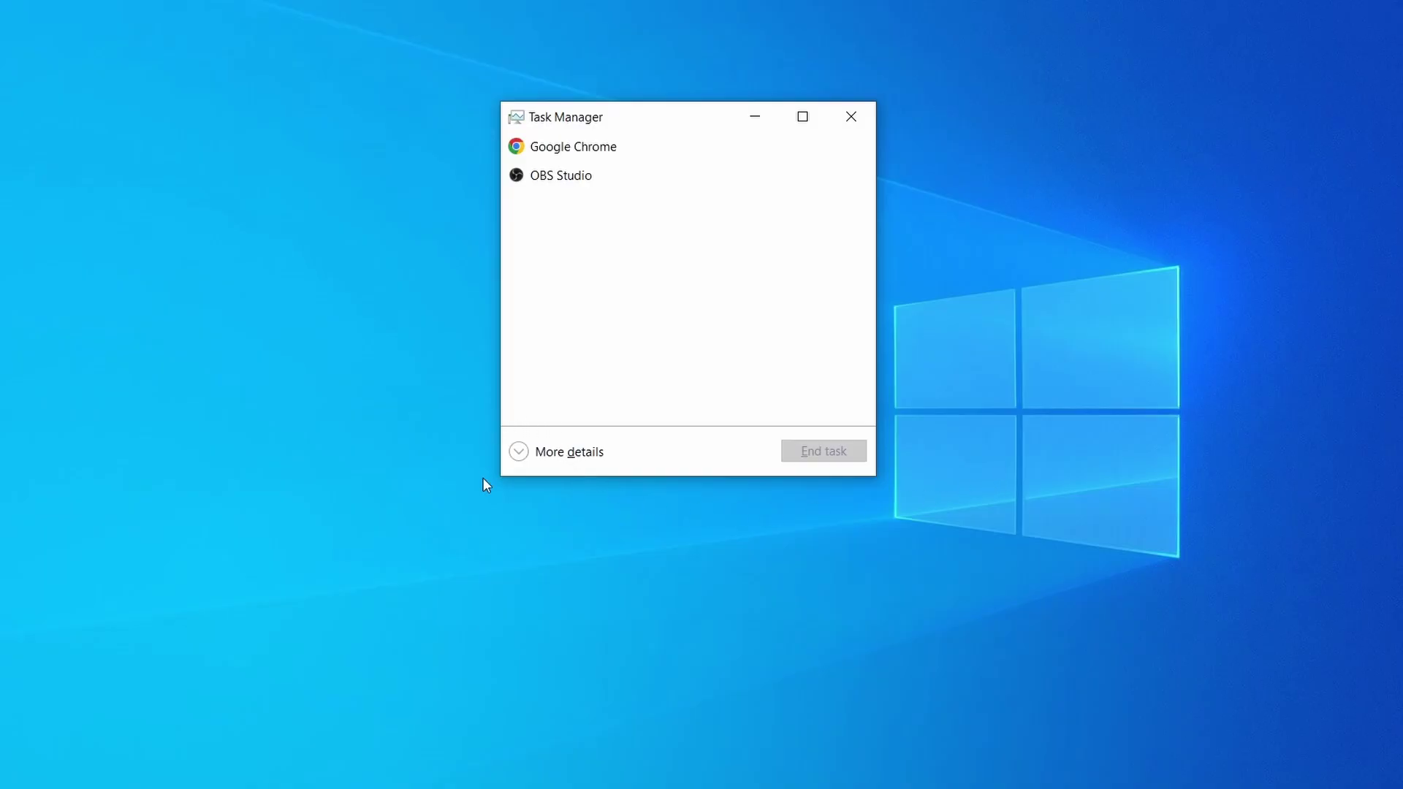
- Expand Task Manager to its detailed view and sort the processes by CPU usage, then by memory usage
click(520, 452)
click(690, 165)
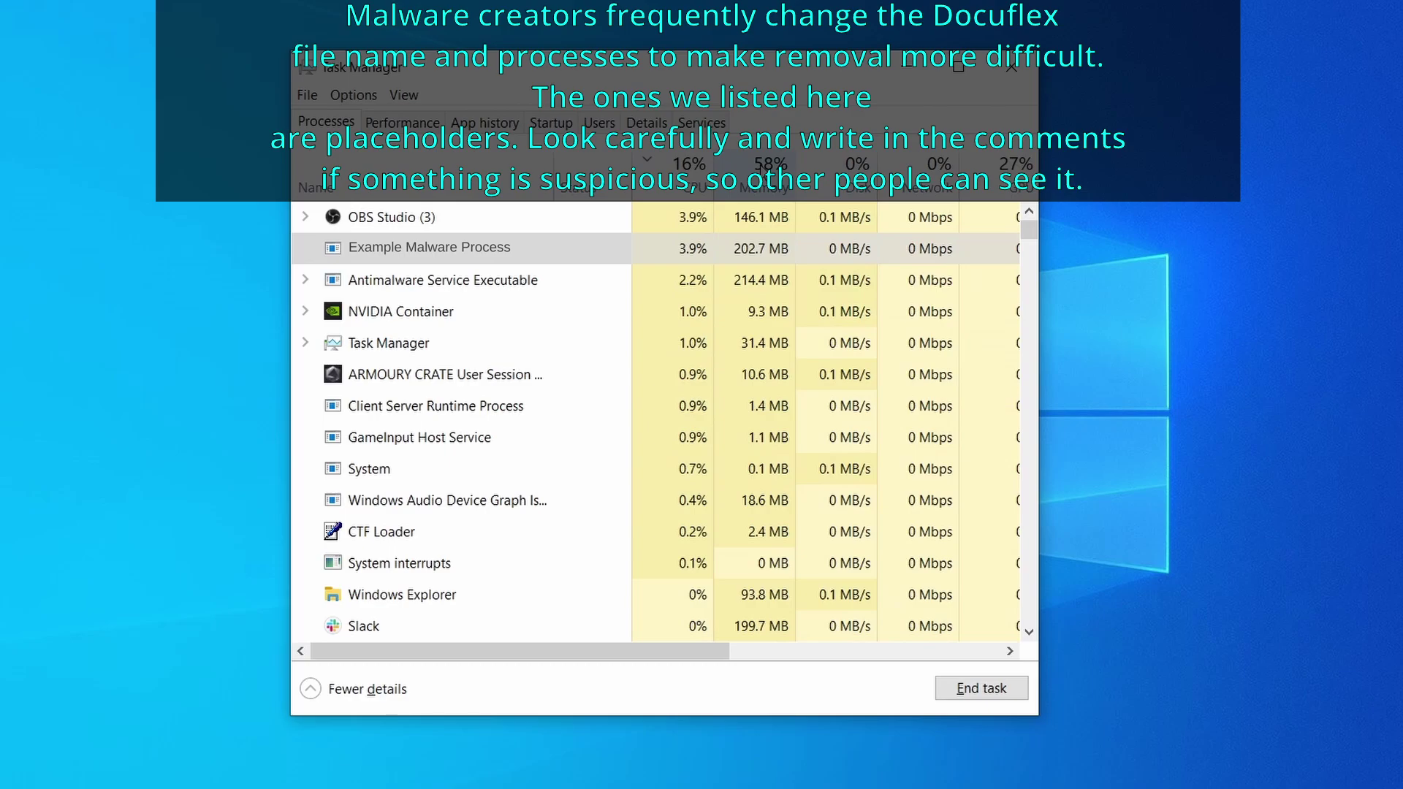
click(765, 168)
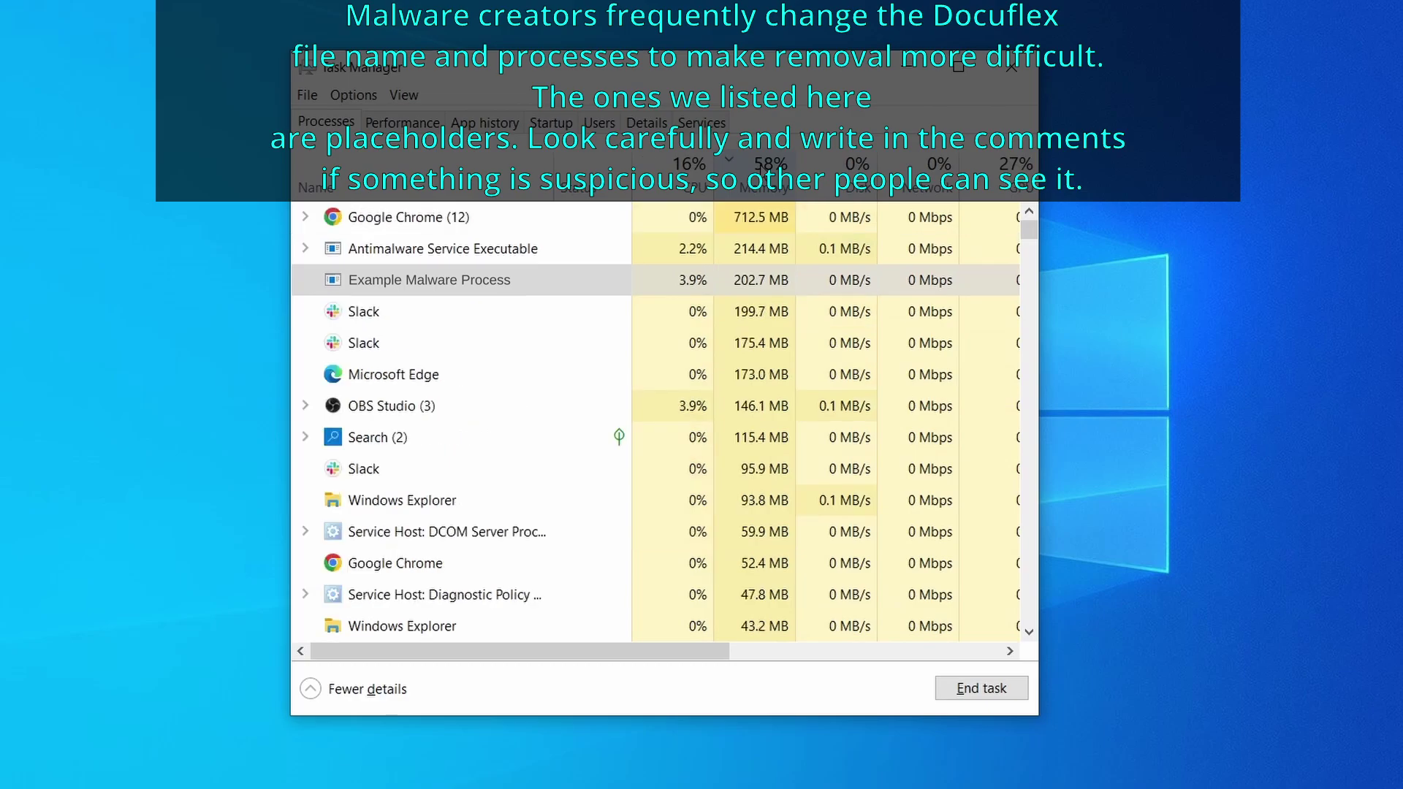
- Open the file location of Example Malware Process, delete all files in that folder and close the folder window
right_click(673, 286)
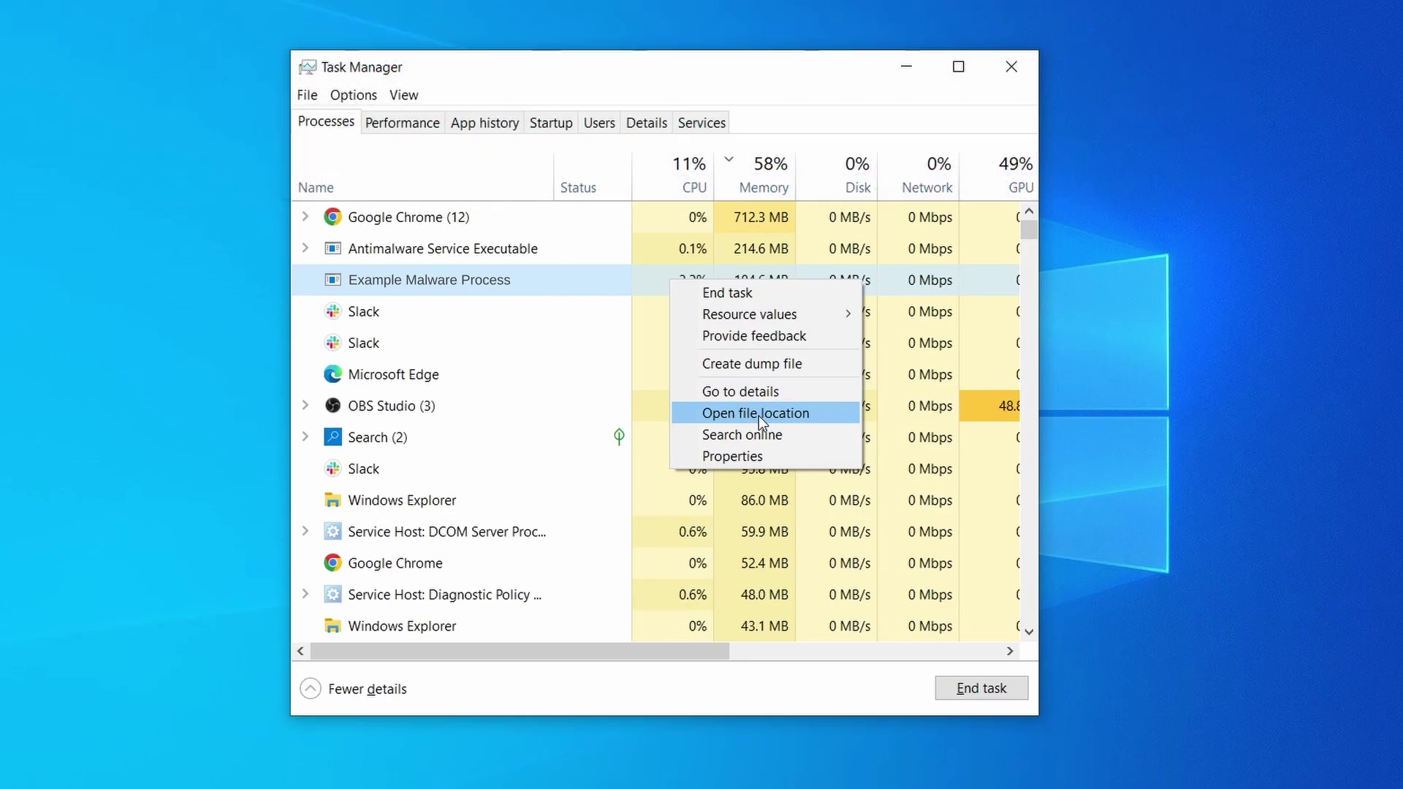
click(758, 414)
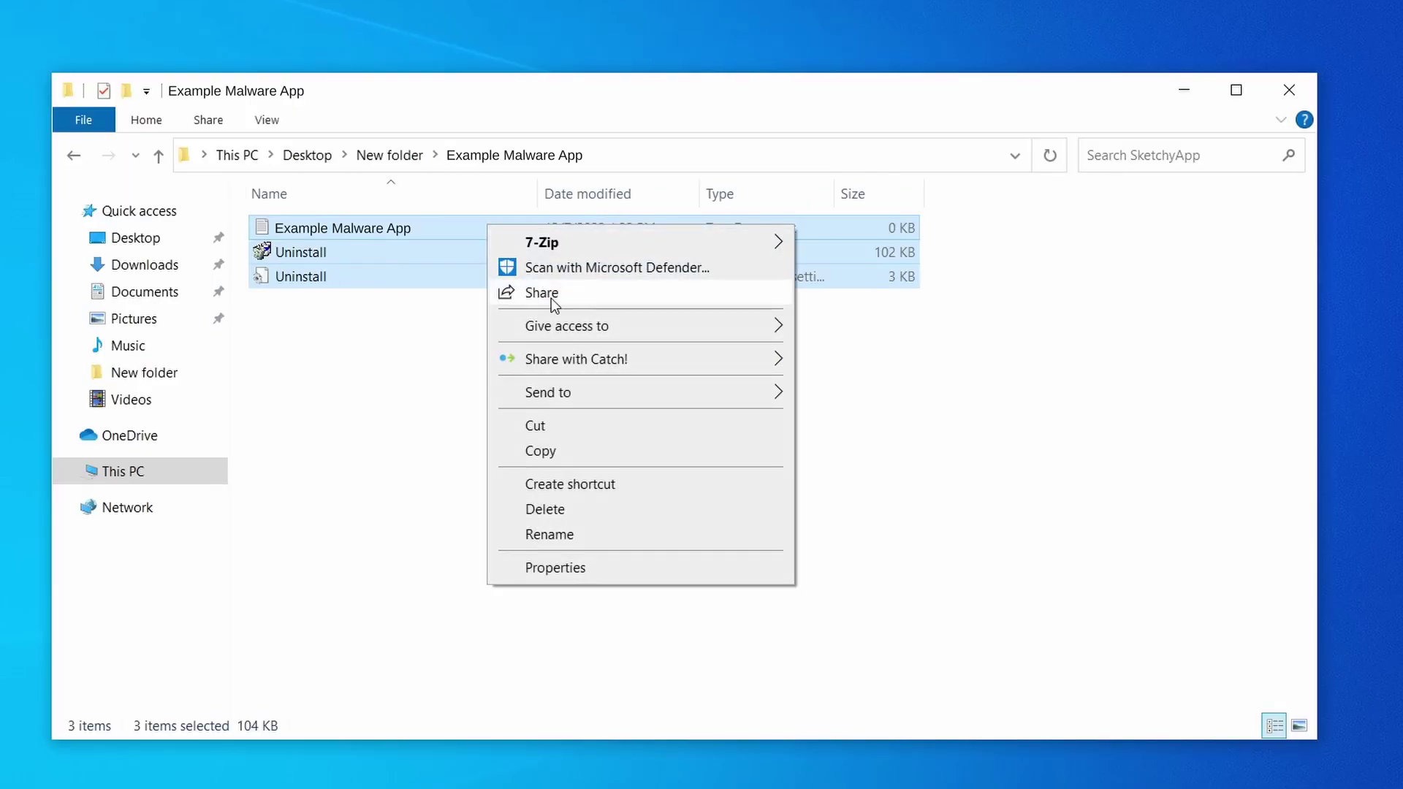
click(608, 509)
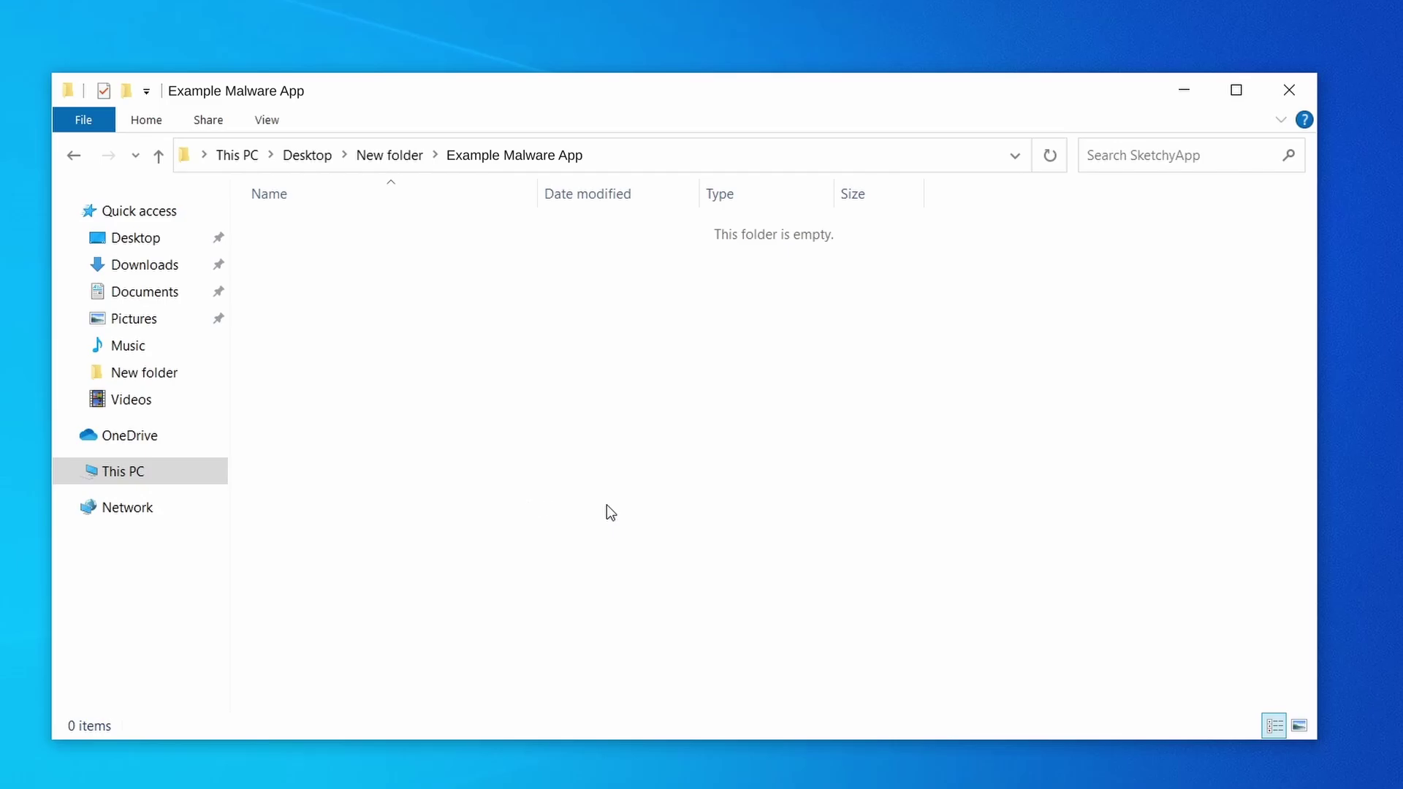
click(1290, 83)
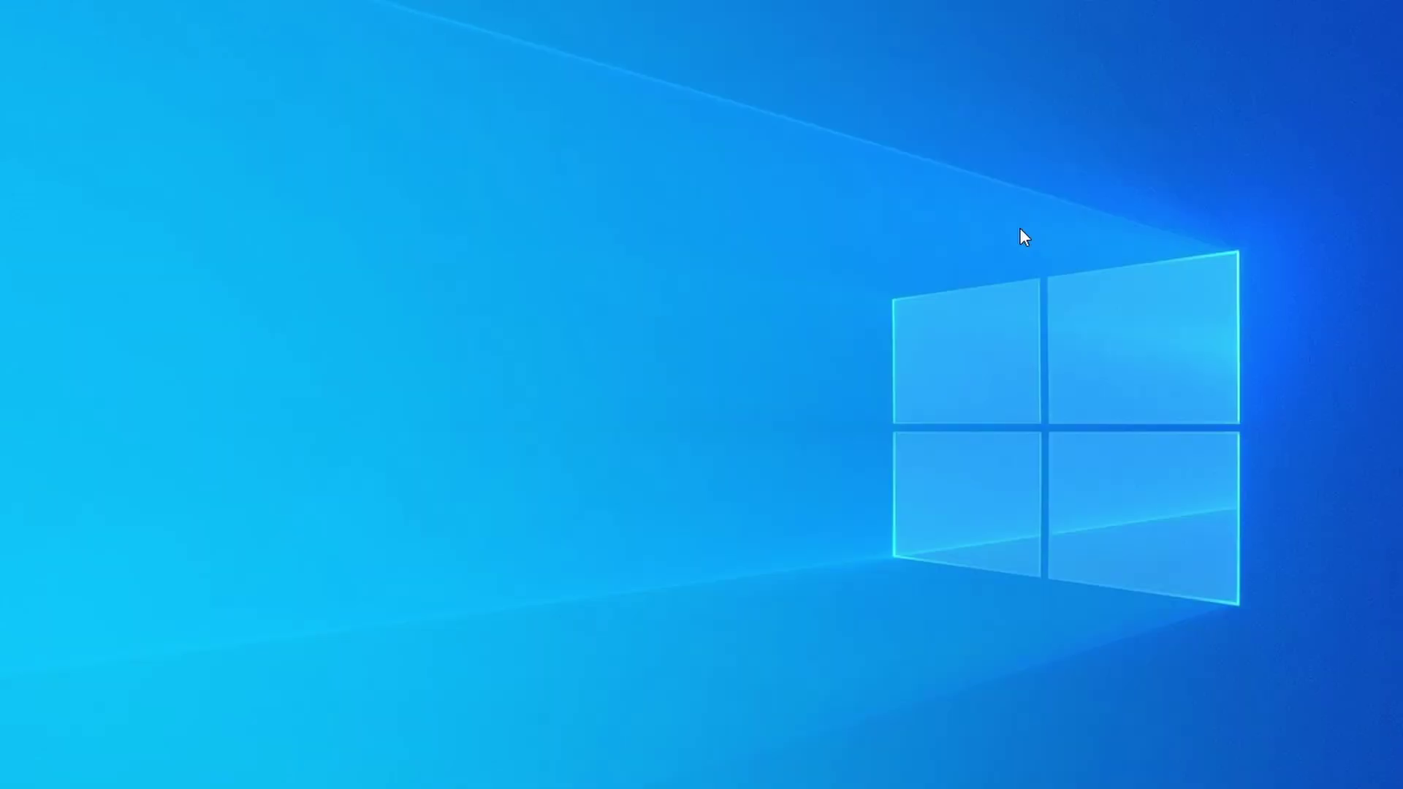
- Open Task Manager, sort the processes by CPU and memory usage, and bring up the available actions for Example Malware App
key(ctrl+shift+Escape)
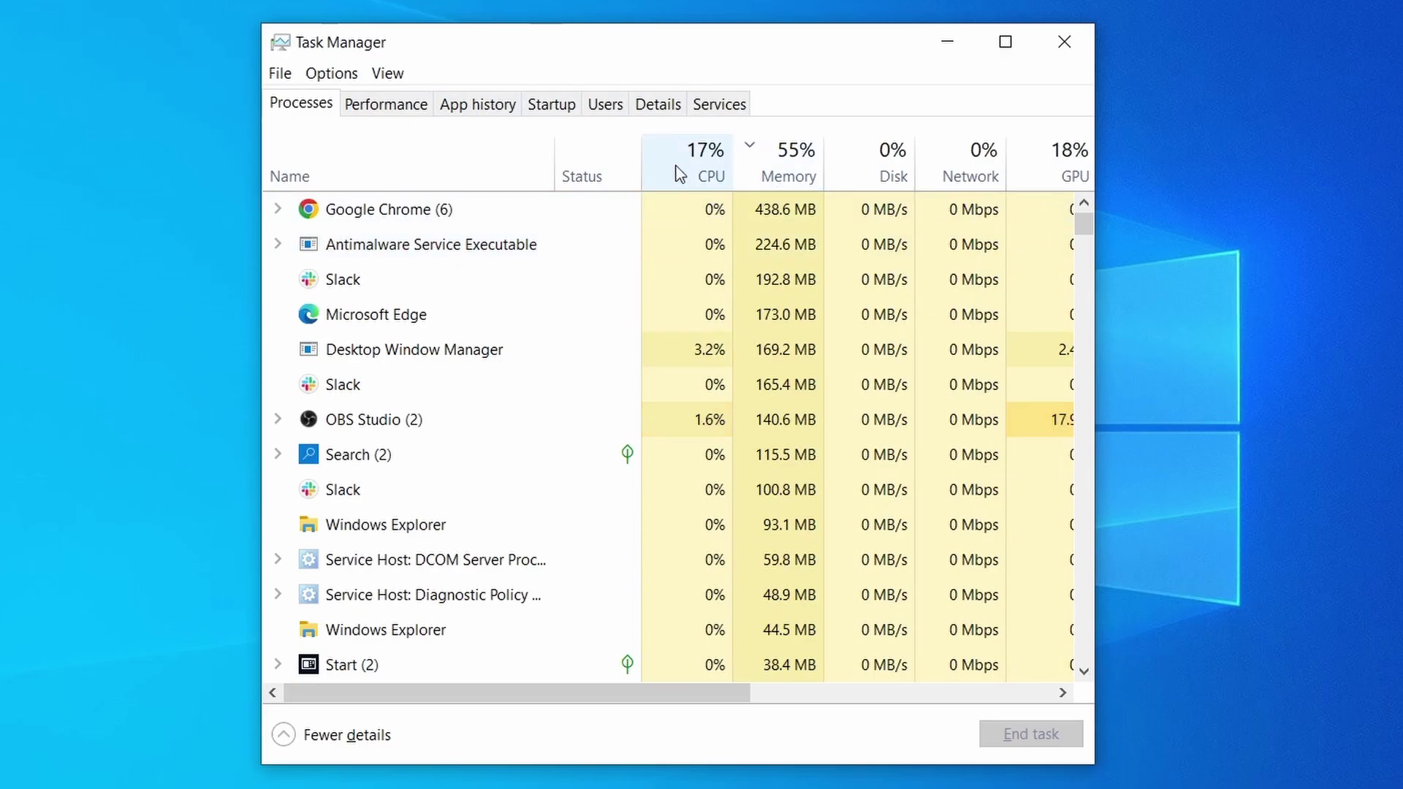
click(676, 172)
click(798, 160)
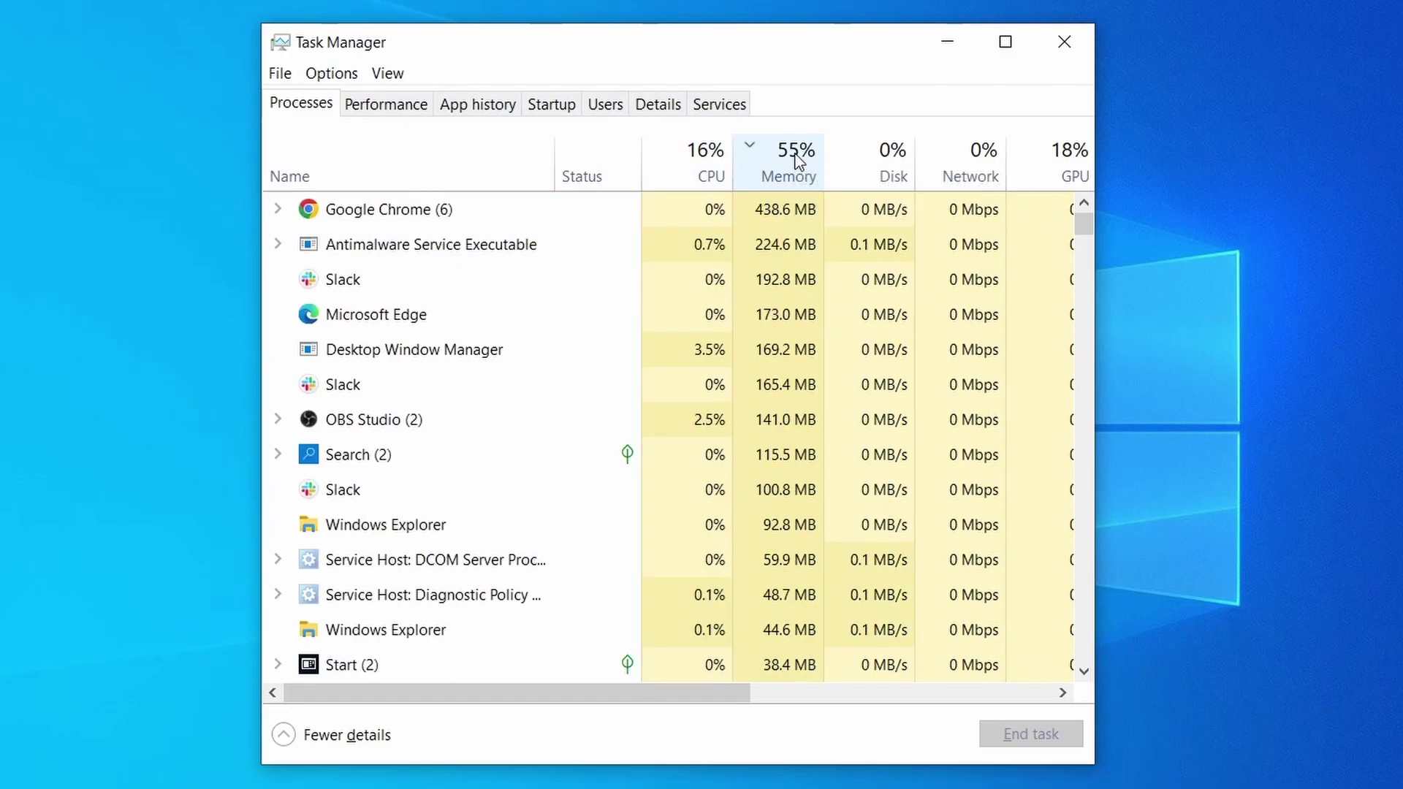
scroll(610, 492, down, 2)
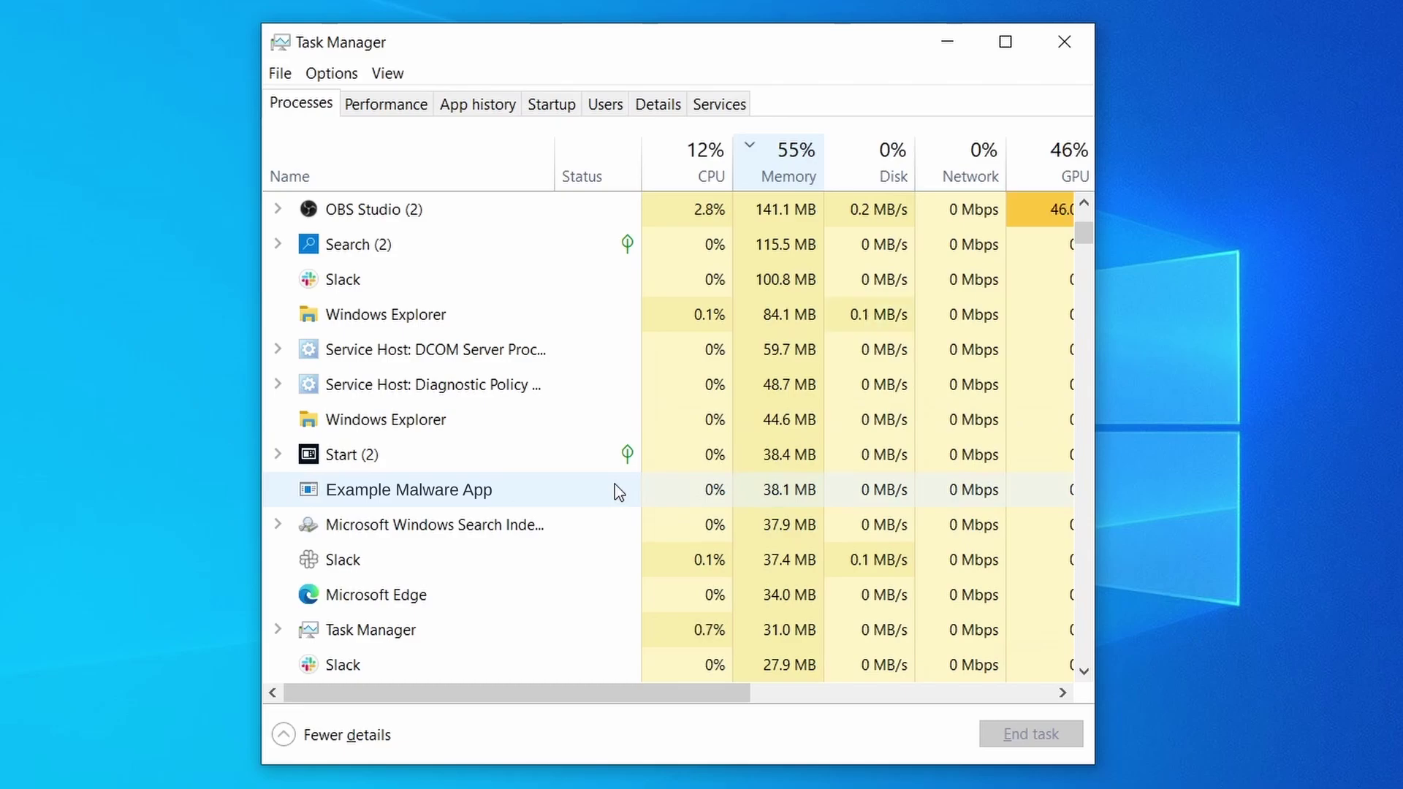
right_click(615, 485)
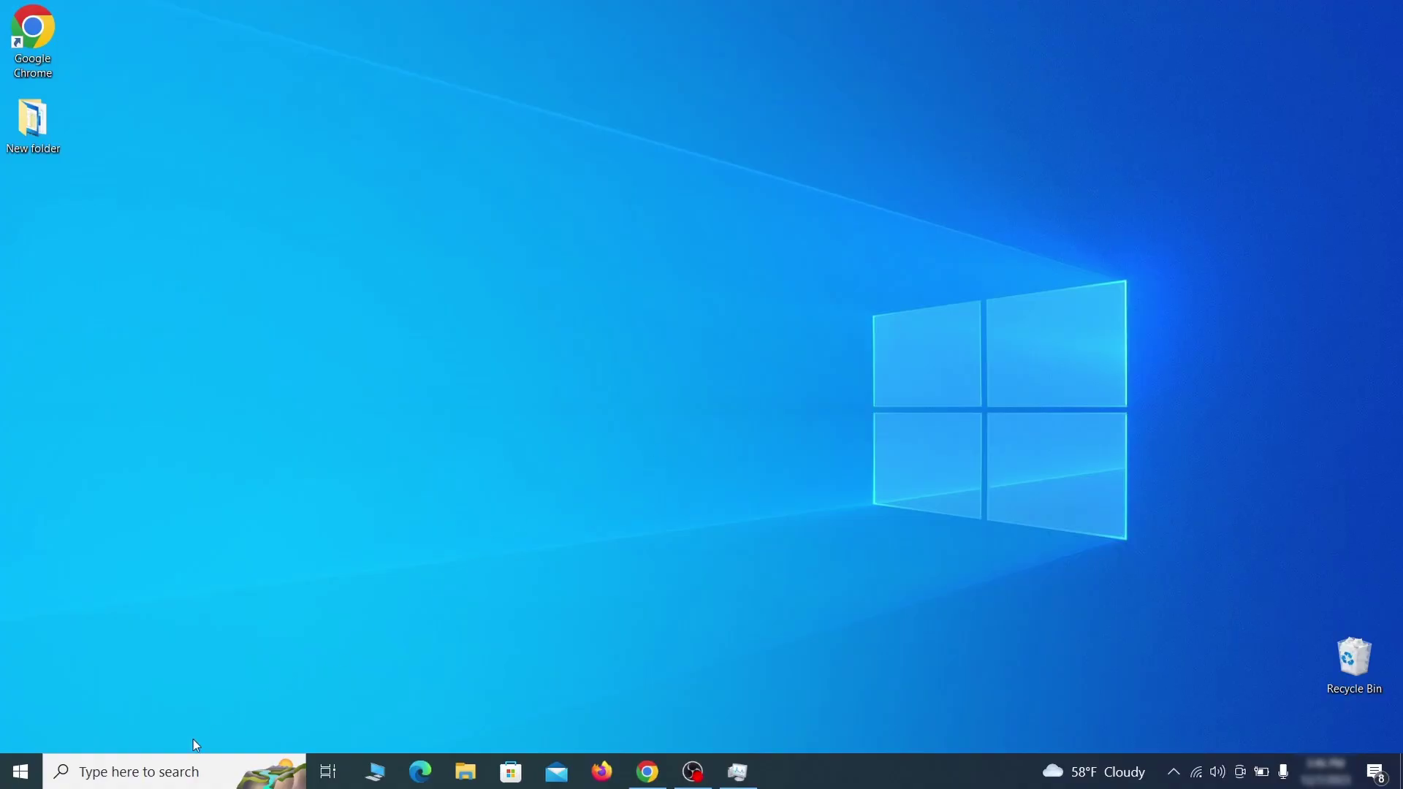
- Search Windows for "view network connections" and open the properties of the Wi-Fi connection
click(21, 772)
text(view network connections)
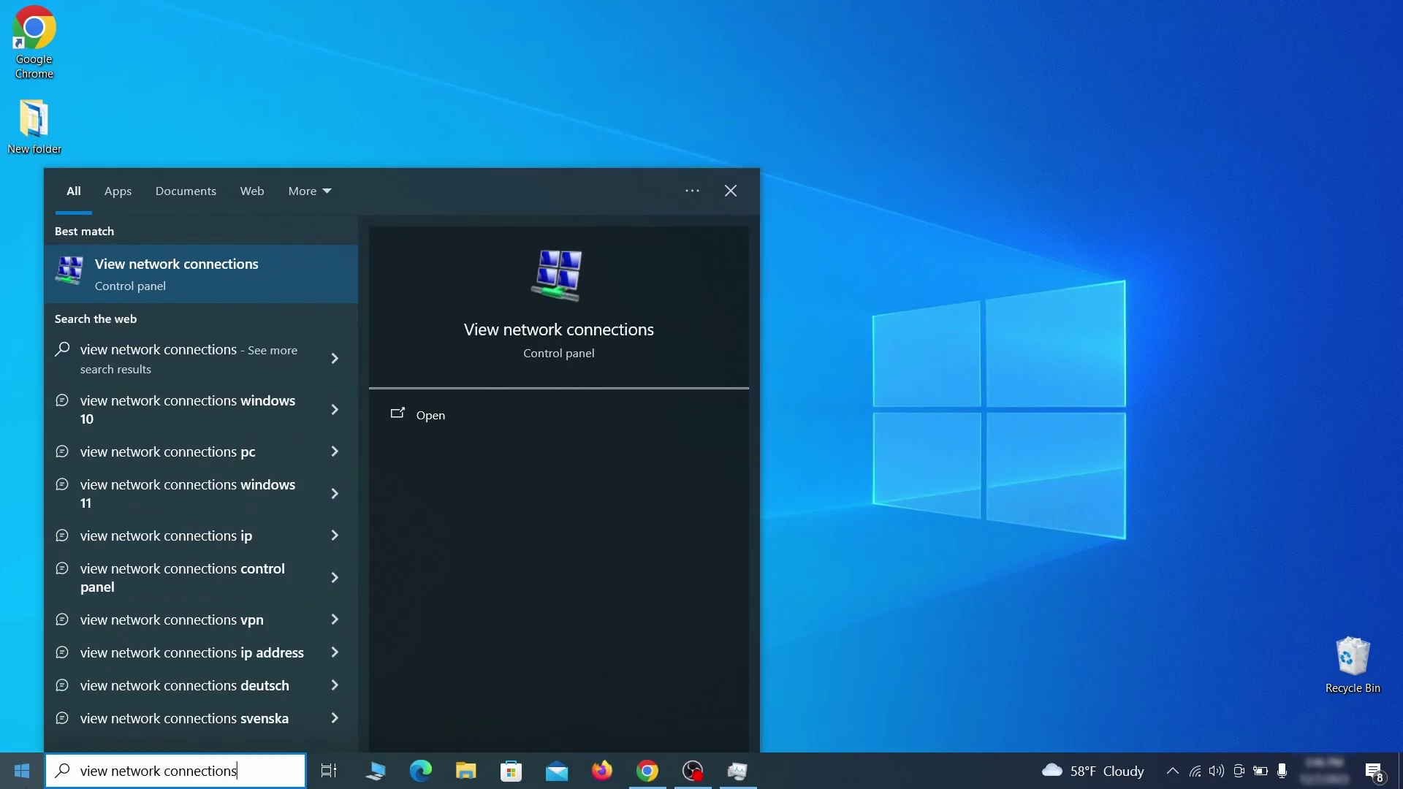
key(Return)
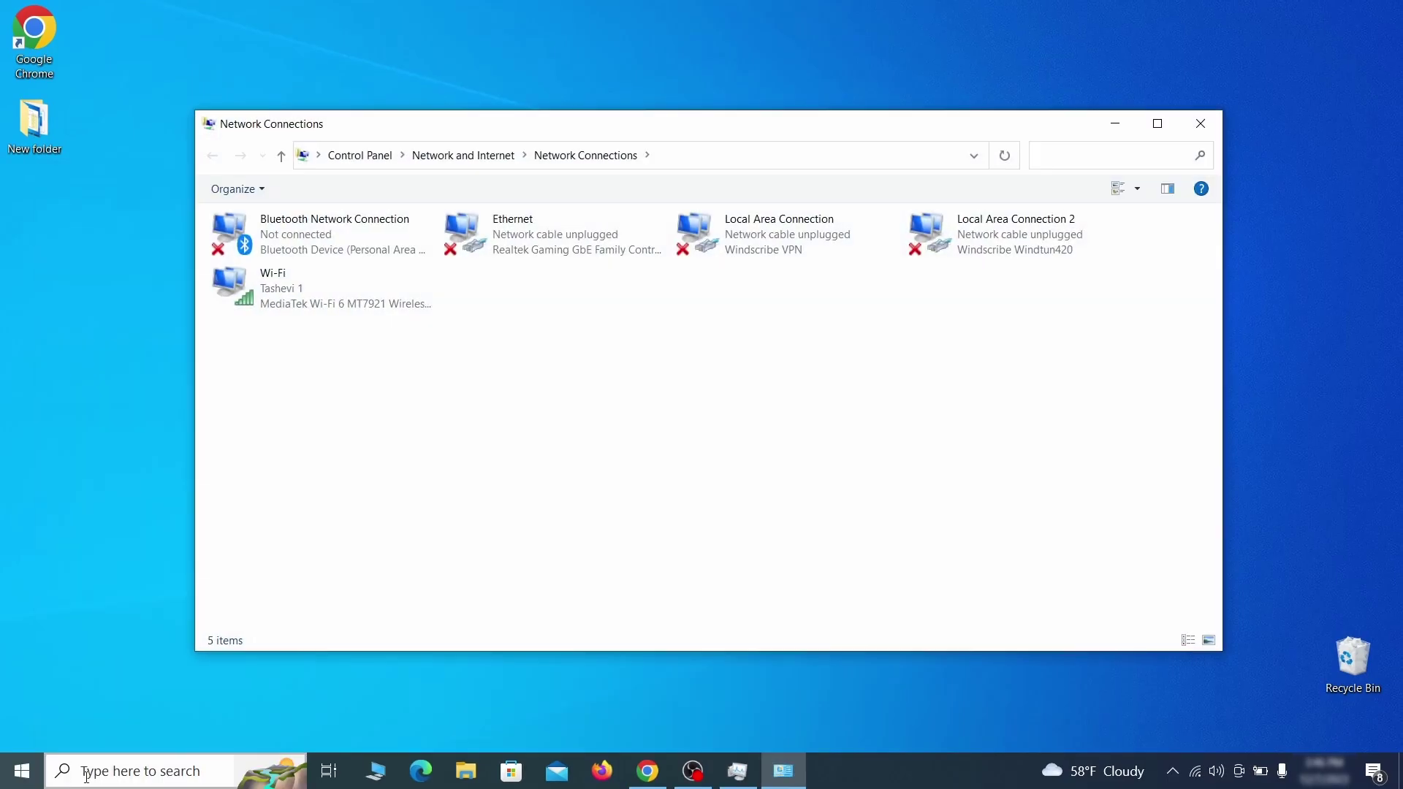
click(254, 282)
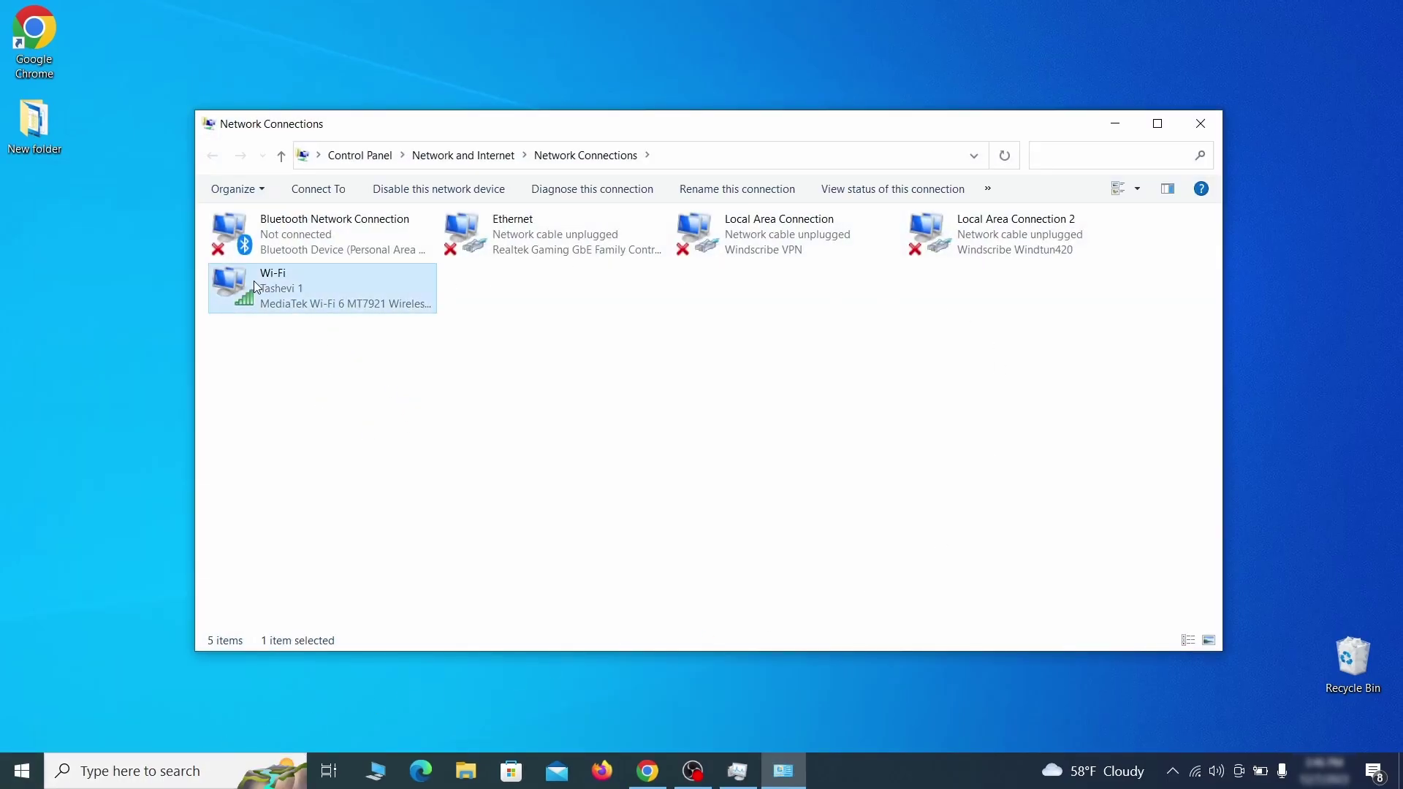
right_click(298, 301)
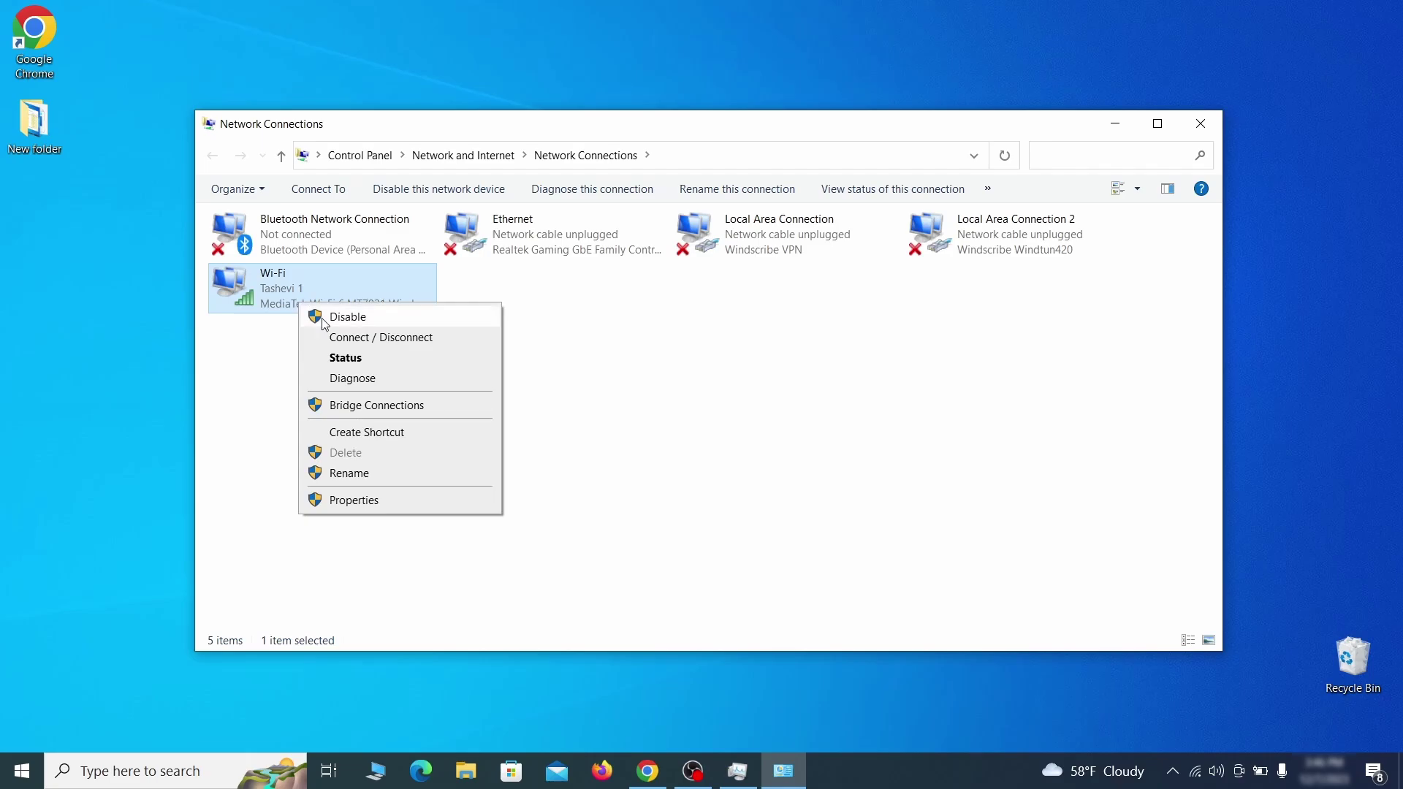
click(376, 500)
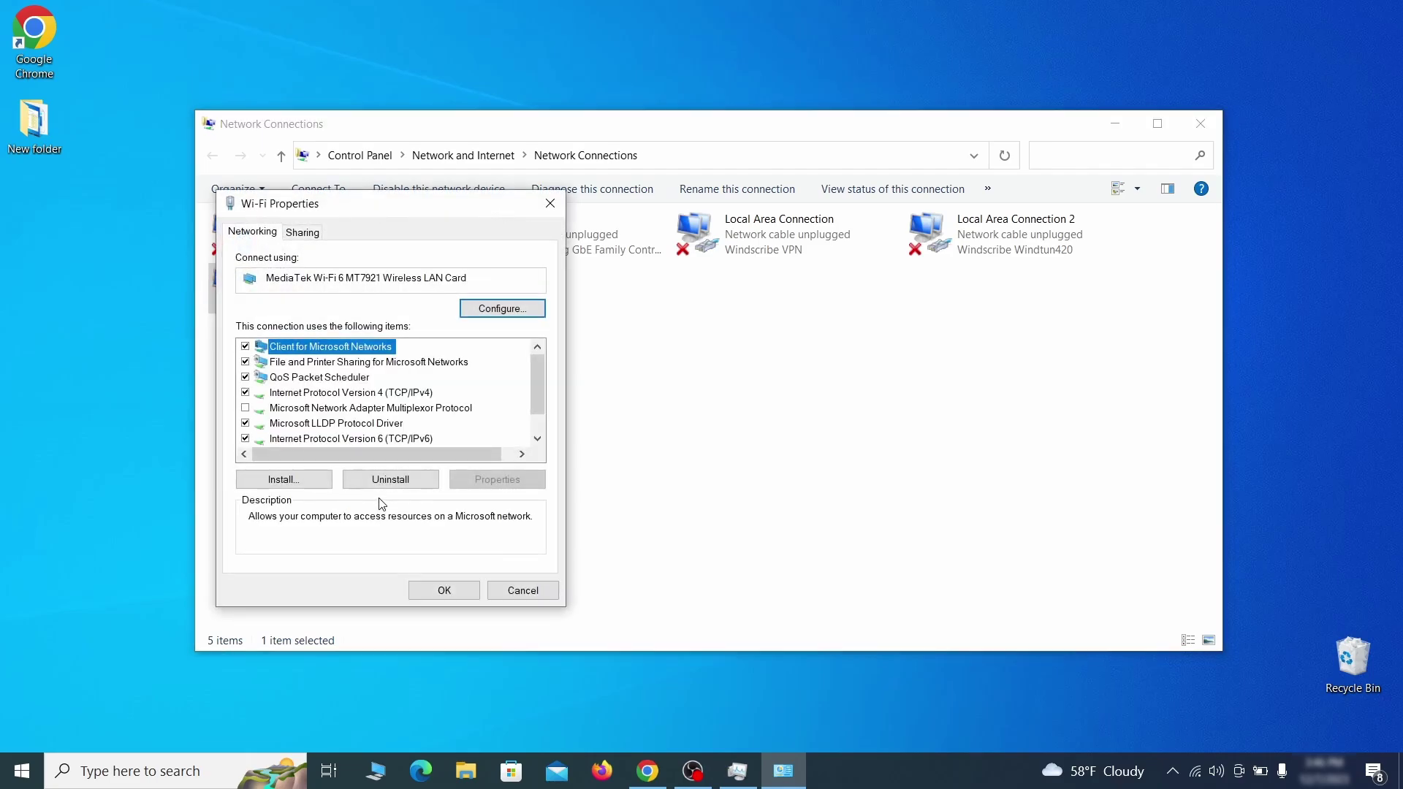
- Open the advanced DNS settings of Internet Protocol Version 4 (TCP/IPv4) for the Wi-Fi connection
click(361, 393)
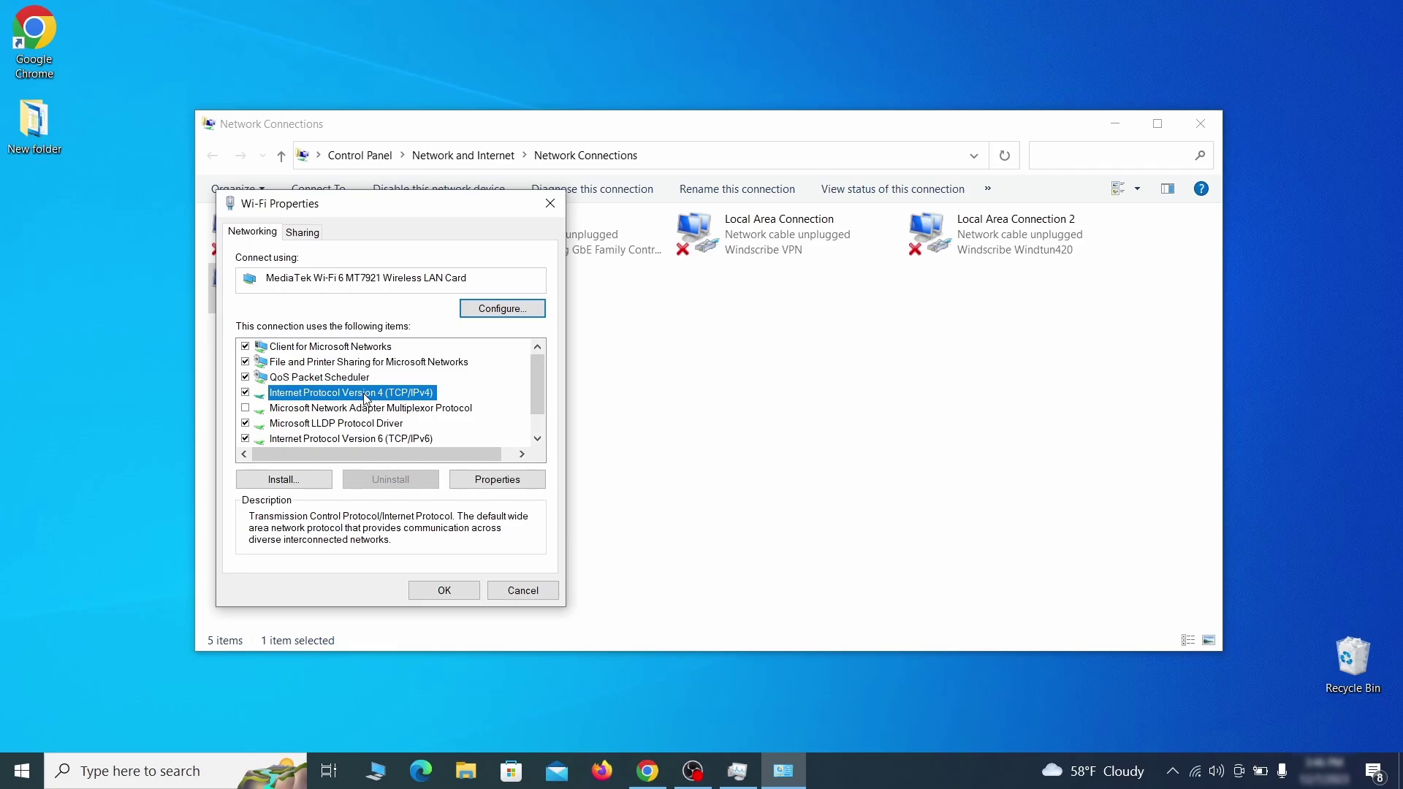
click(501, 479)
drag(501, 269, 709, 213)
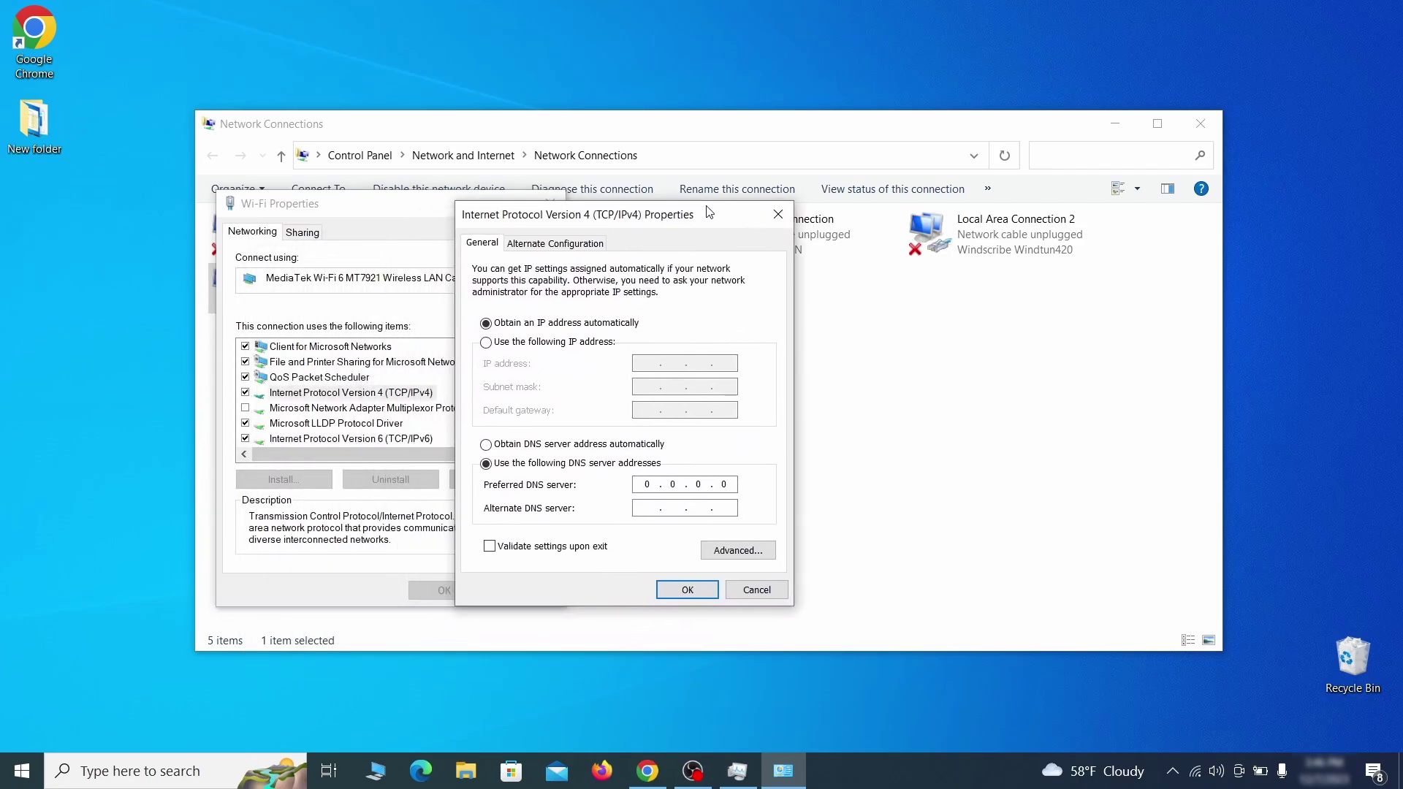
click(754, 551)
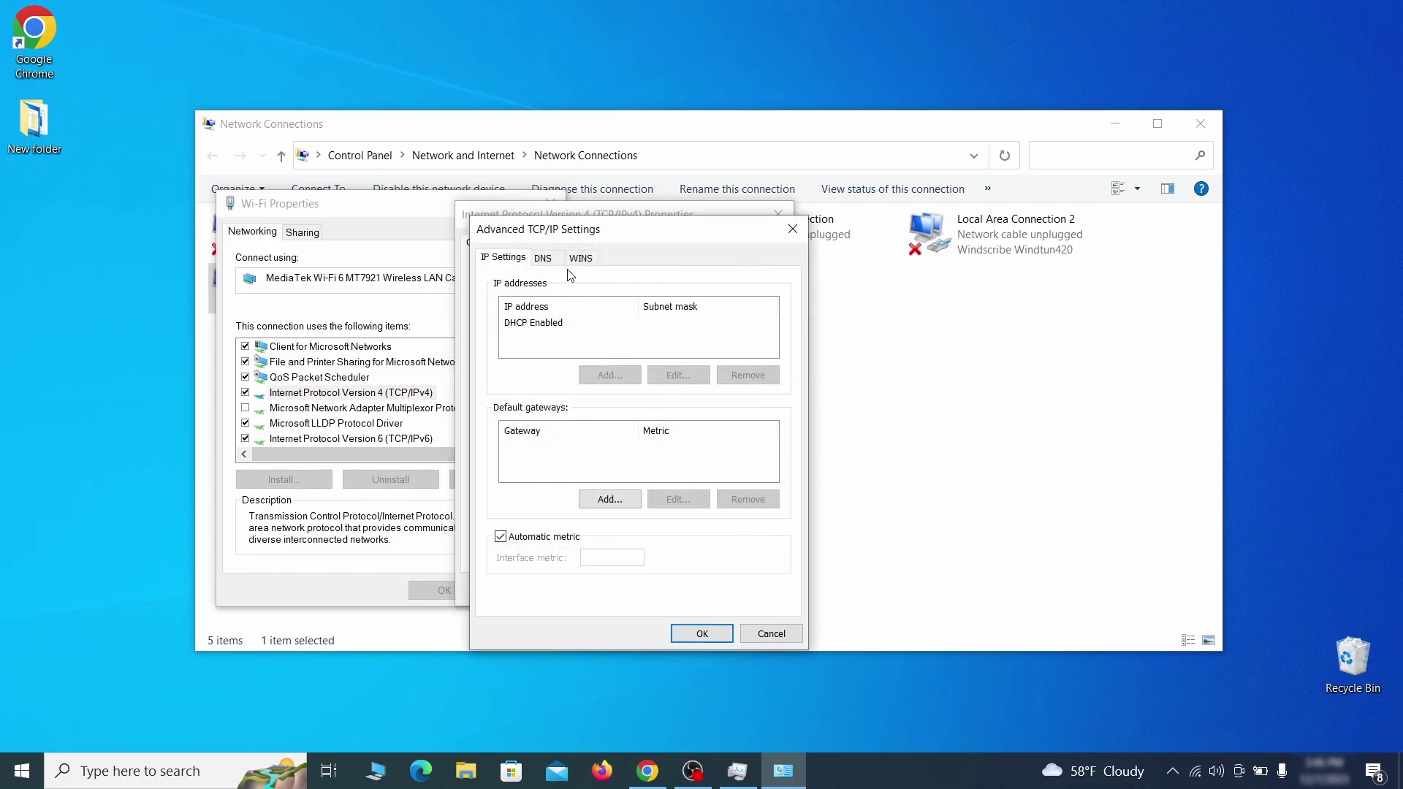
click(545, 259)
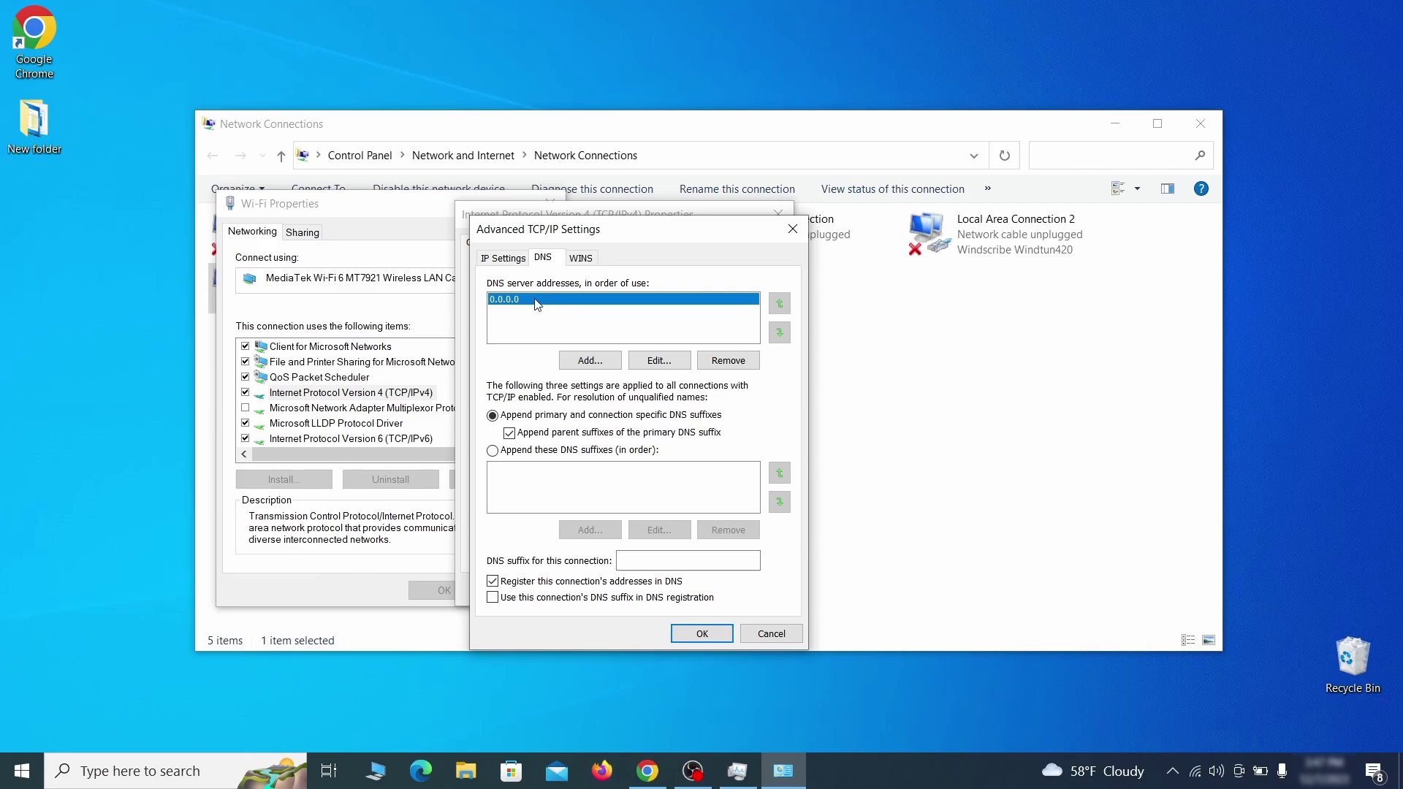
- Remove the 0.0.0.0 DNS server address, accept the IPv4 settings and close the Wi-Fi properties
click(739, 362)
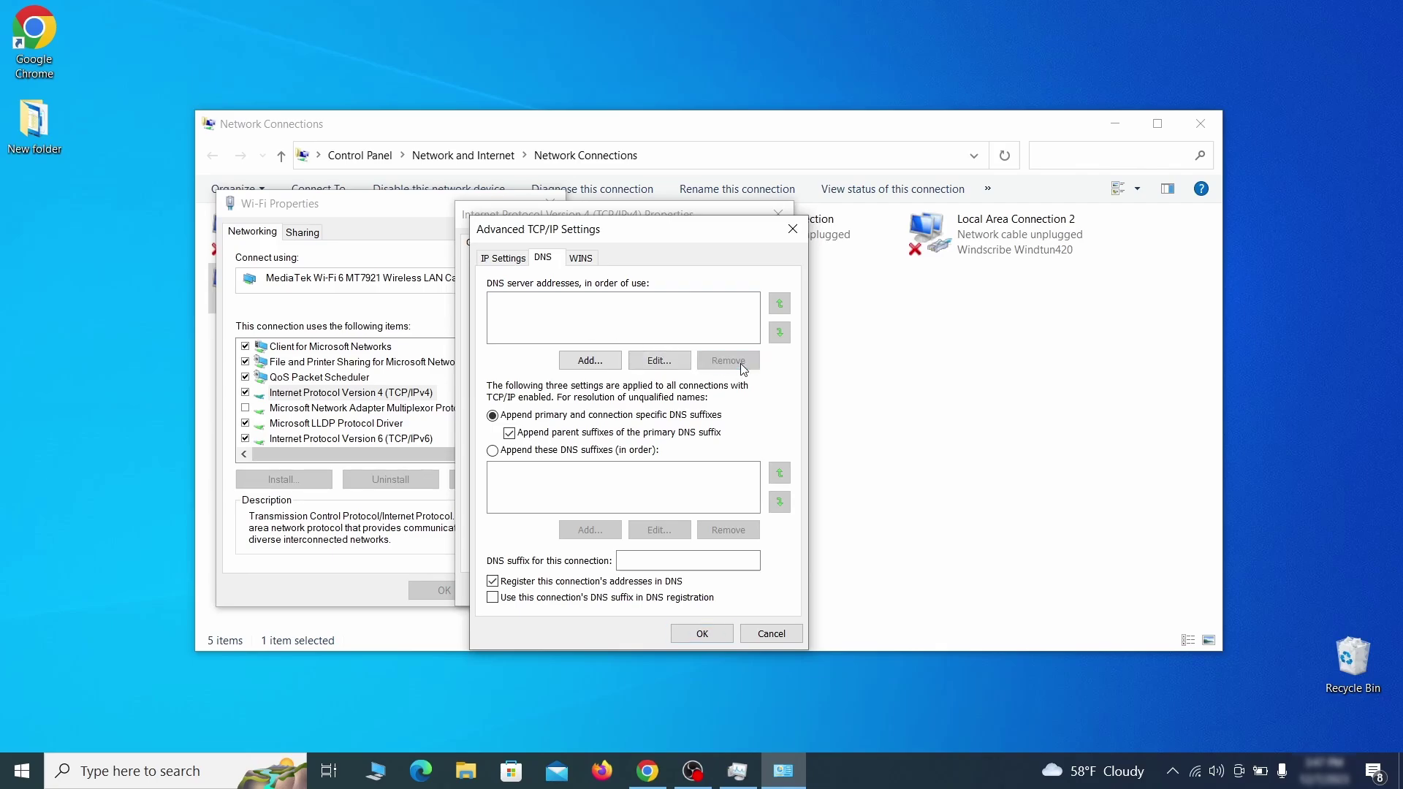
click(712, 635)
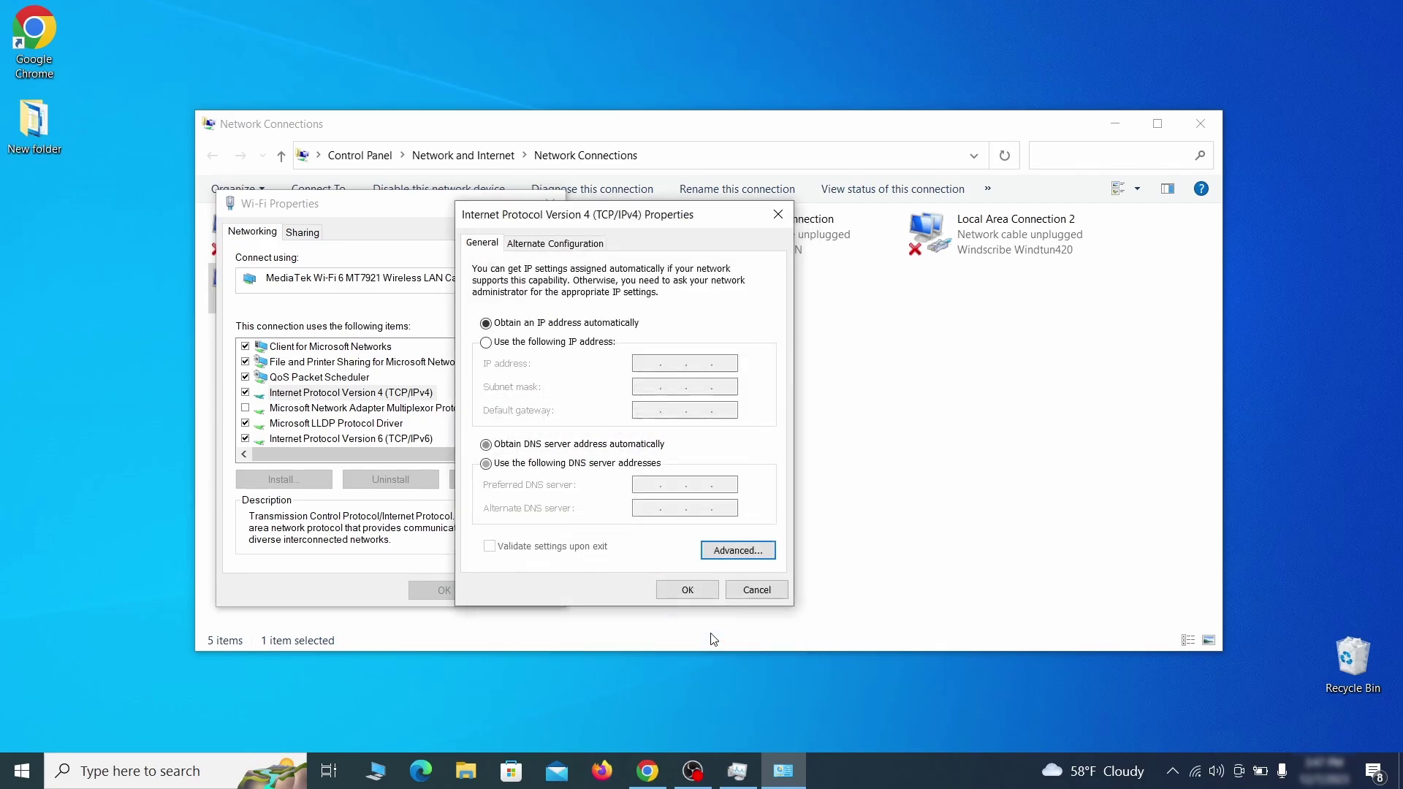
click(687, 590)
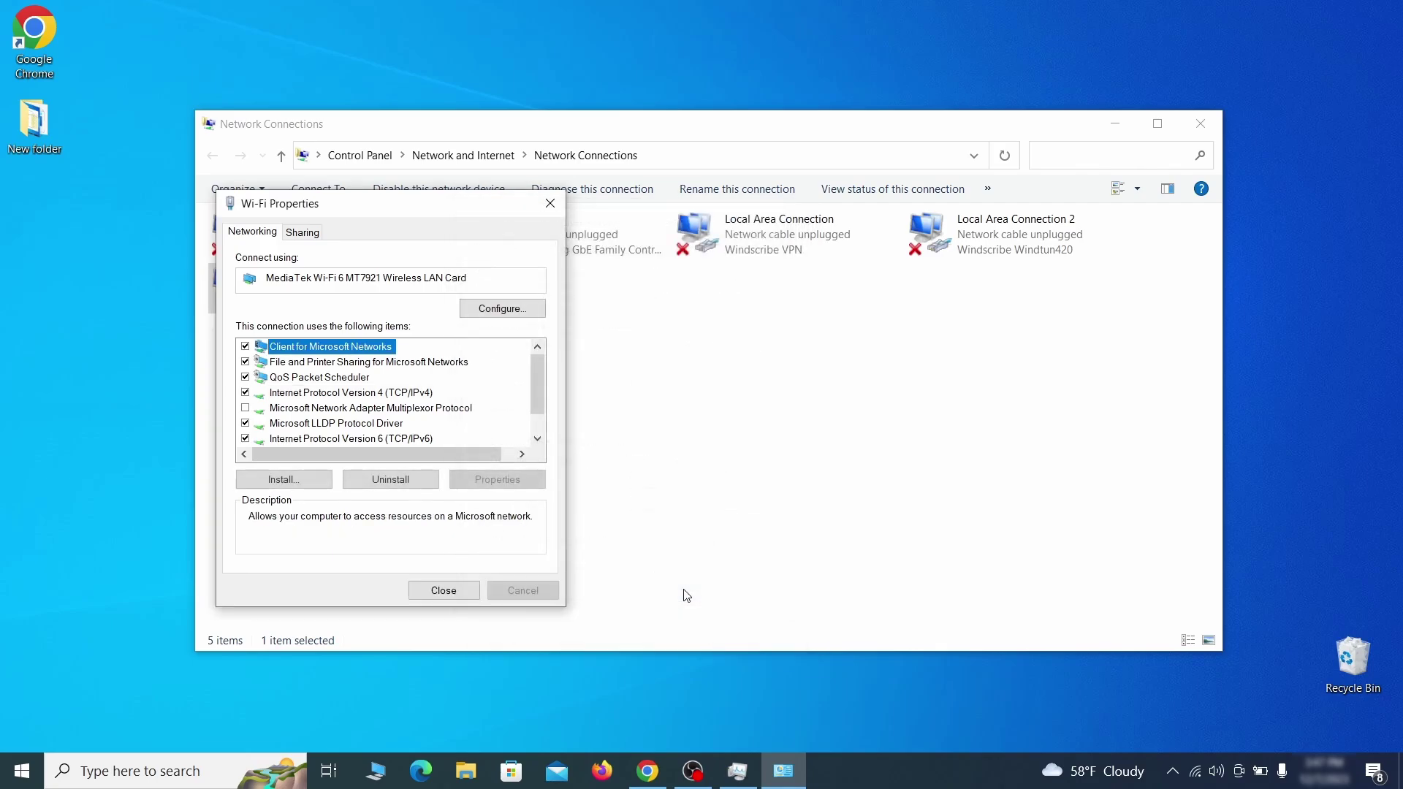
click(452, 589)
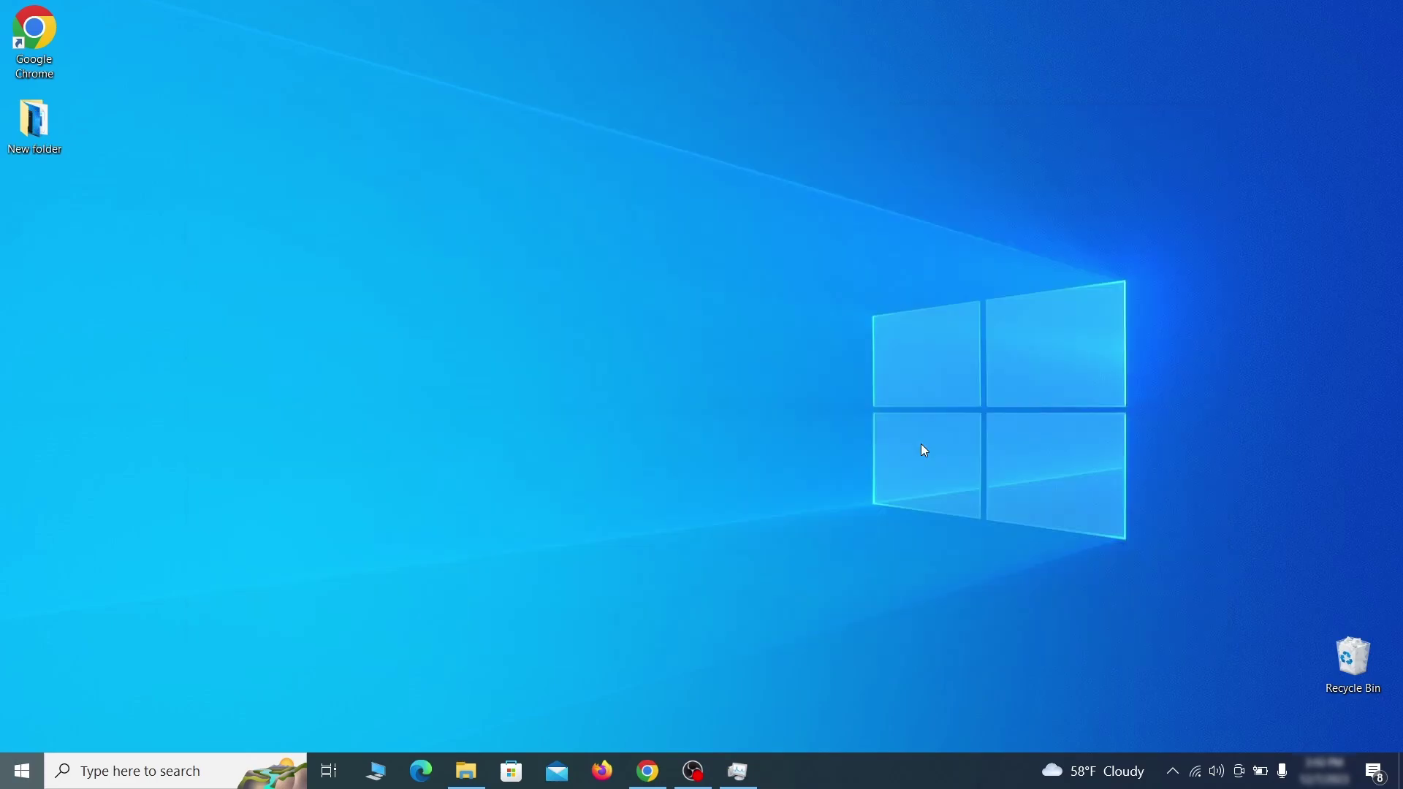
- Search Windows for C:\Windows\System32\drivers\etc\hosts and open the file in Notepad
key(super)
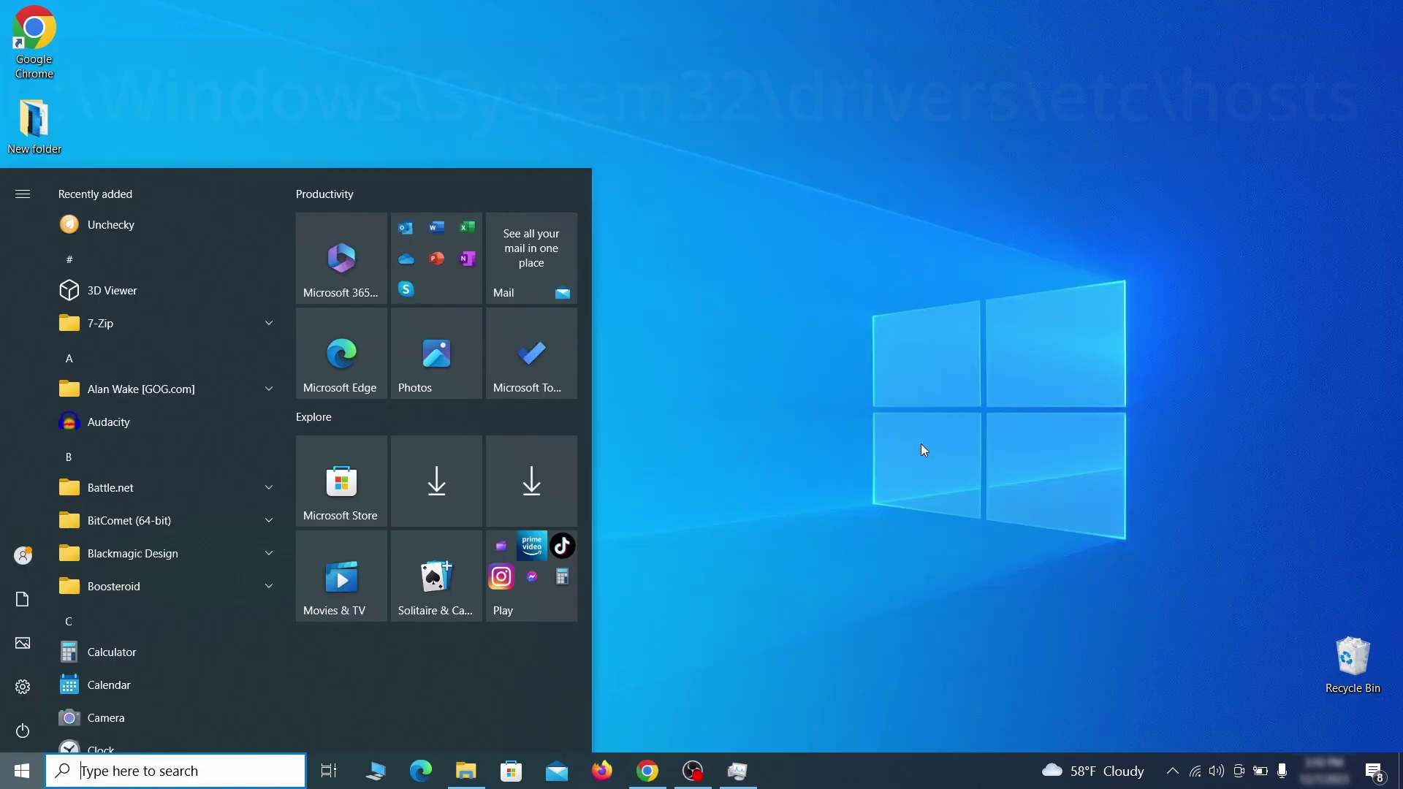
text(C:\Windows\System32\drivers\etc\hosts)
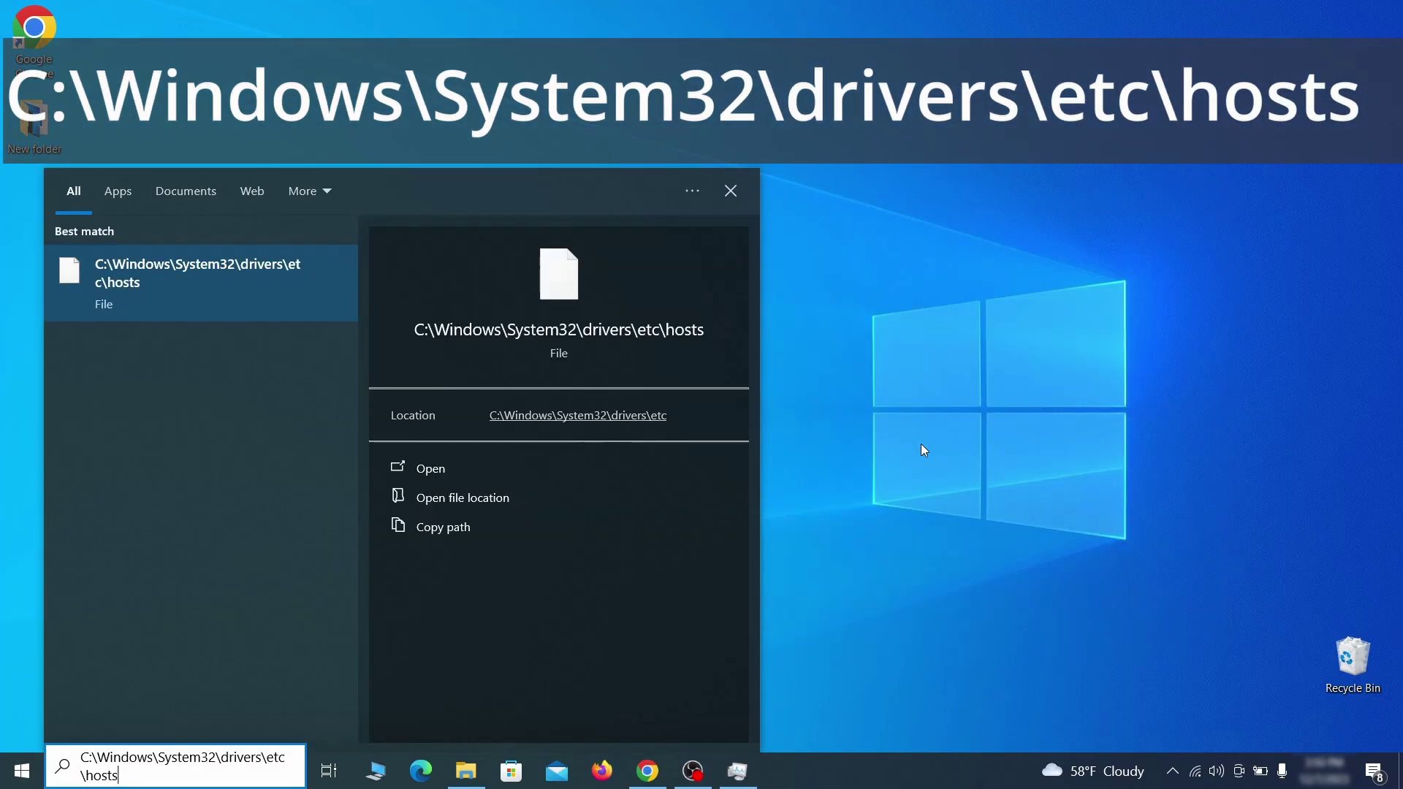
key(Return)
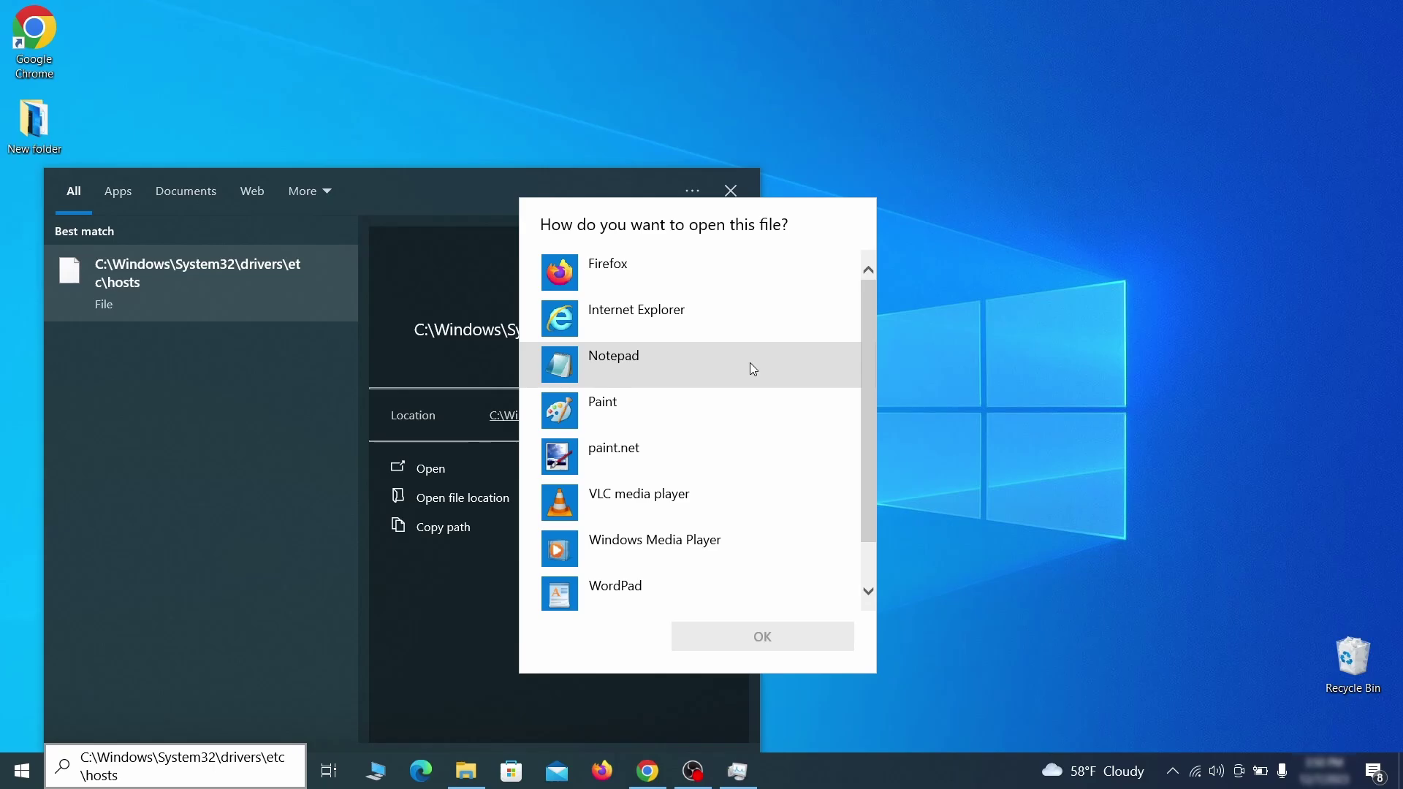
double_click(750, 363)
- Delete all the 0.0.0.0 host entries below the commented localhost lines in the hosts file
scroll(851, 340, down, 3)
click(117, 416)
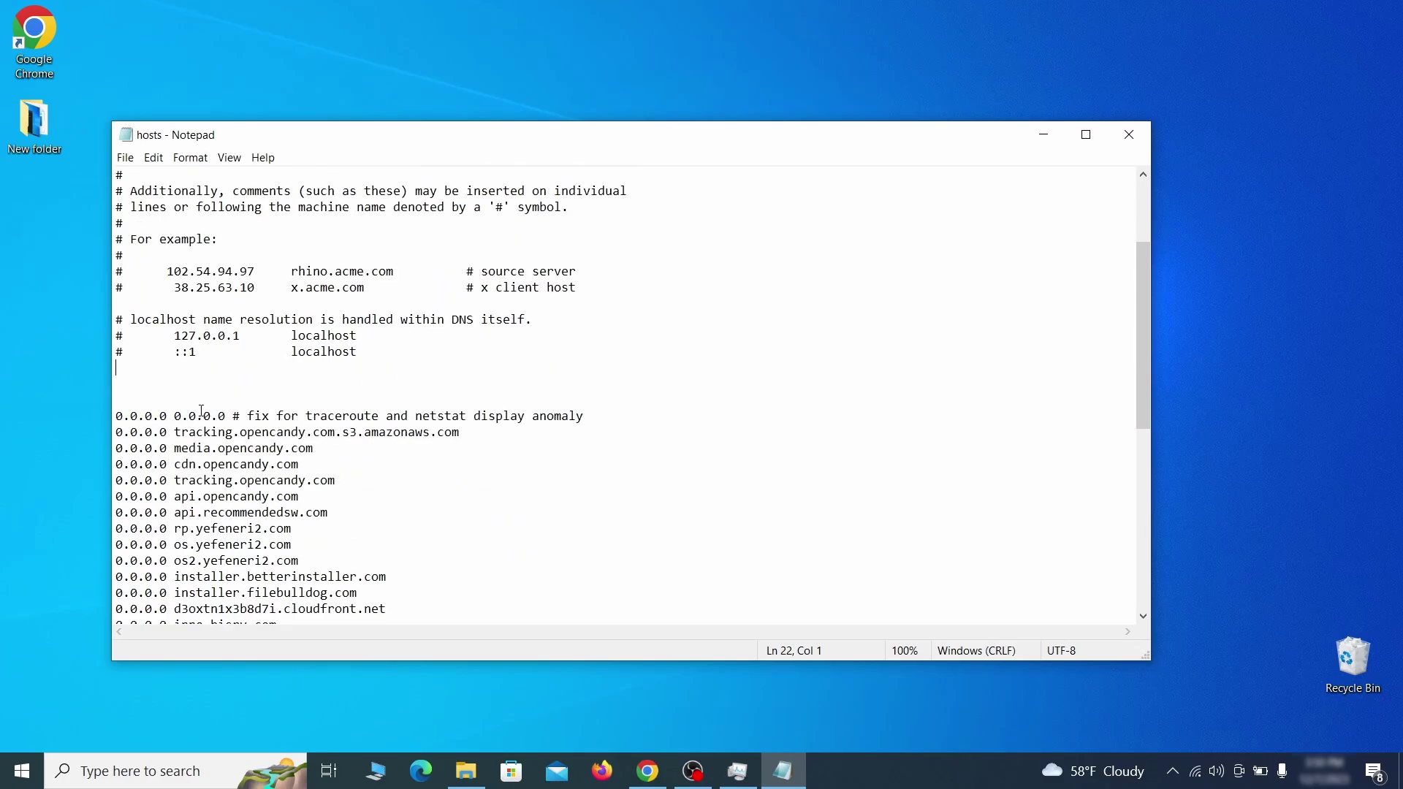
double_click(155, 413)
drag(117, 416, 356, 588)
scroll(423, 464, down, 3)
scroll(402, 484, down, 4)
scroll(402, 484, down, 2)
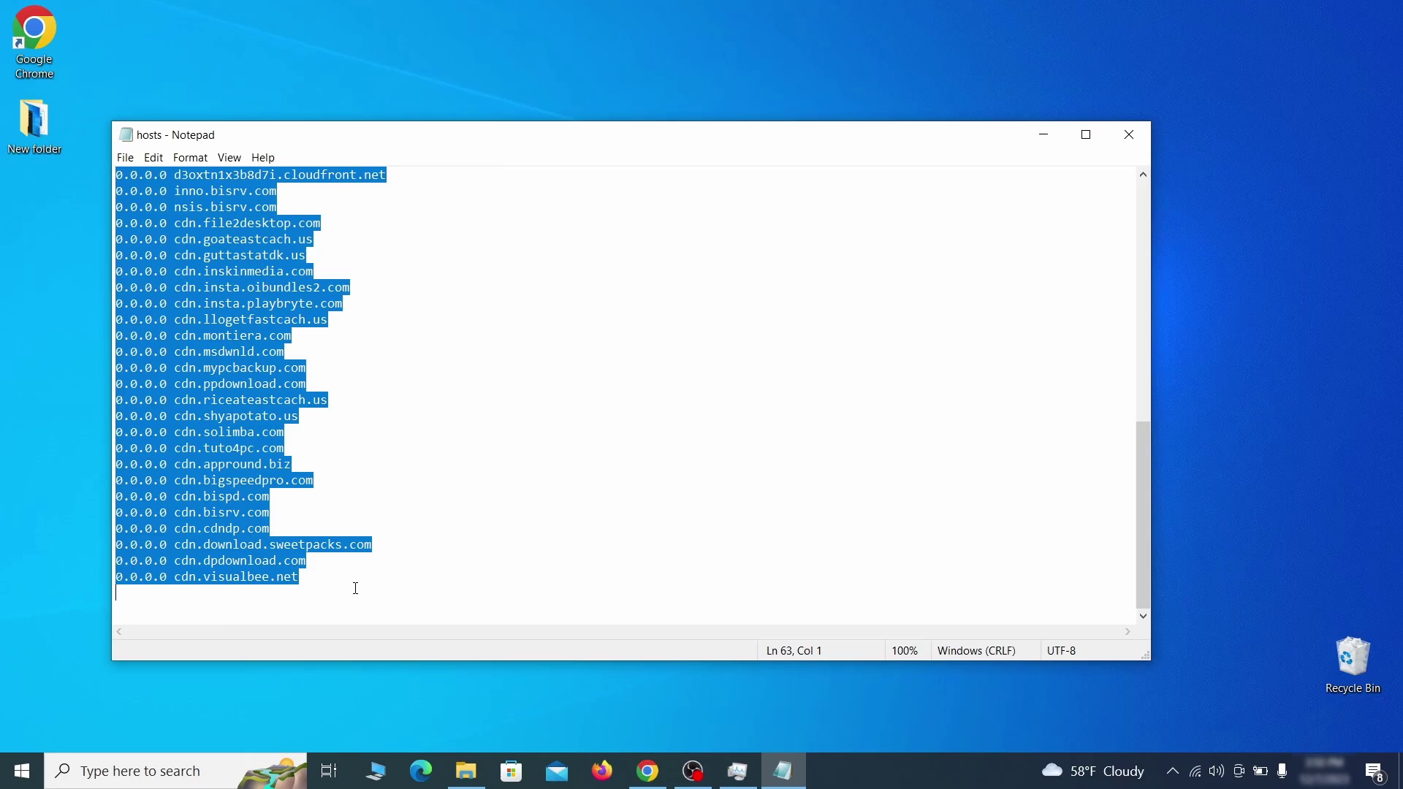
key(Delete)
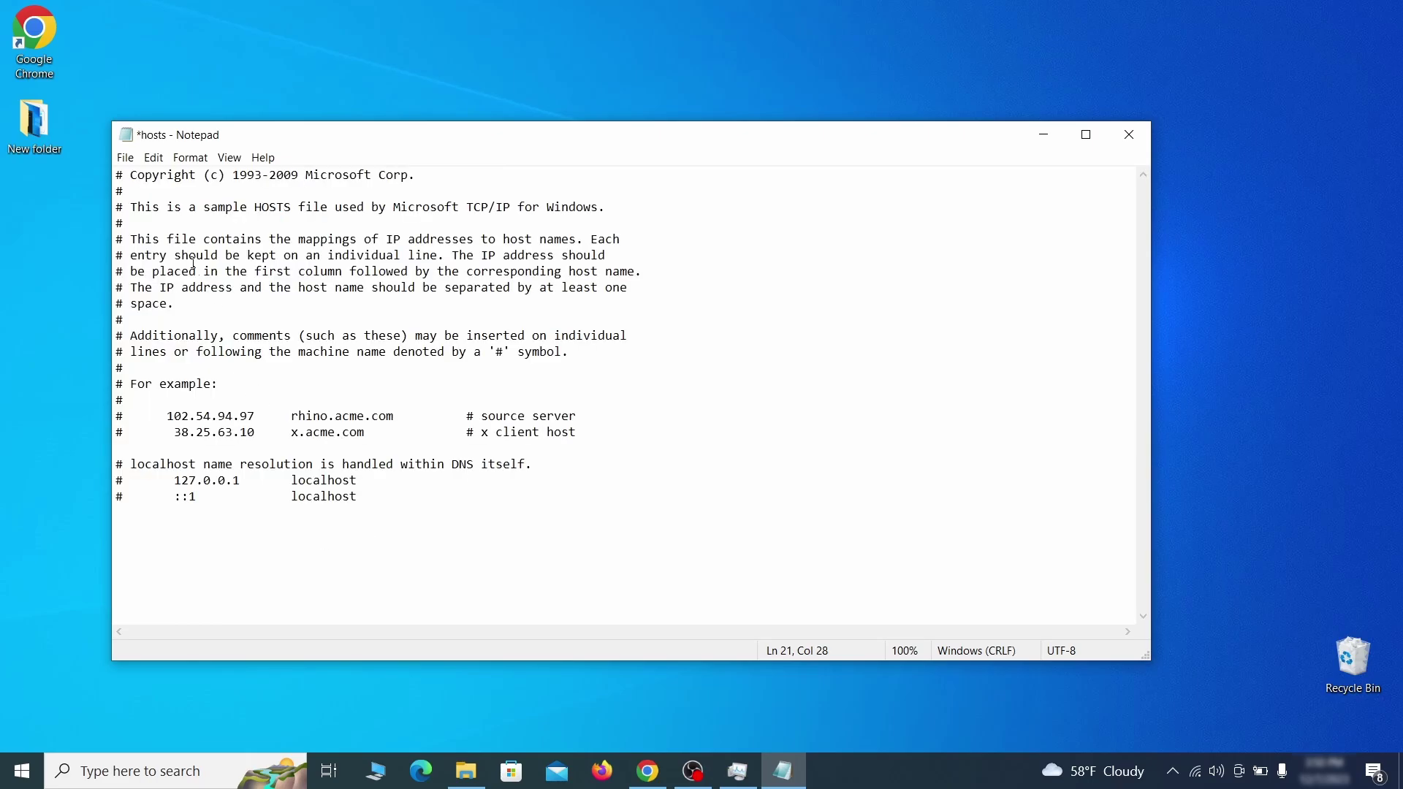
- Save the edited hosts file and close Notepad
click(126, 157)
click(181, 228)
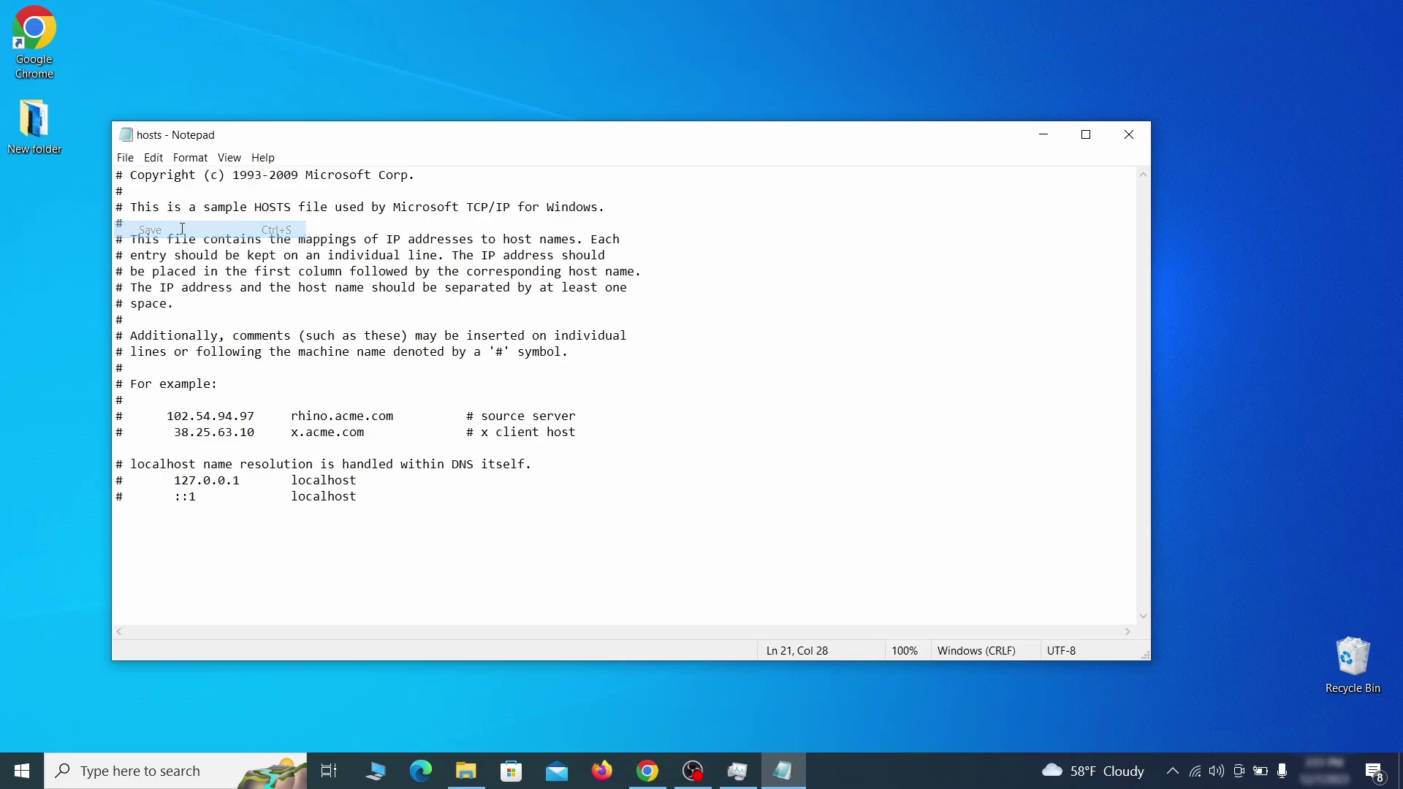
click(1141, 134)
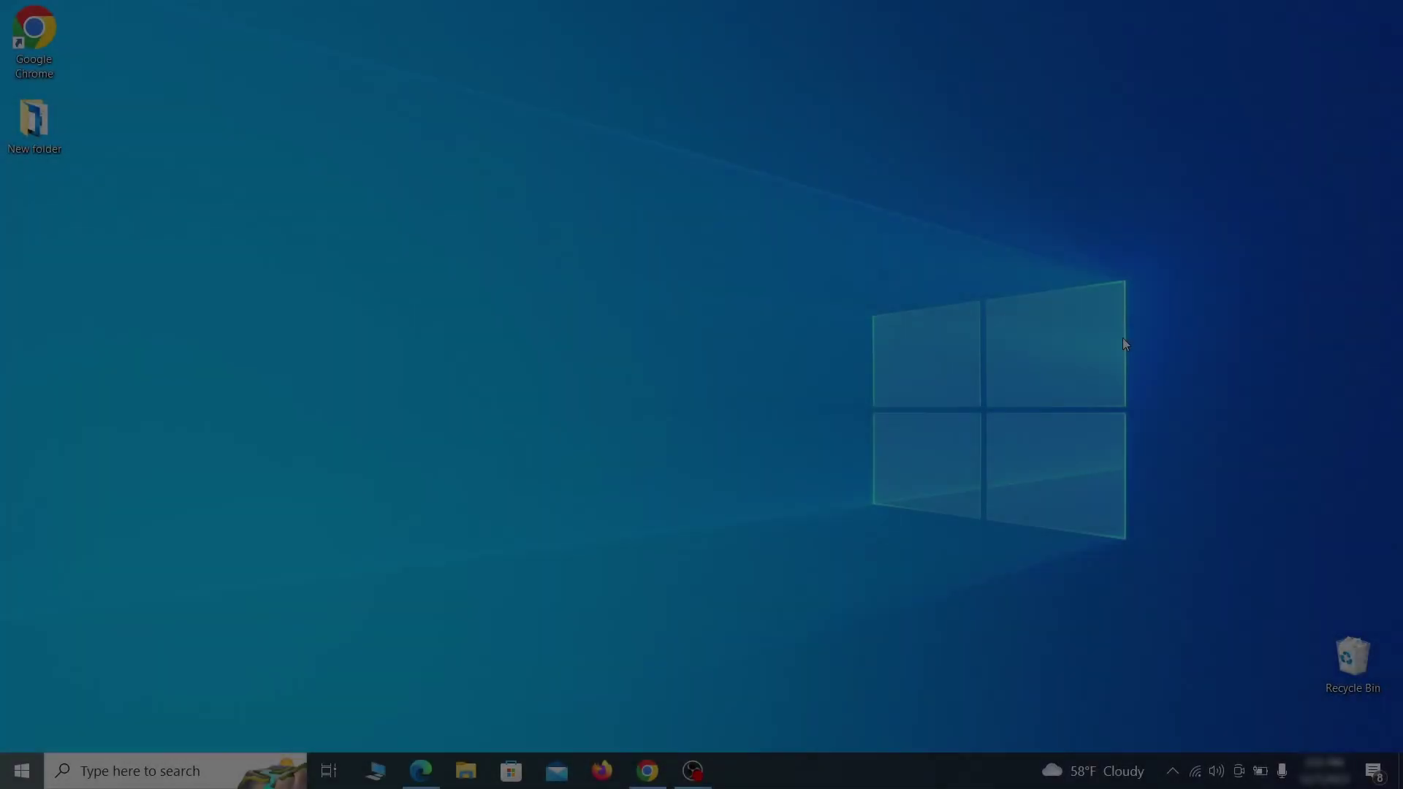
- Open the Windows Startup Apps settings and turn off the Example Malware App entry
key(super)
text(startup)
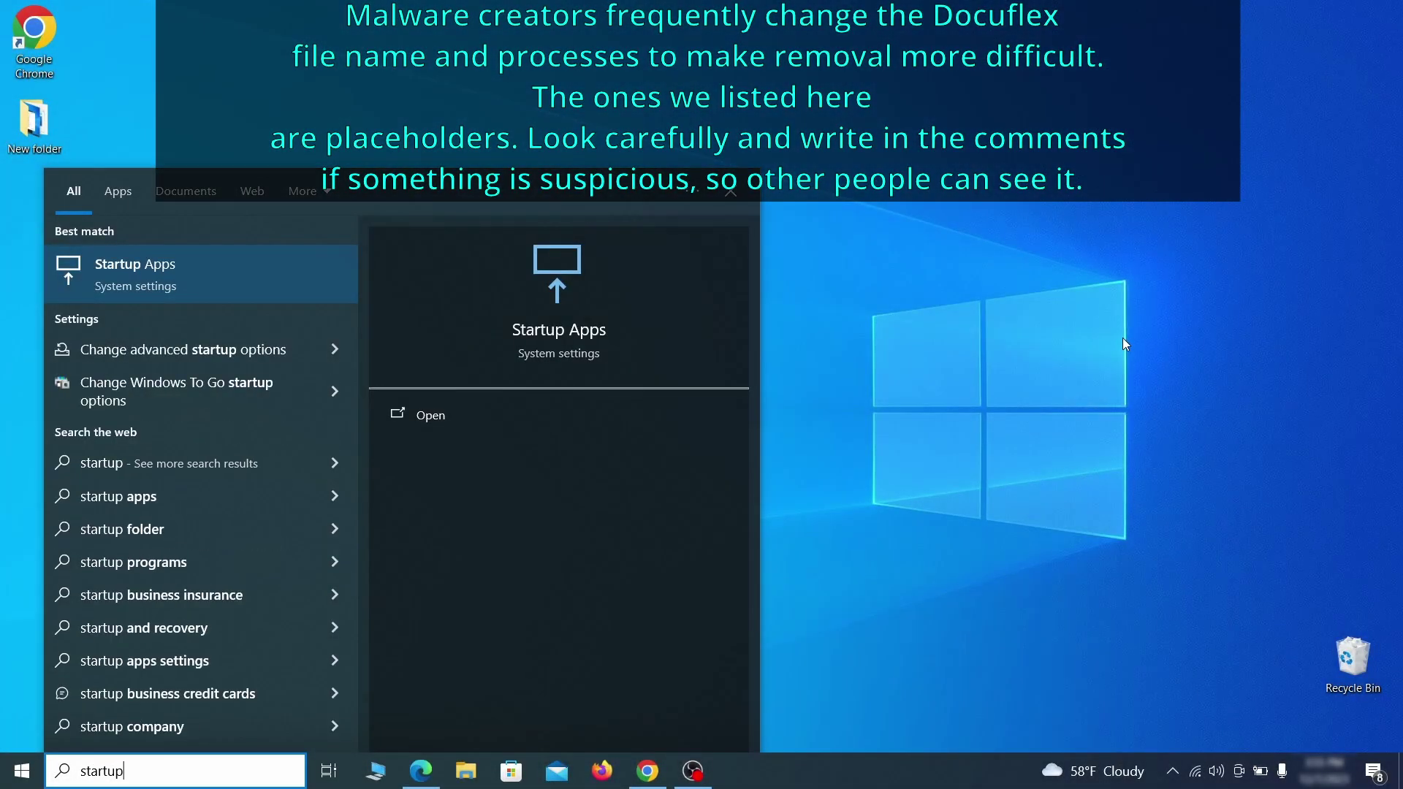
text( apps)
key(Return)
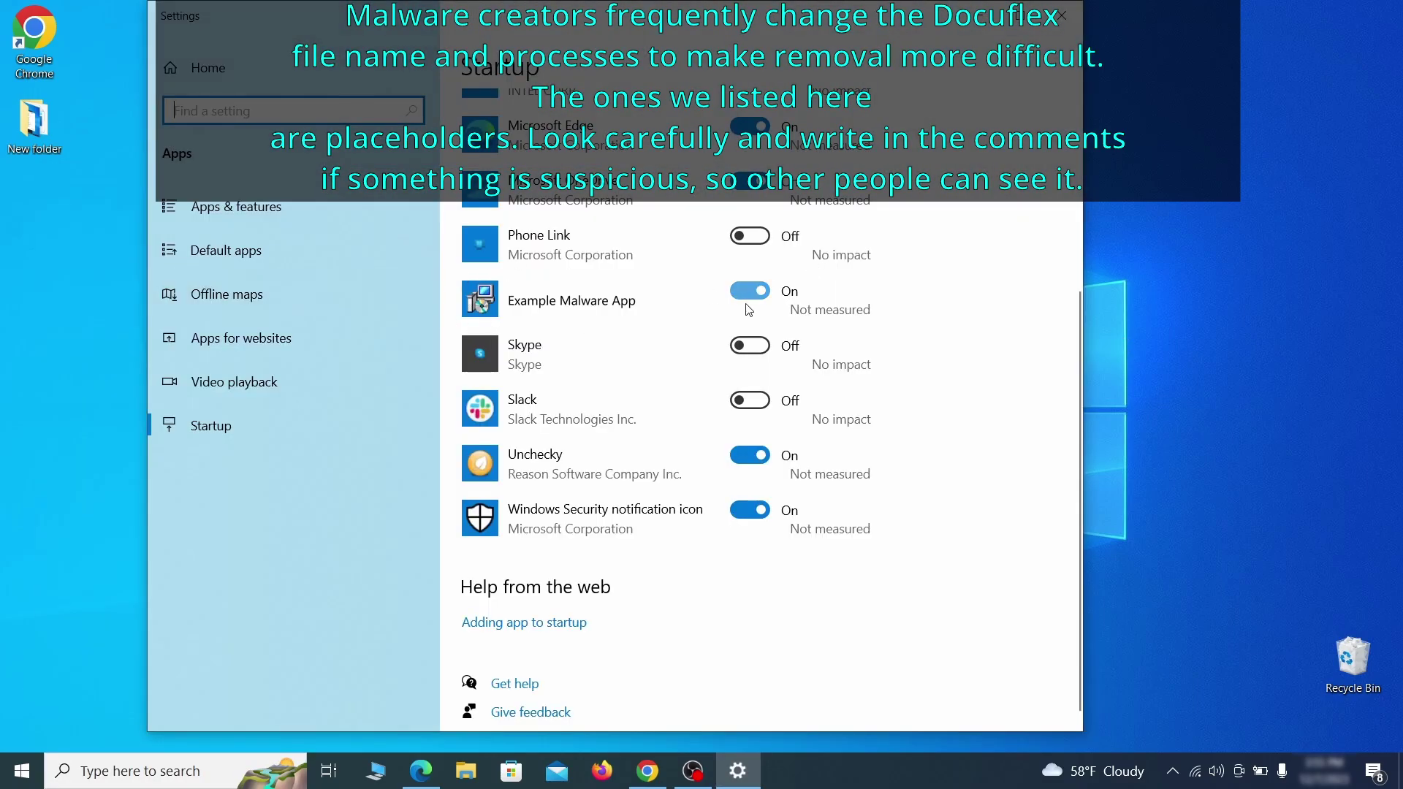
click(750, 293)
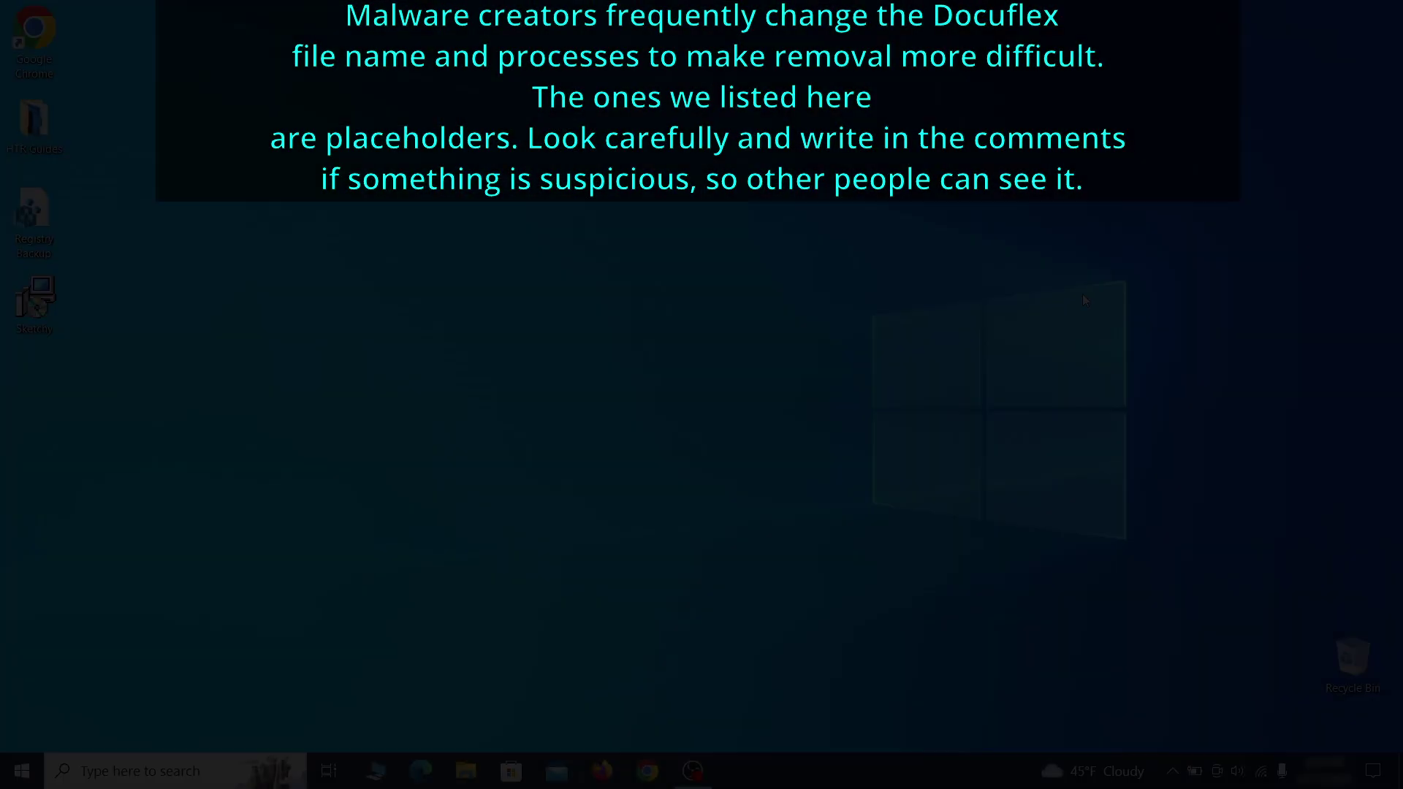
- Open Task Scheduler and display the tasks in the Task Scheduler Library
key(super)
text(task scheduler)
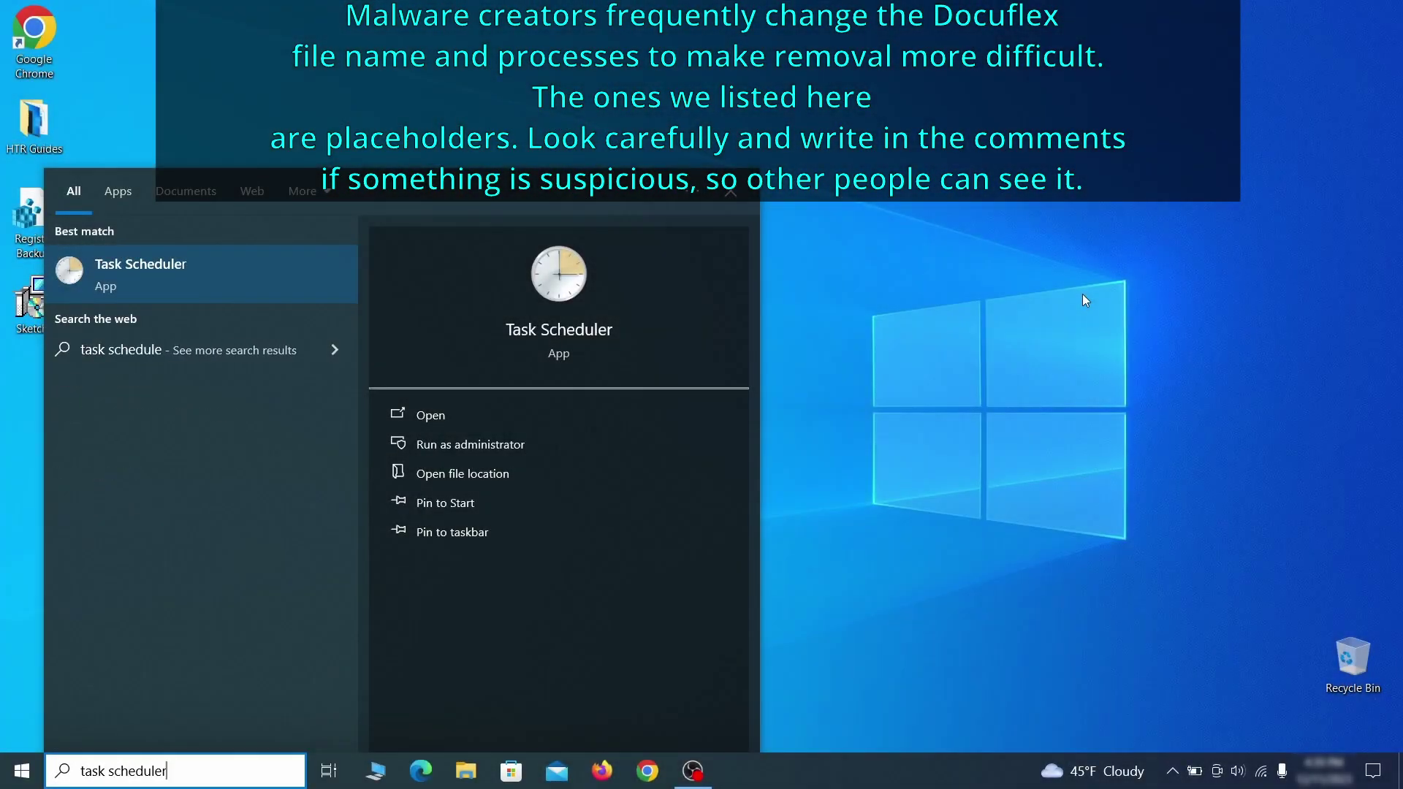
key(Return)
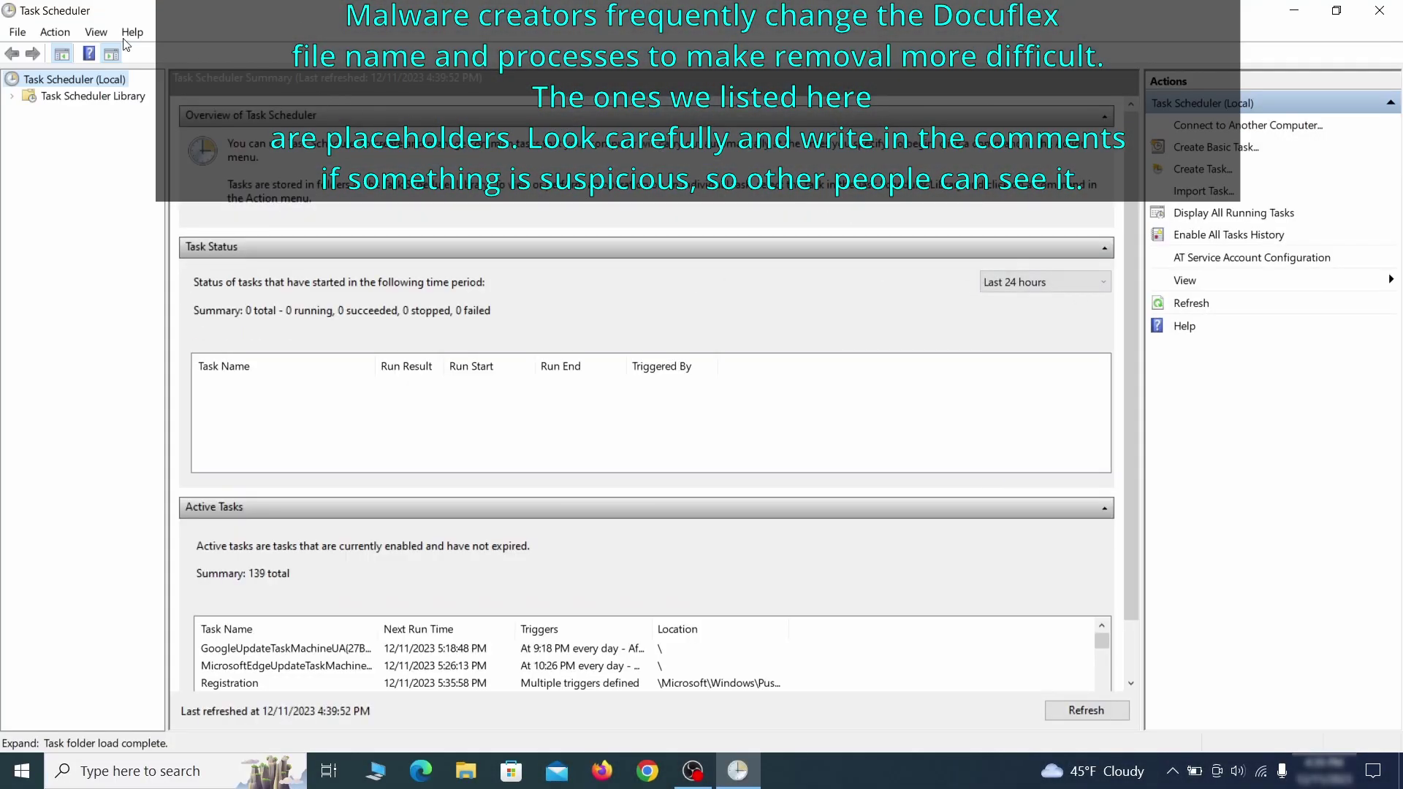
click(124, 97)
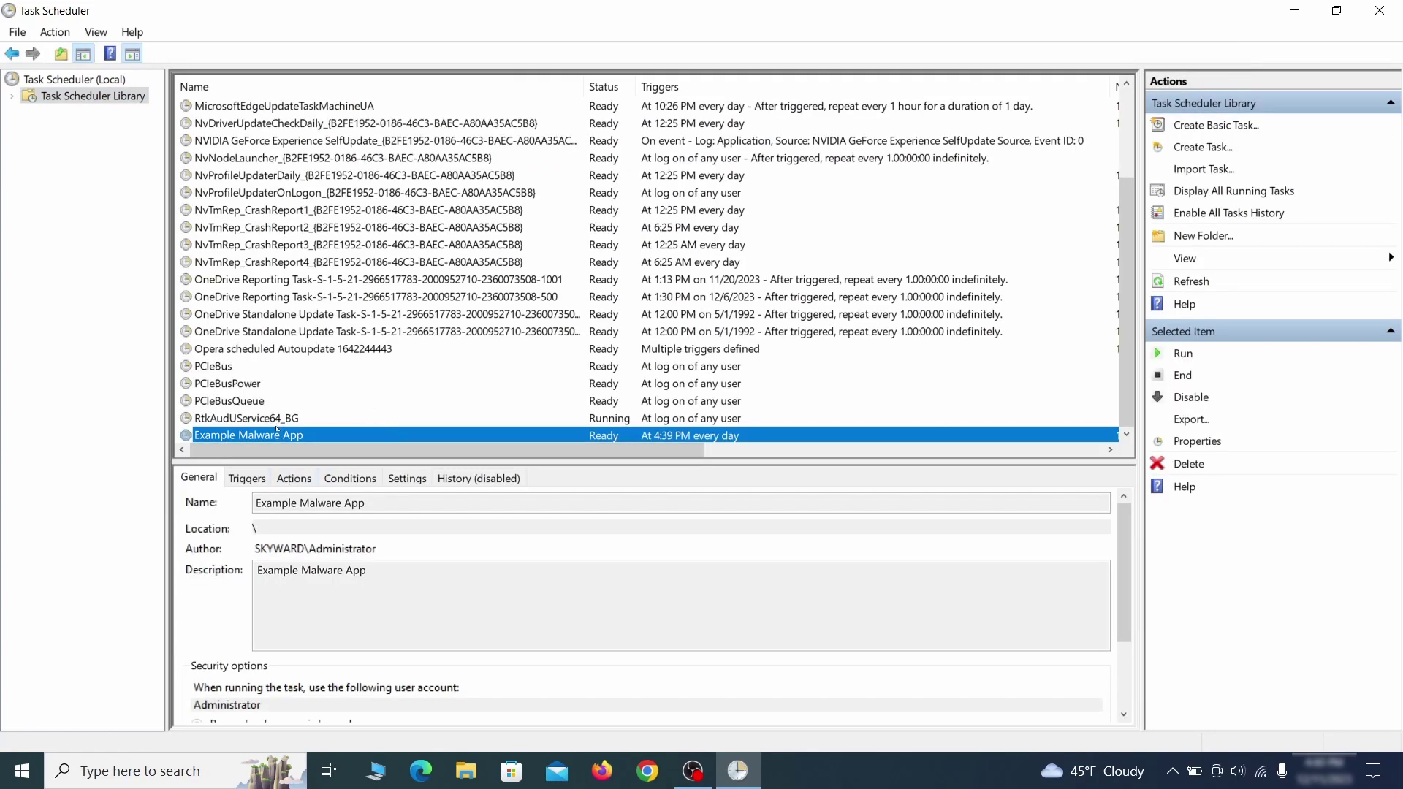
- Examine the triggers and actions in the Example Malware App task's properties and close them without changes
right_click(401, 437)
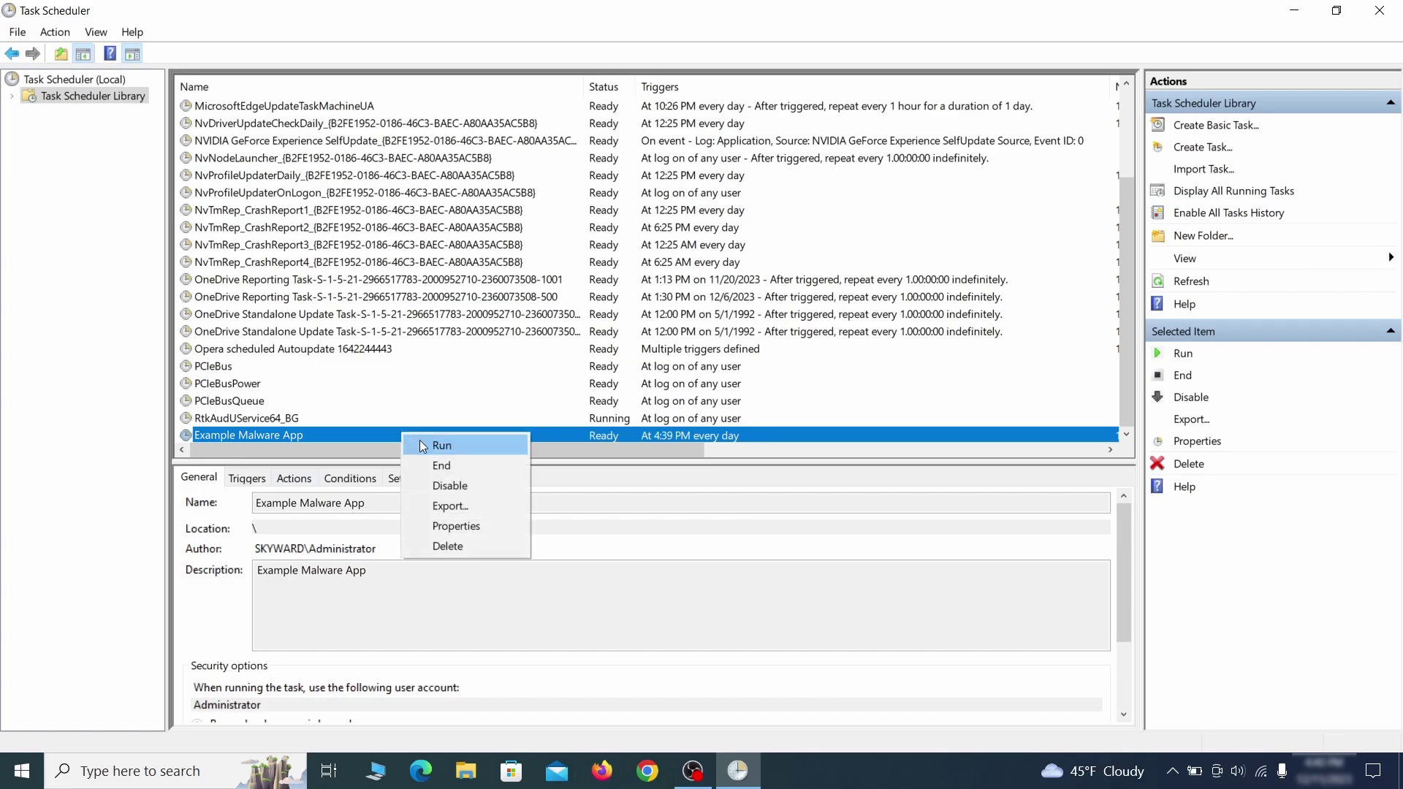
click(461, 529)
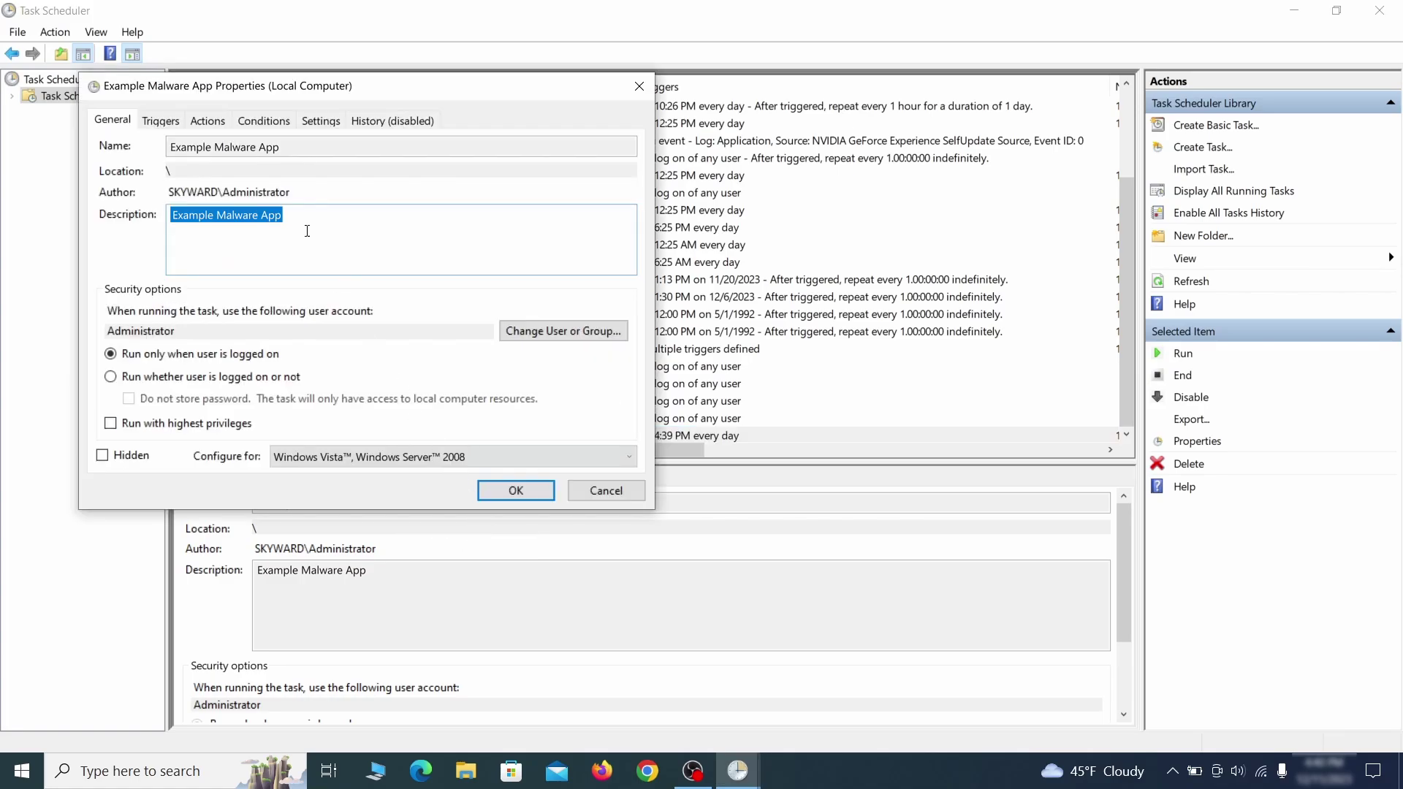
click(162, 120)
click(216, 122)
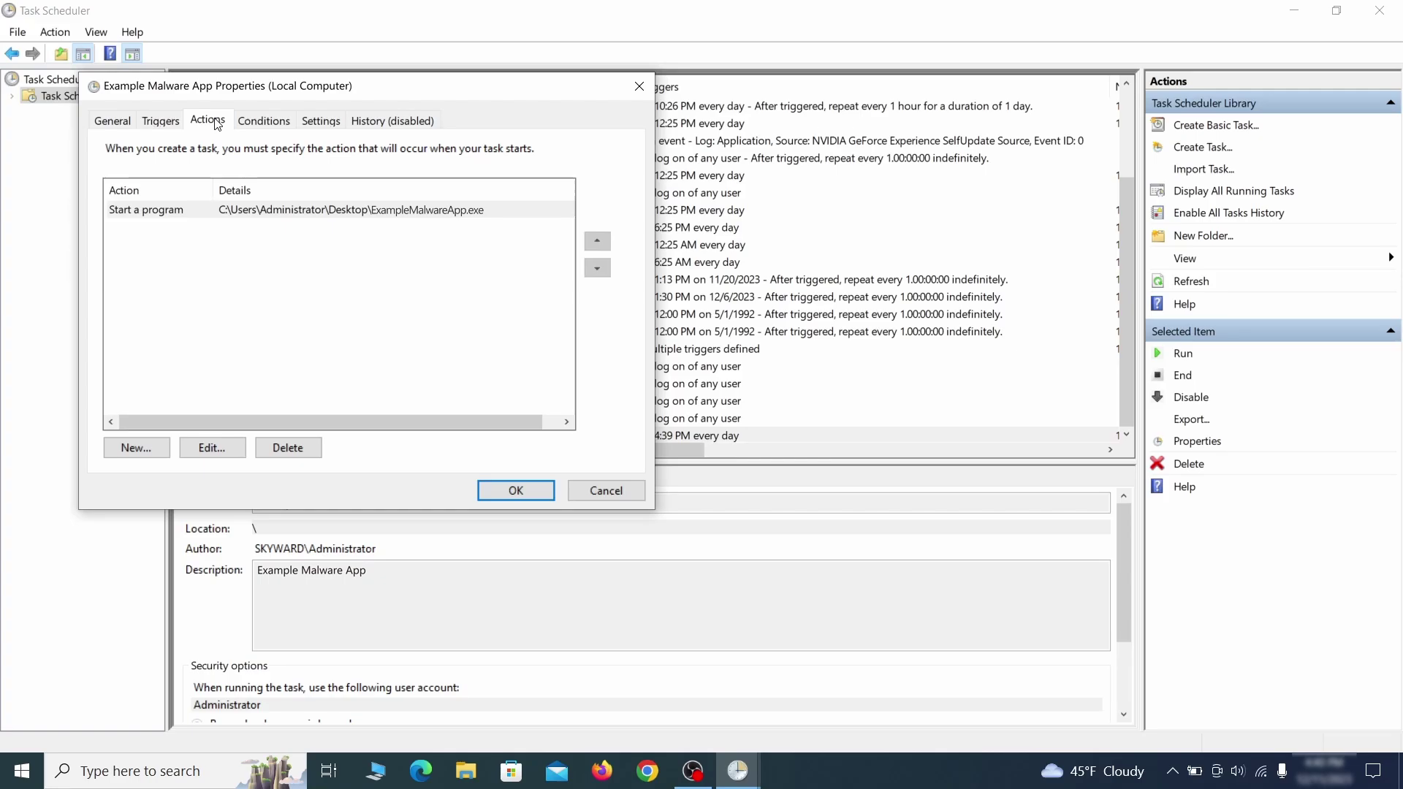
key(Escape)
- Delete the Example Malware App task from the Task Scheduler Library and confirm the deletion
right_click(450, 434)
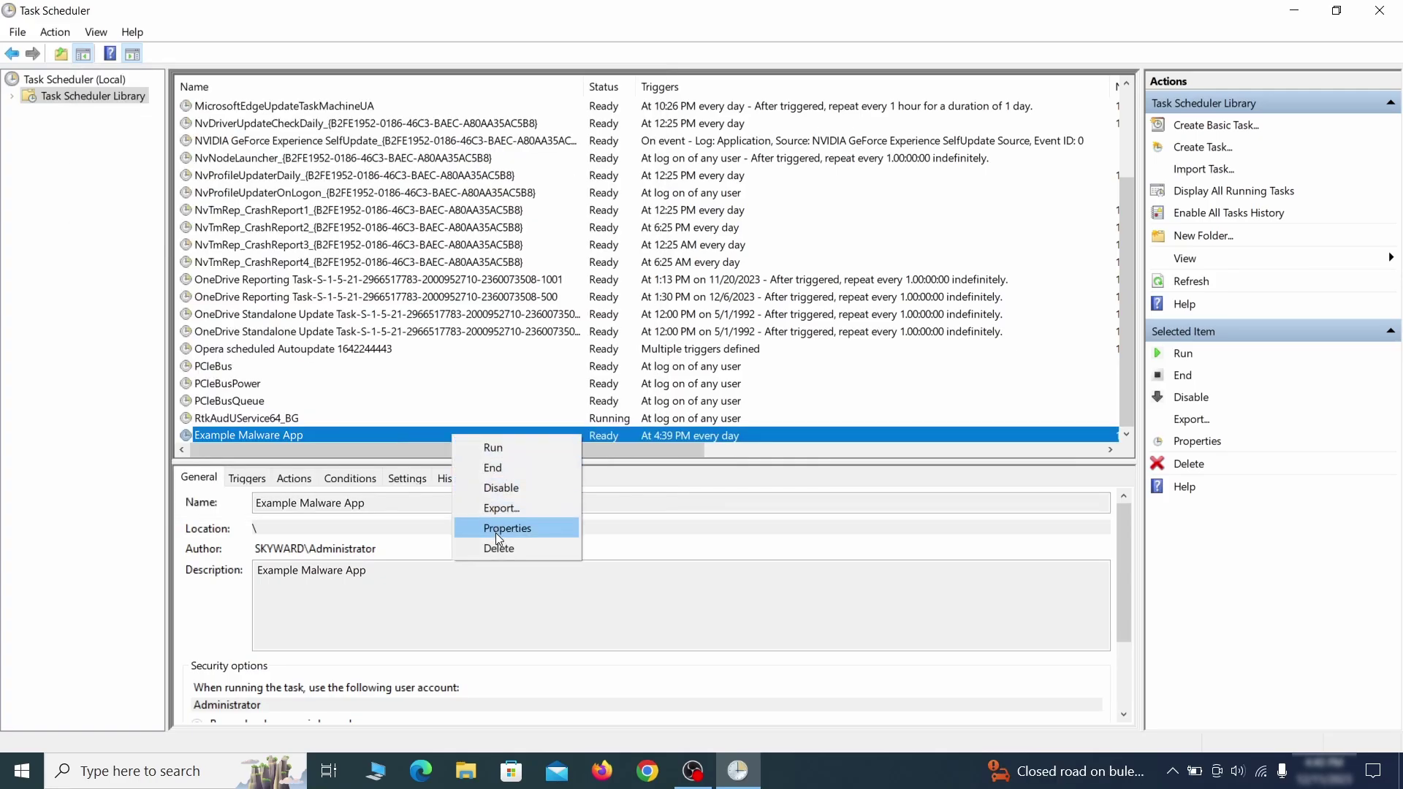
click(497, 548)
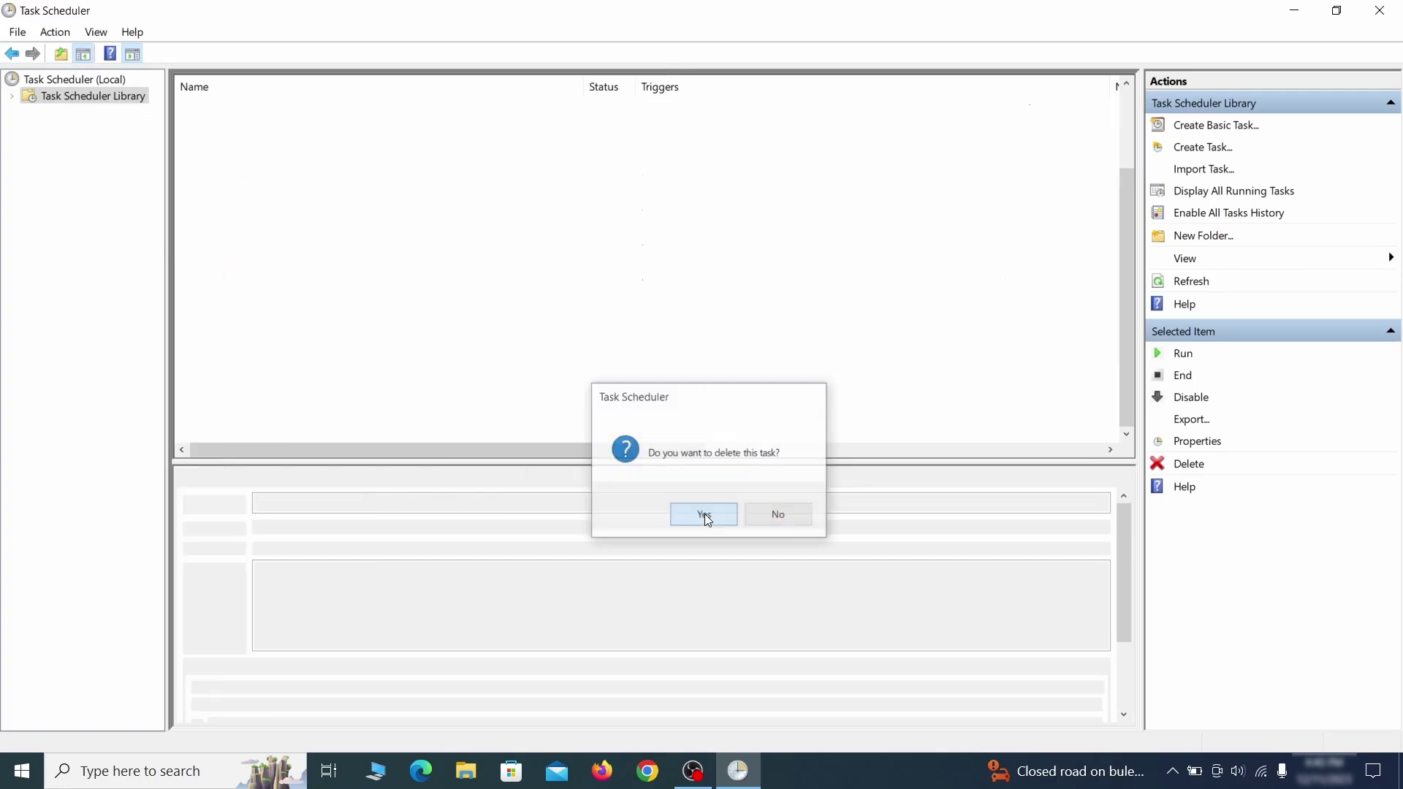
click(704, 514)
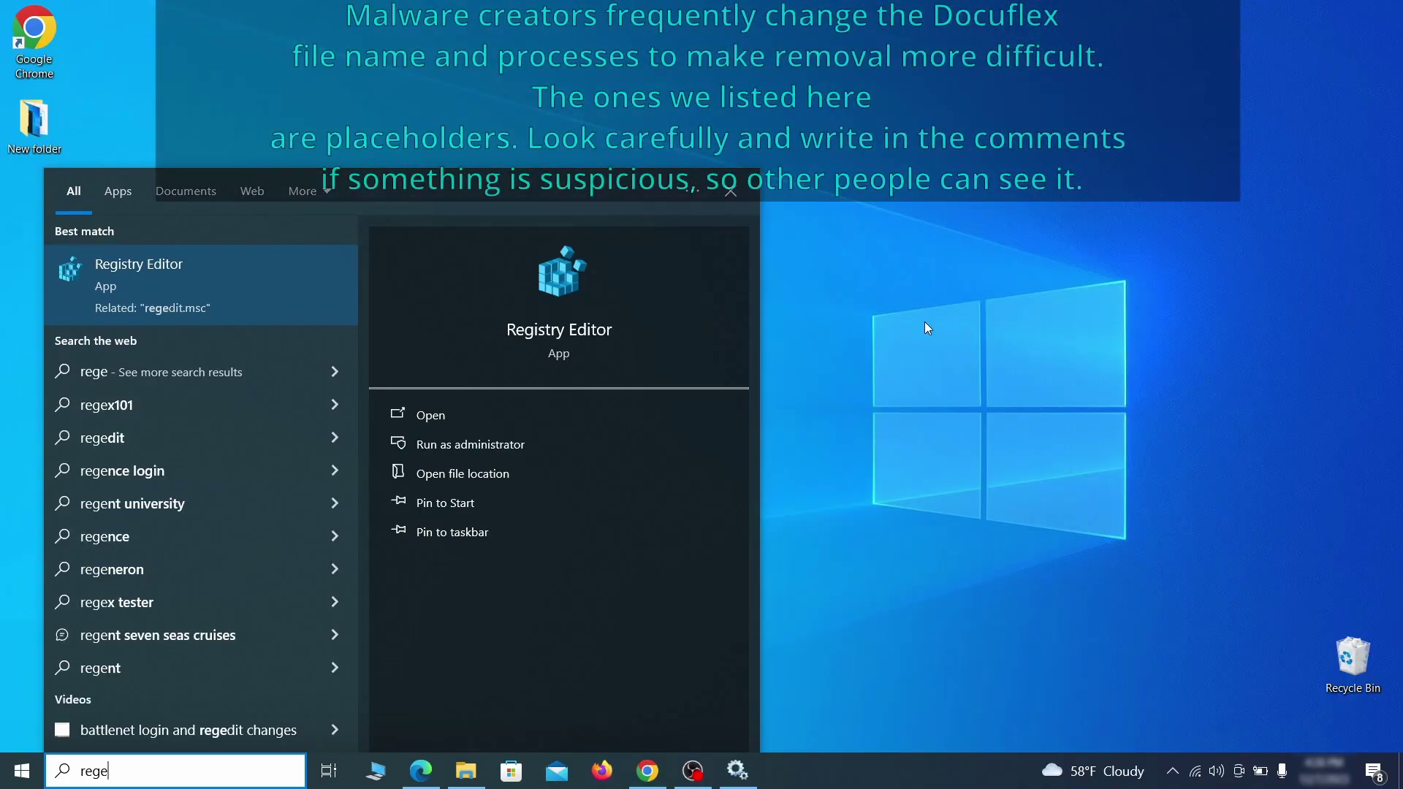
- Search Windows for regedit and run Registry Editor as administrator
text(di)
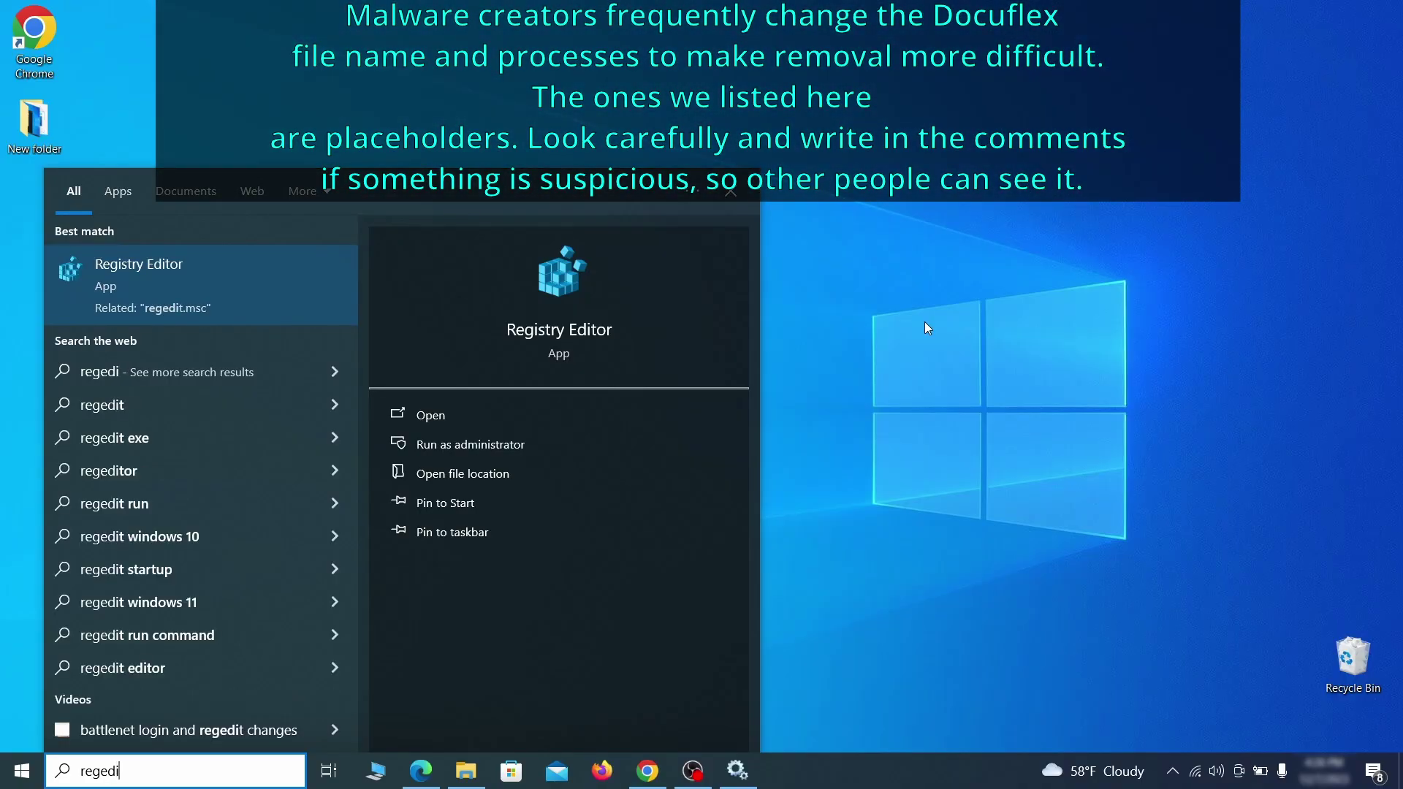
text(t)
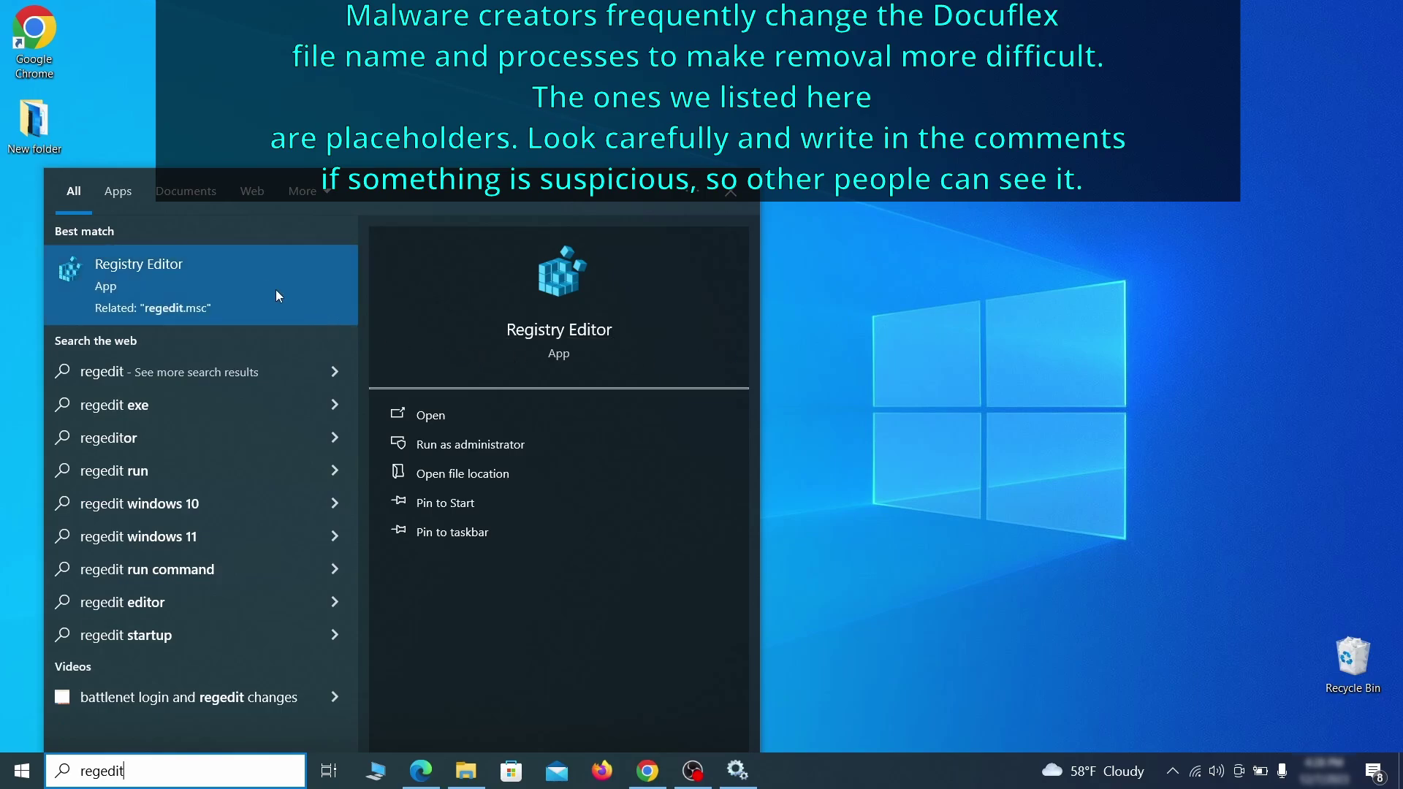
right_click(261, 278)
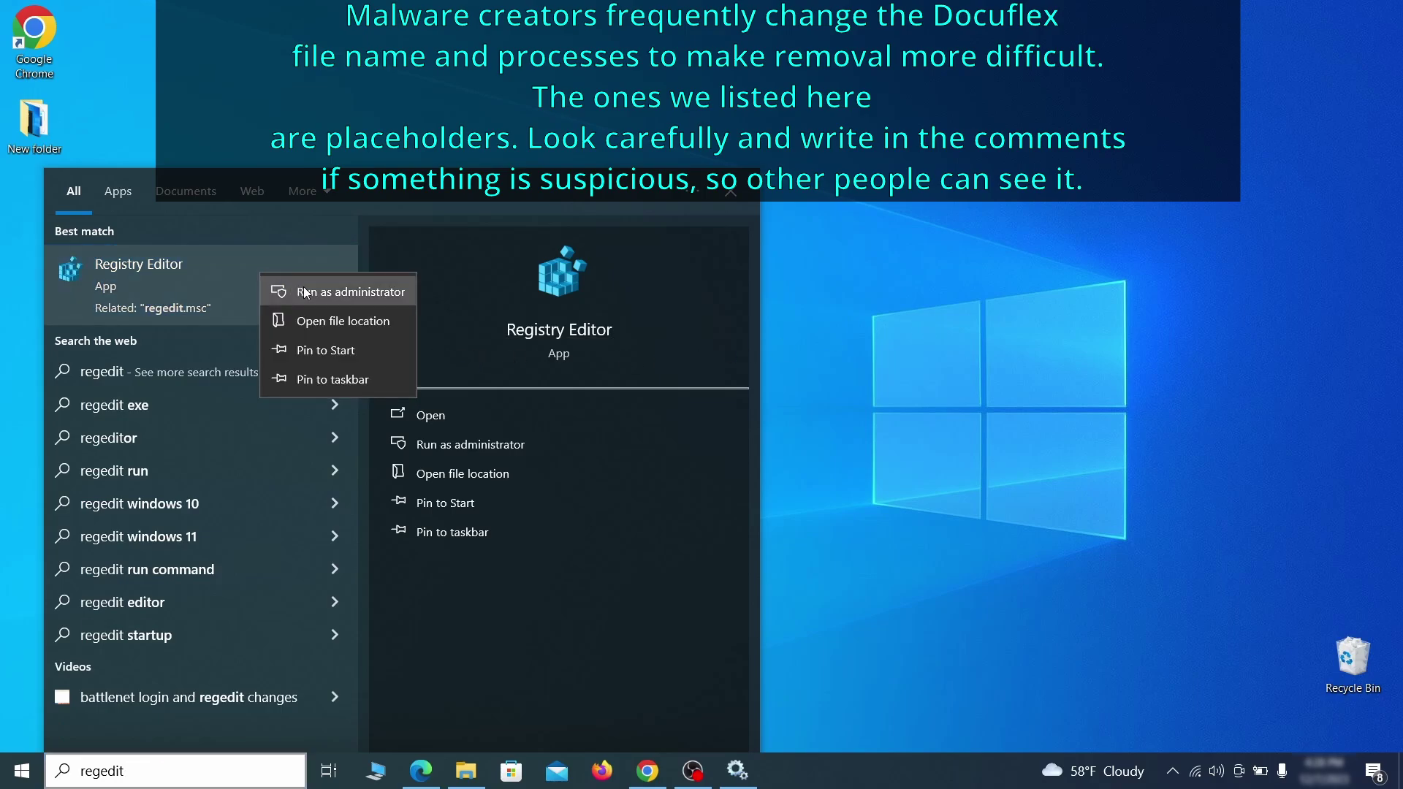
click(365, 291)
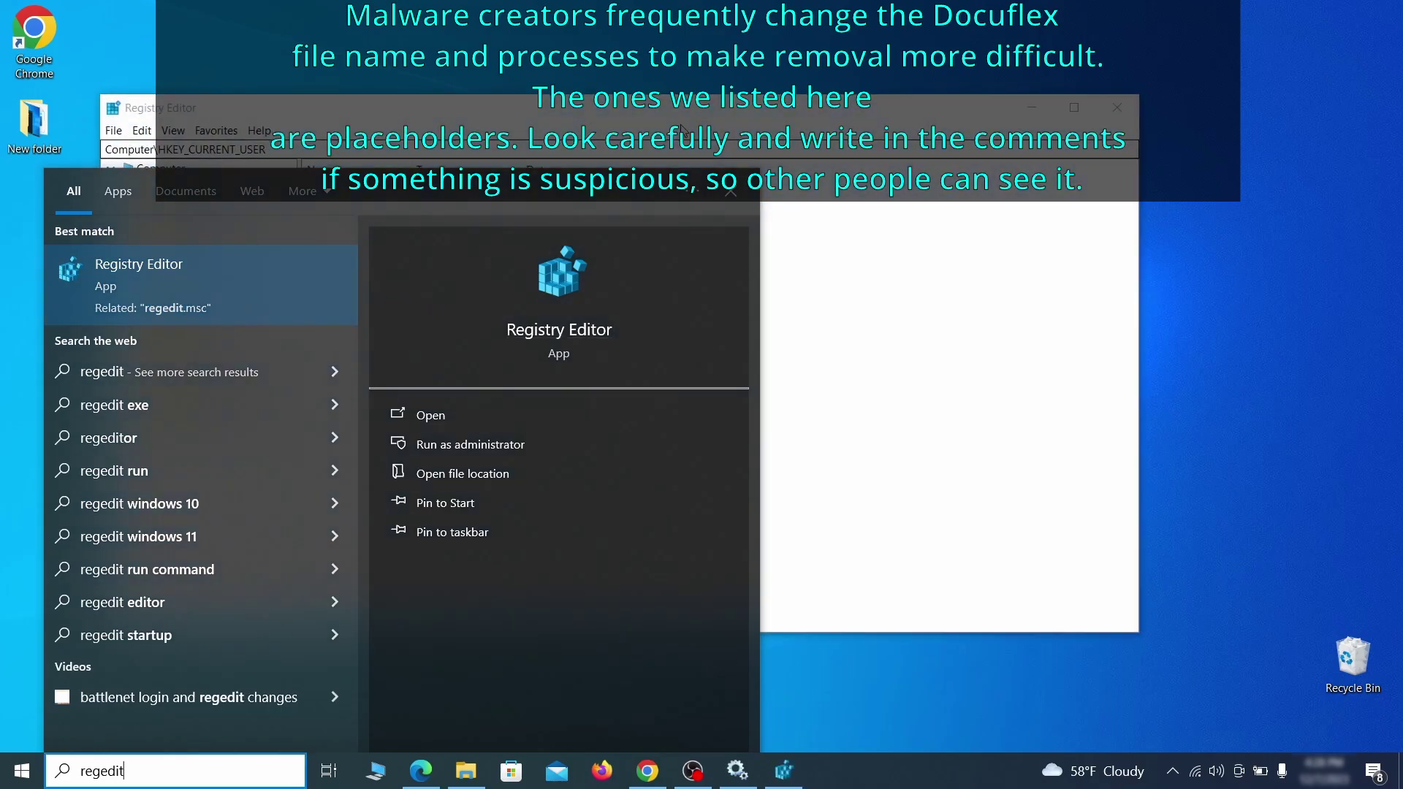
key(Return)
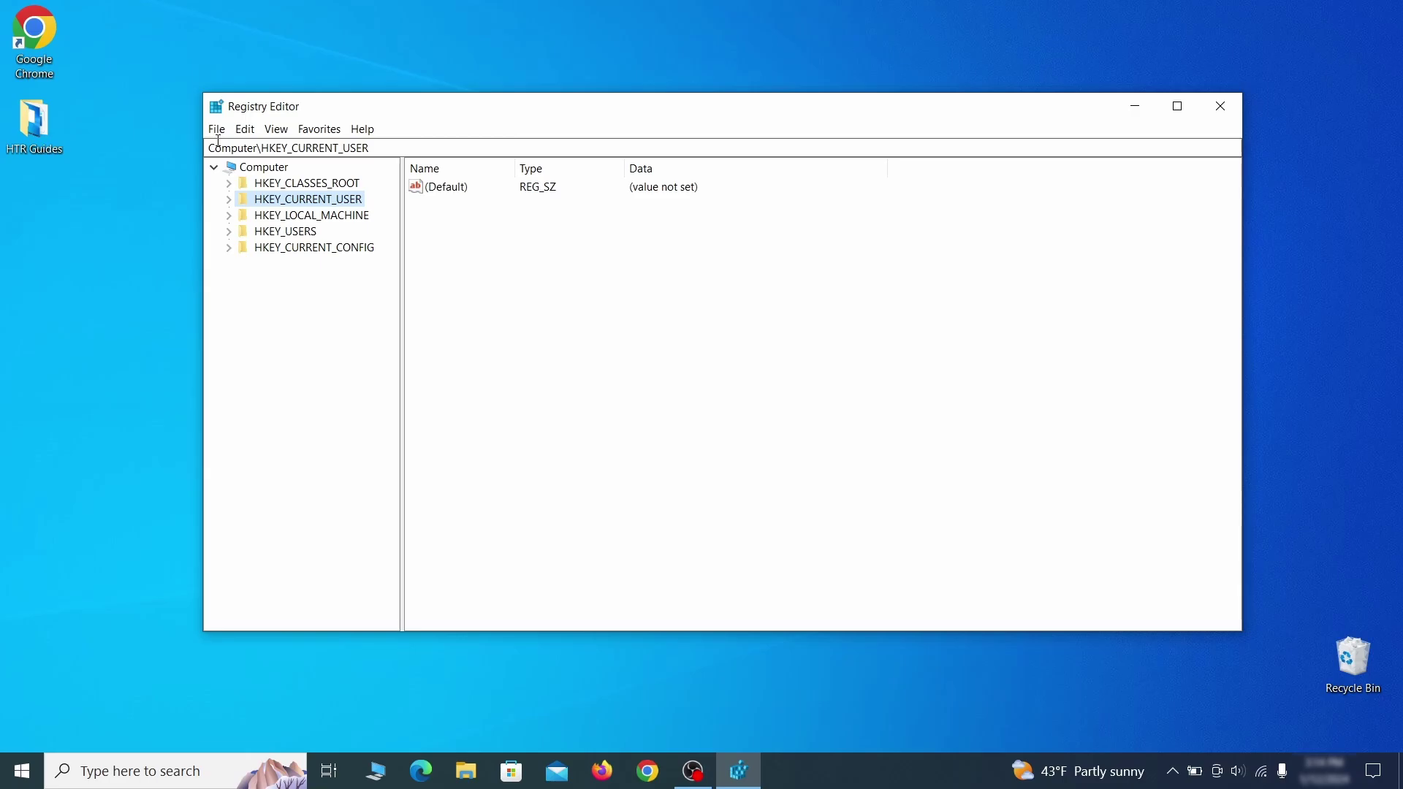
- Export the HKEY_CURRENT_USER branch to the desktop as a registration file named Registry Backup 1
click(217, 130)
click(336, 170)
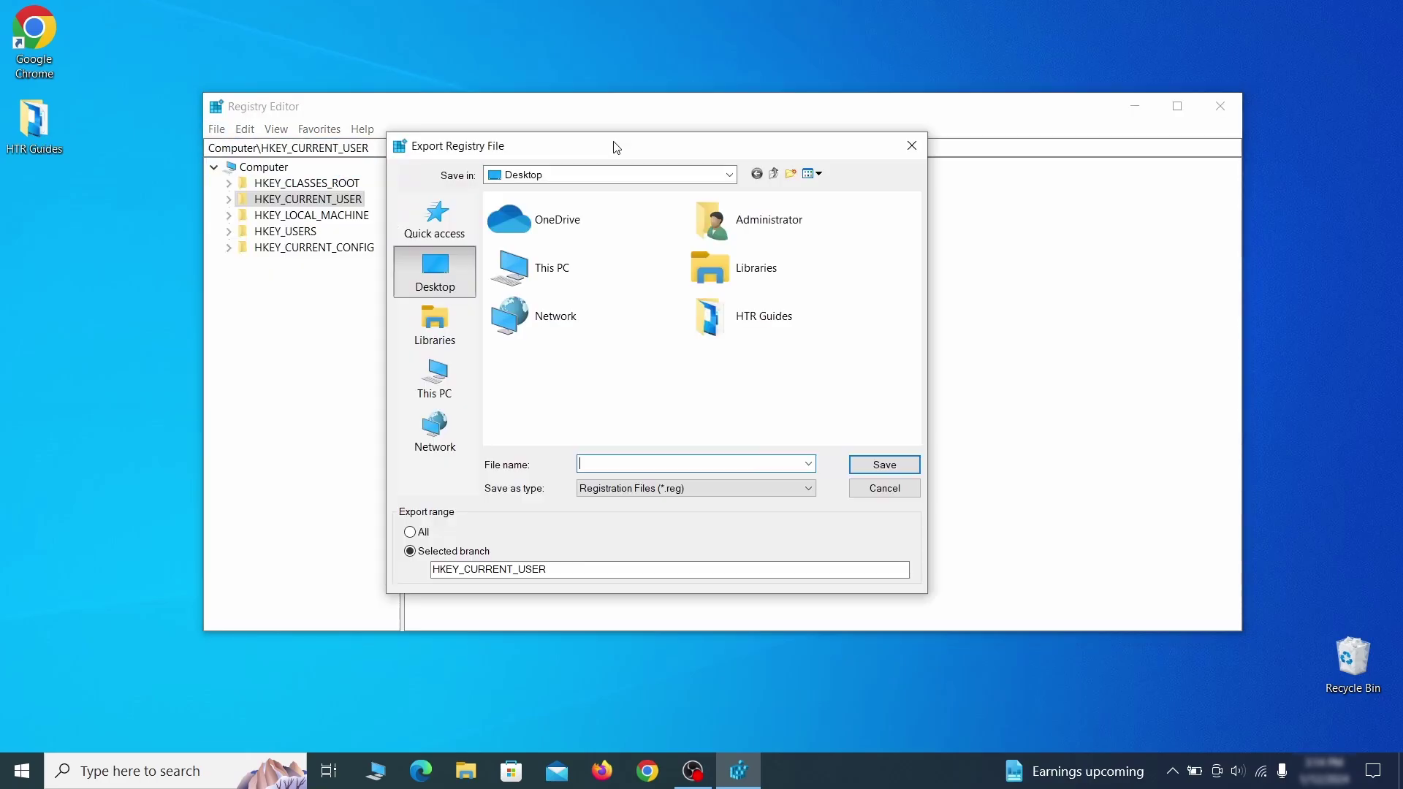
text(Registry Backup 1)
key(Return)
- Start a registry import and choose the Registry Backup 1 file on the desktop
click(217, 129)
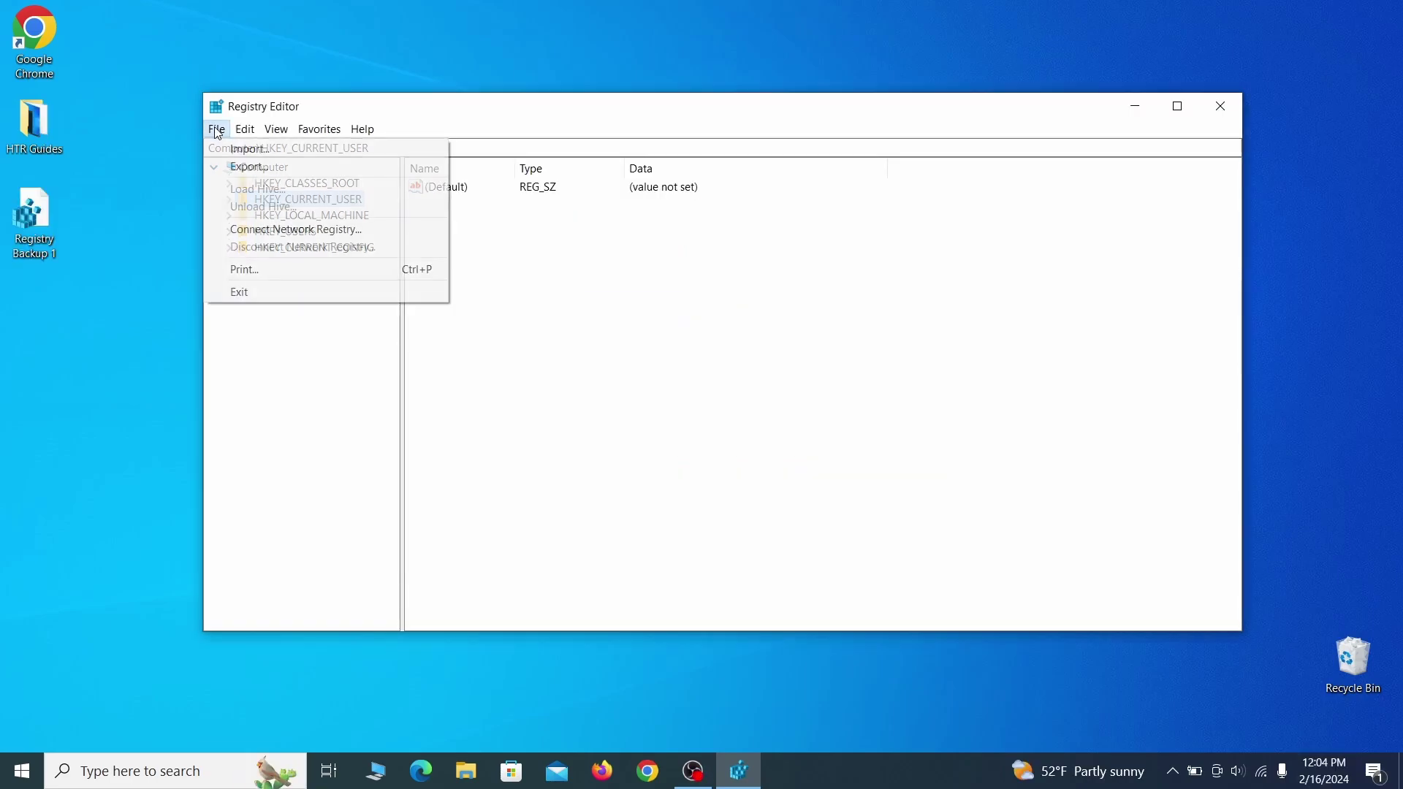
click(304, 151)
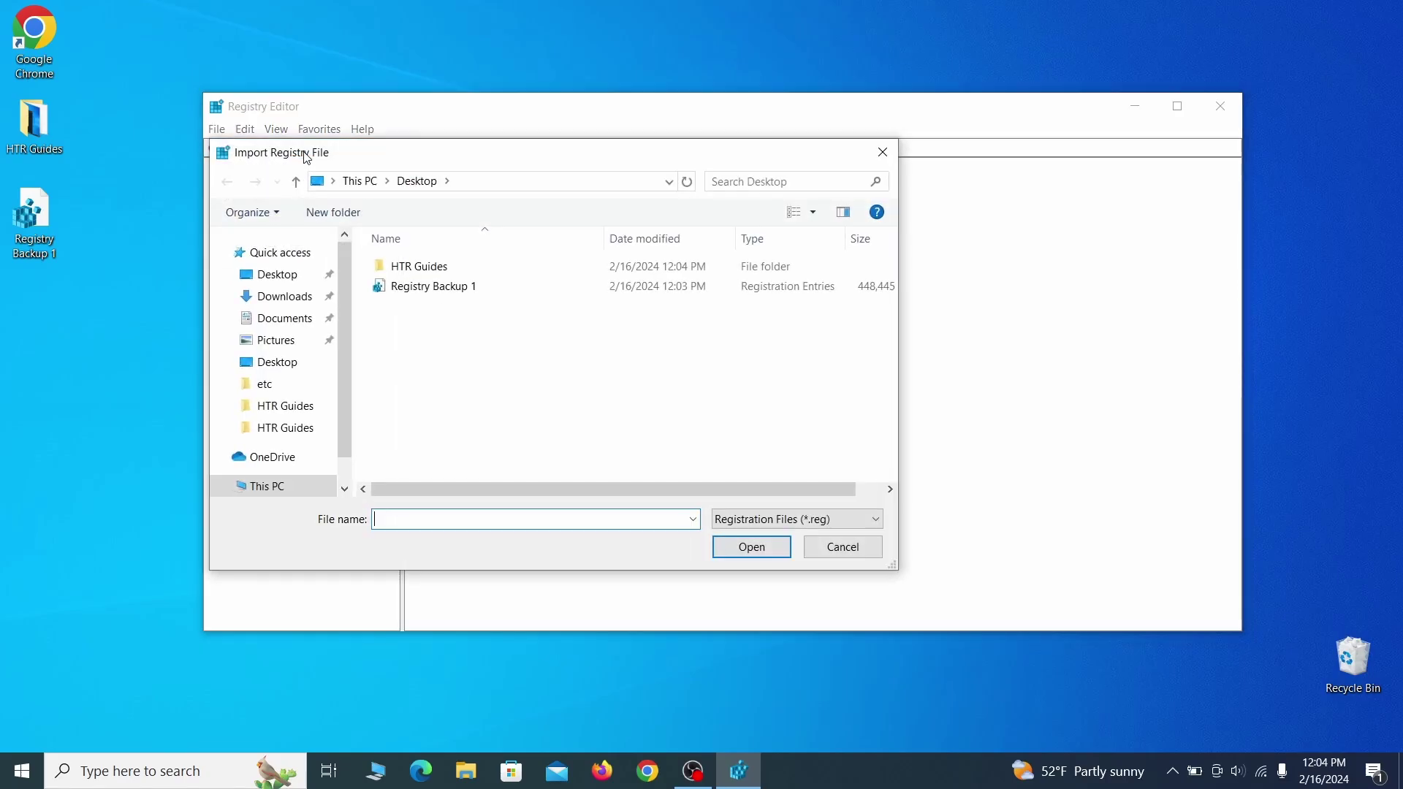
click(485, 291)
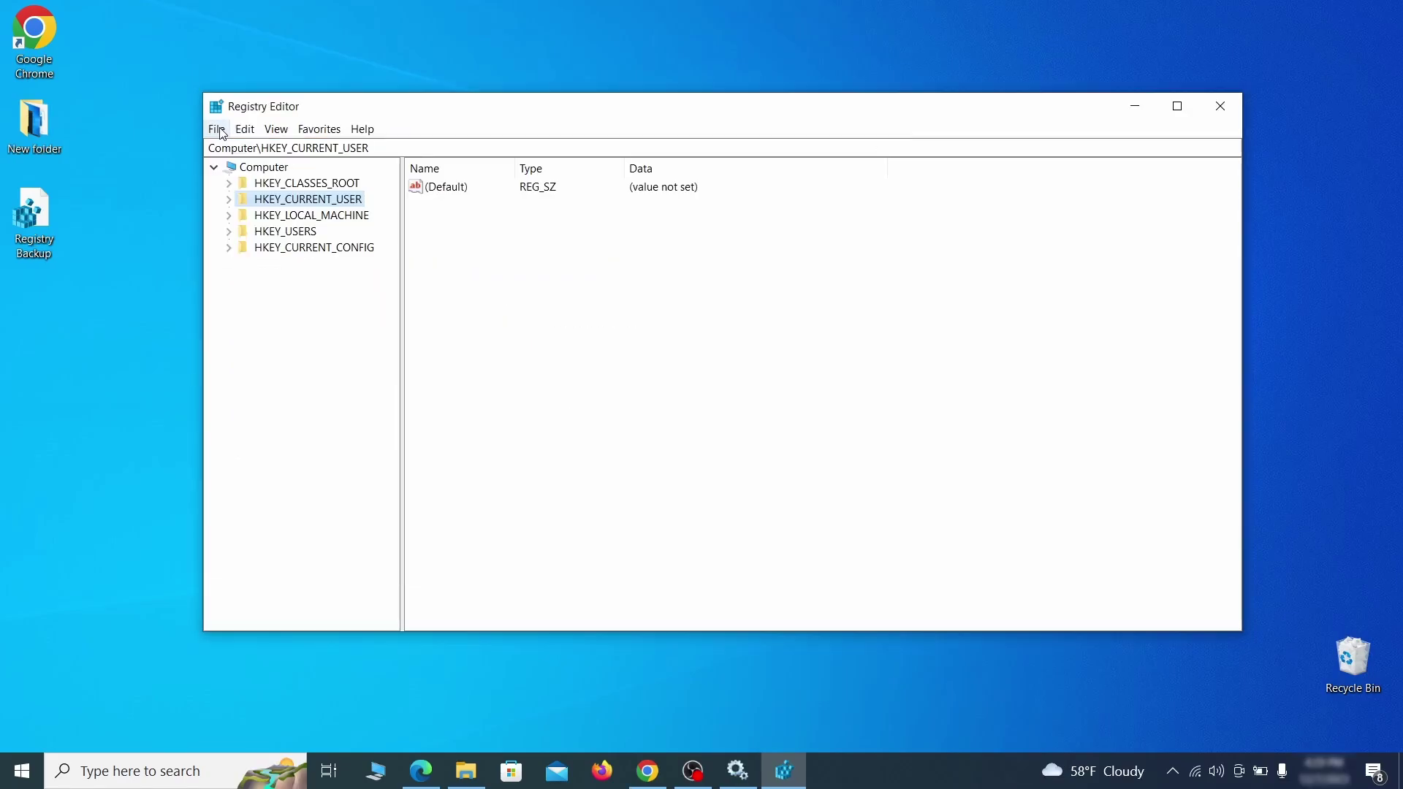
- Search the registry for "Example Malware App" and bring up the available actions for its Reopen subkey
click(220, 131)
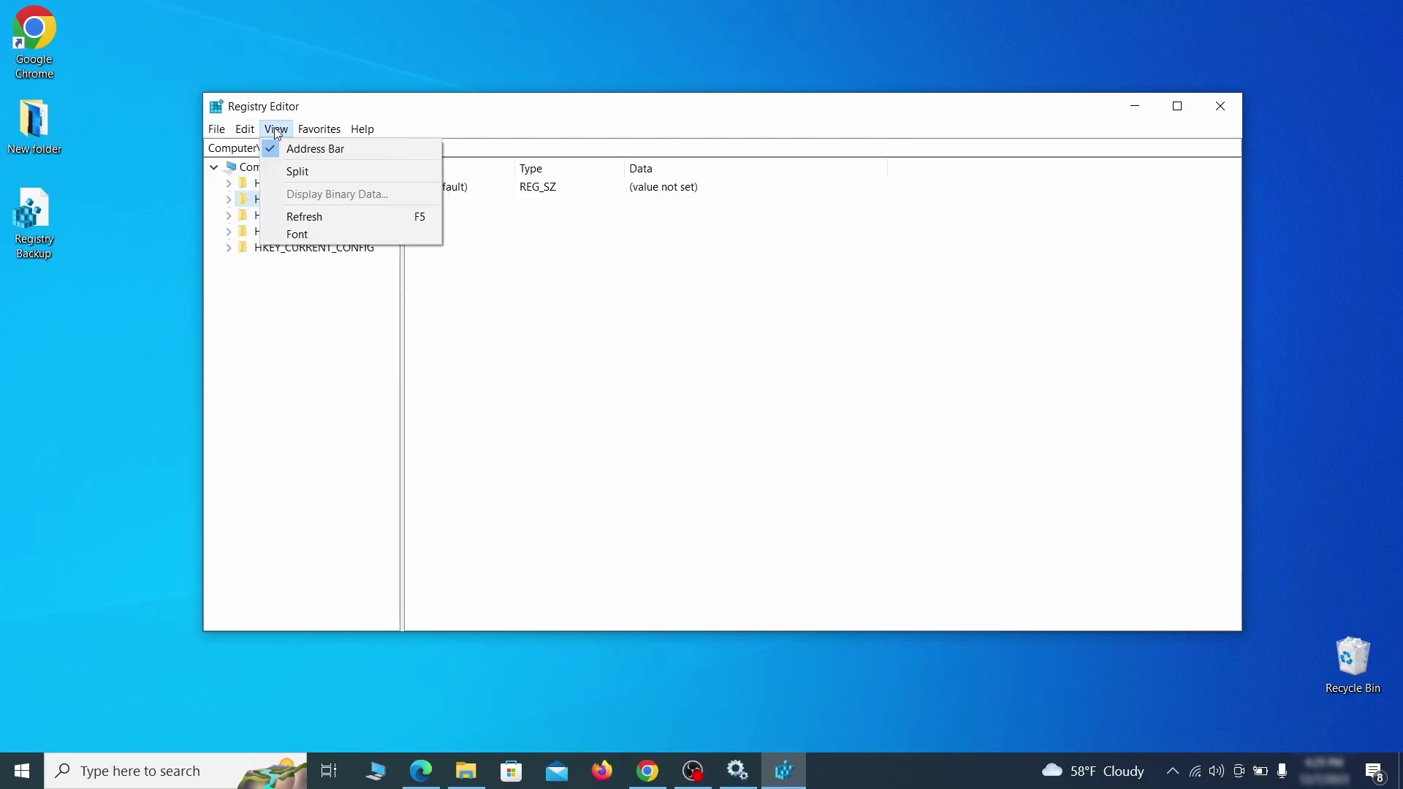
mouse_move(249, 132)
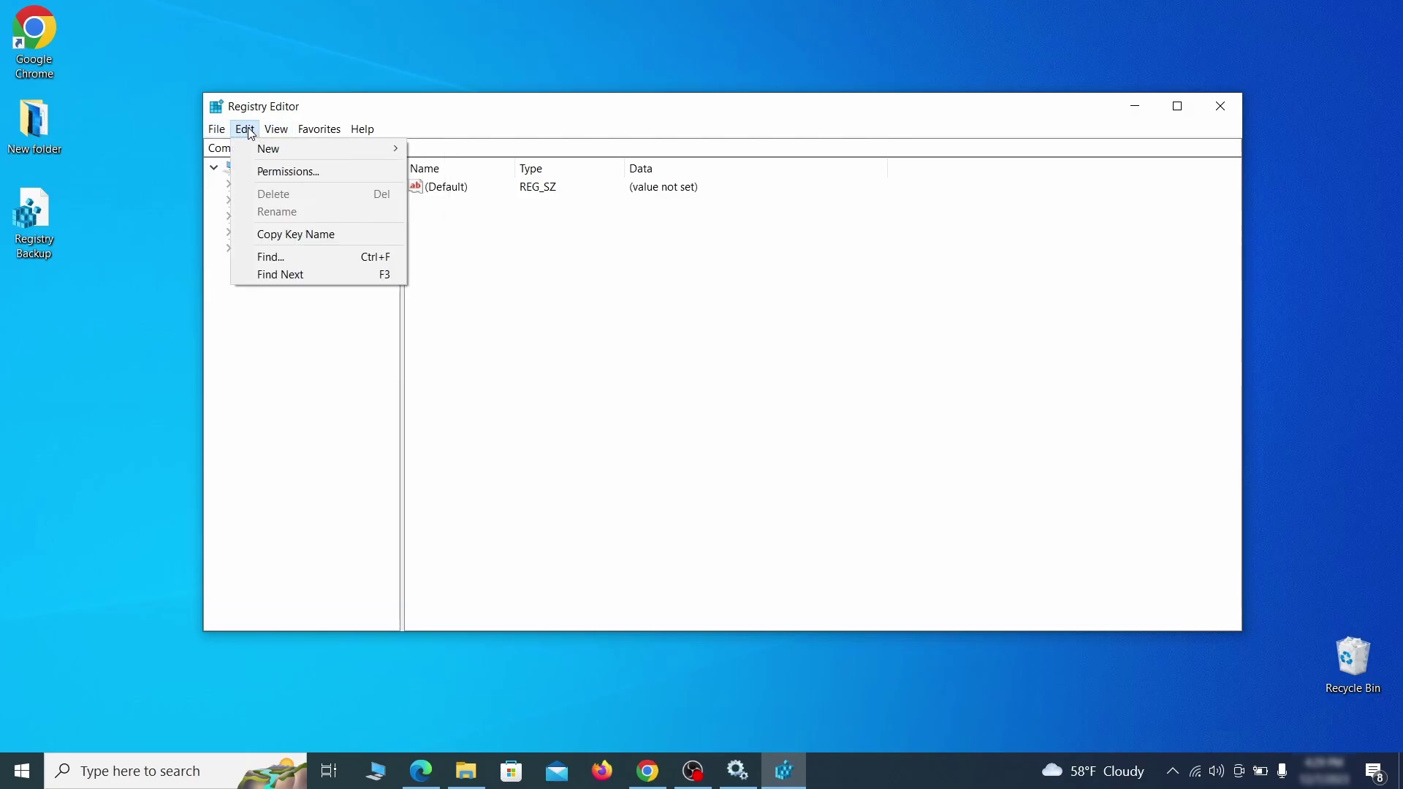
click(301, 256)
text(Examp)
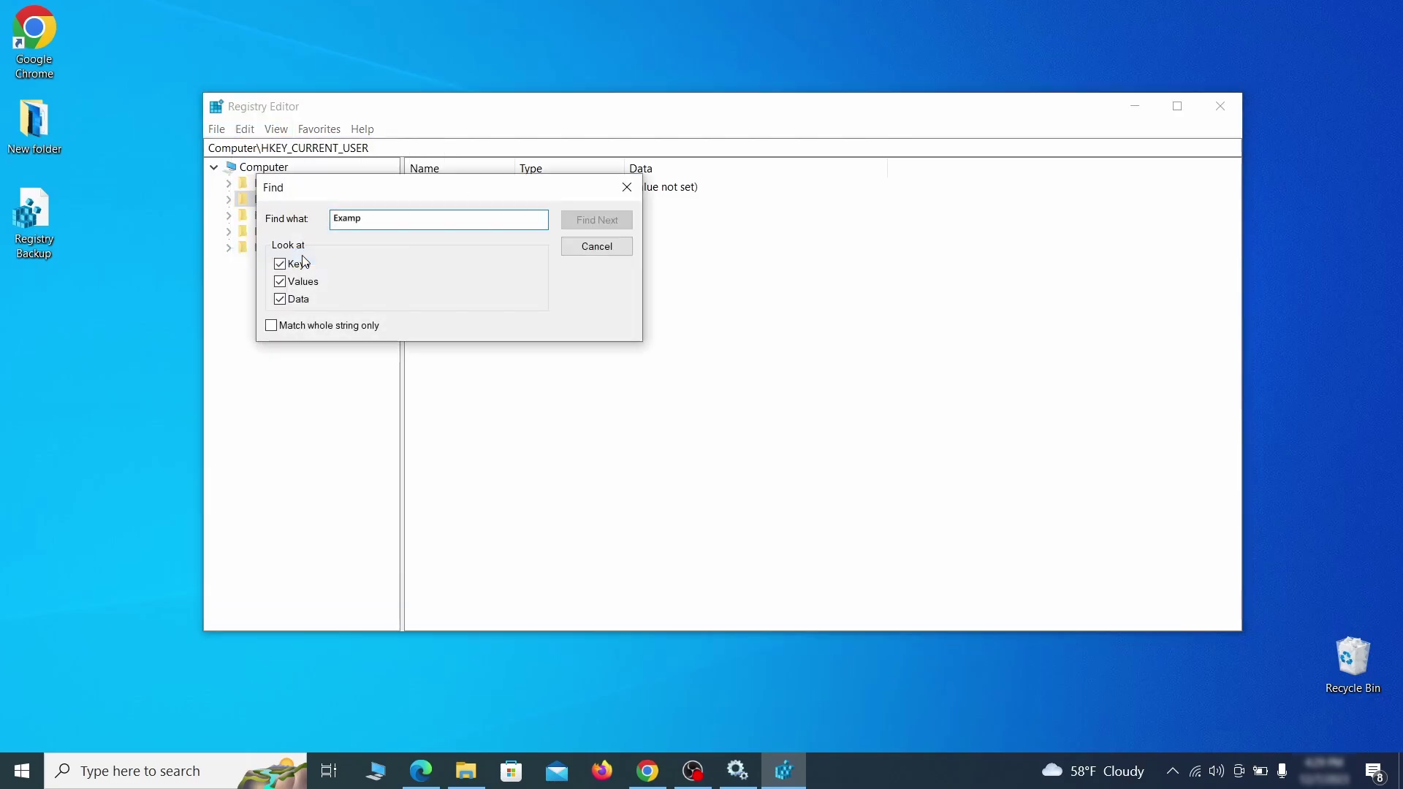
text(le Malware App)
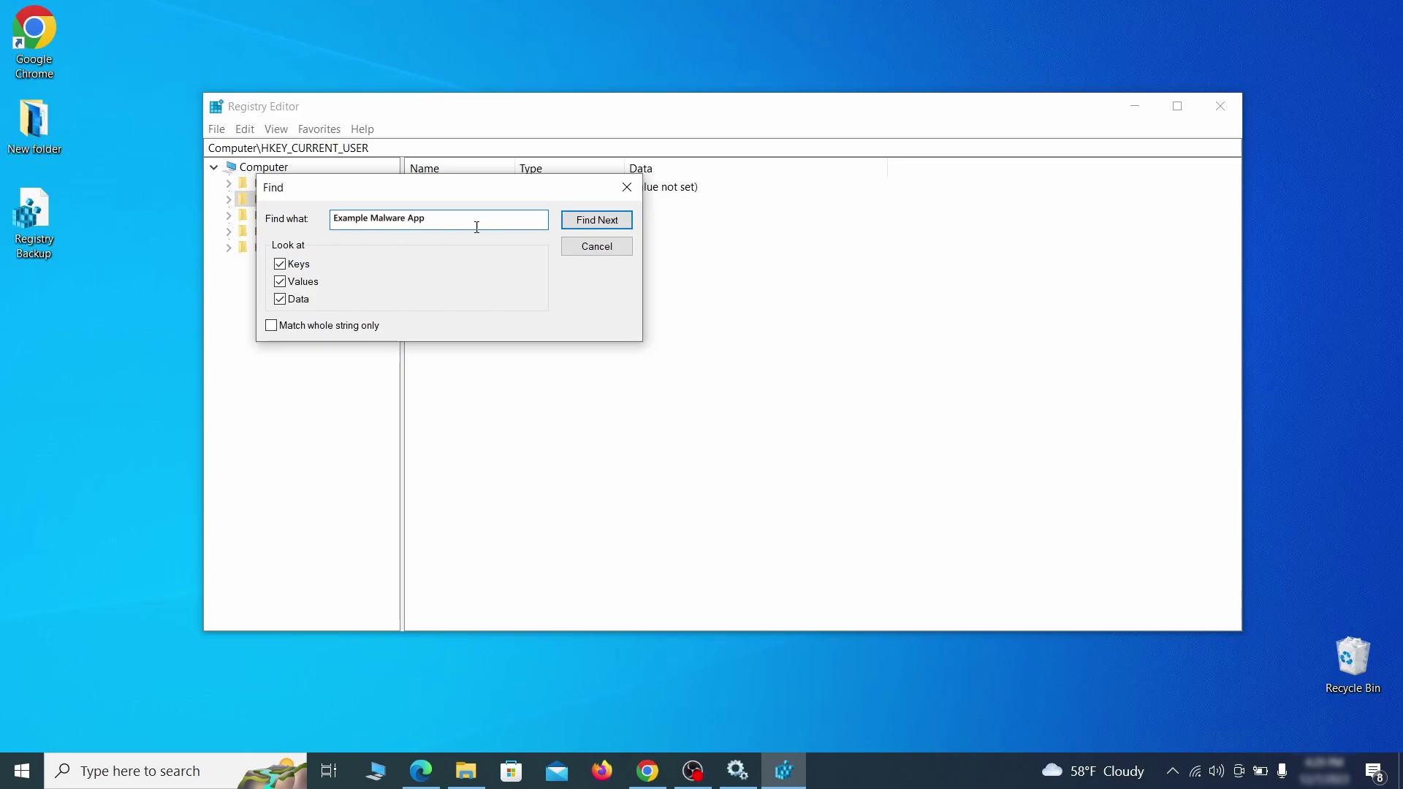
click(605, 220)
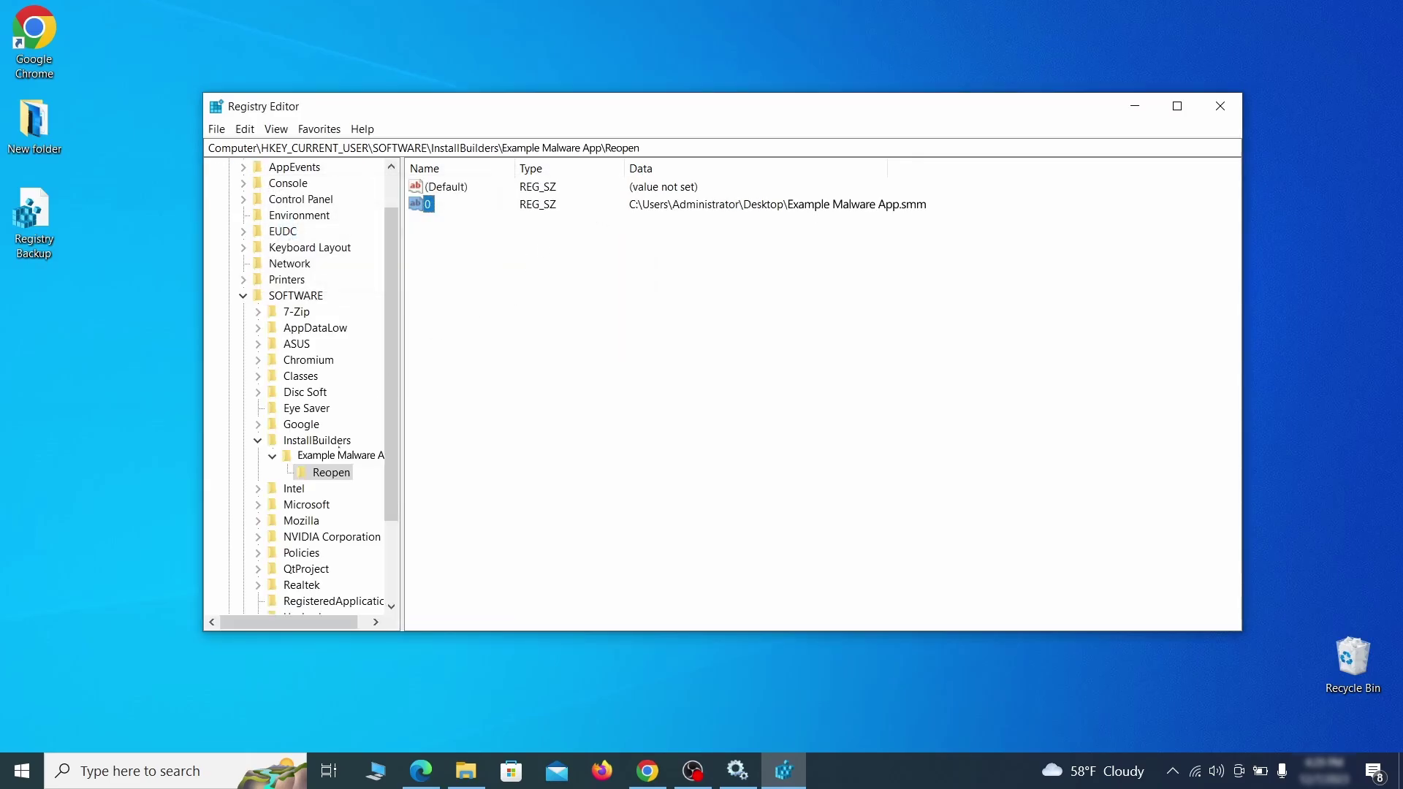
click(343, 474)
right_click(339, 479)
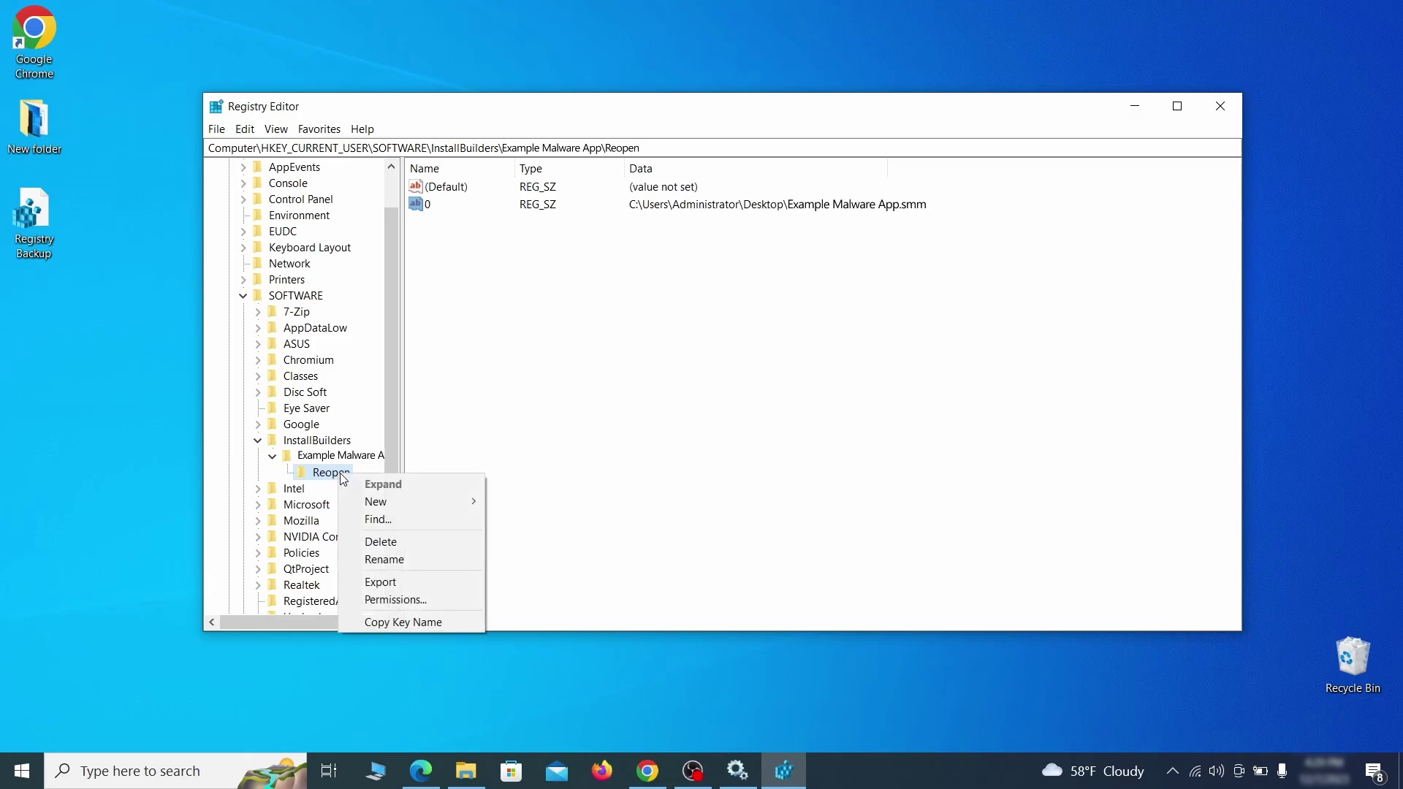
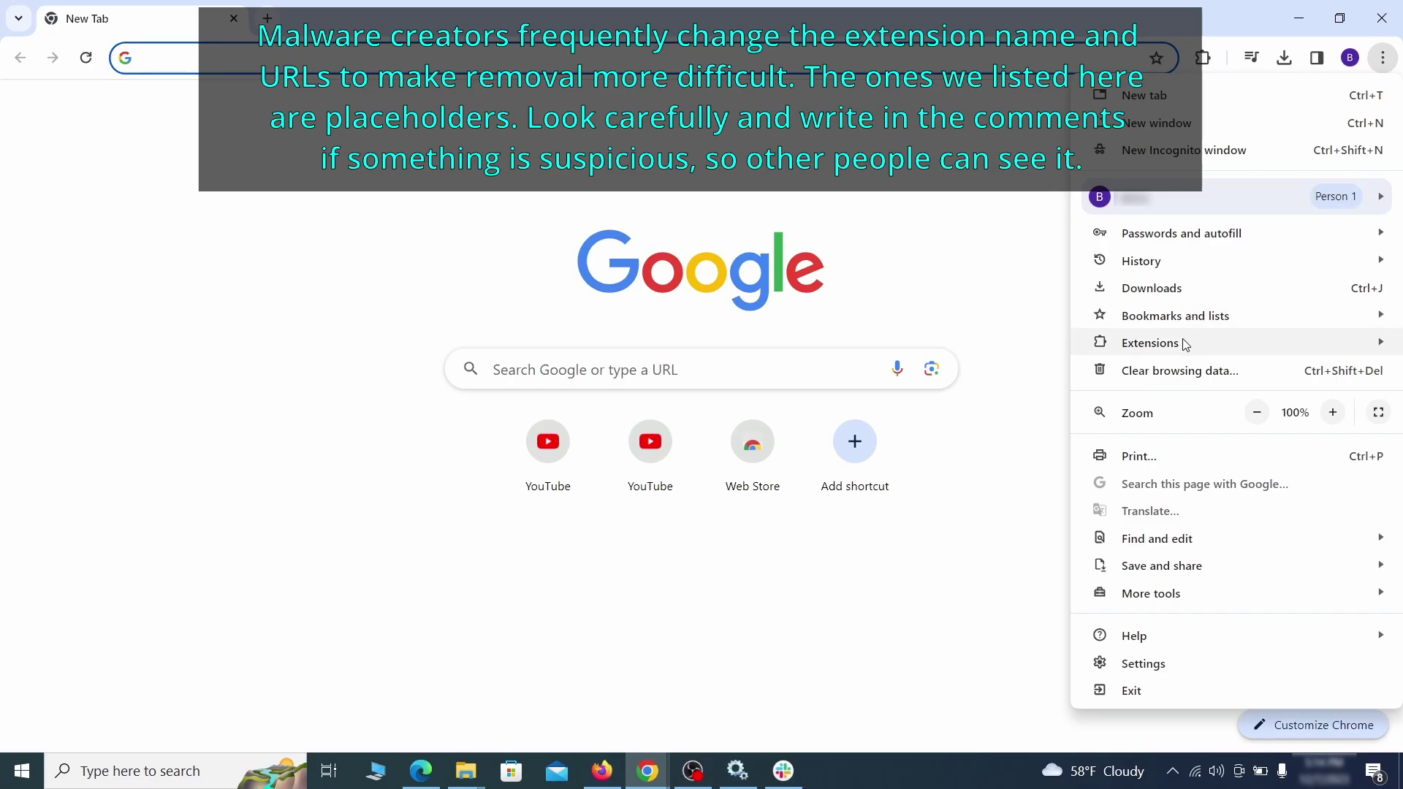
- Open the extensions page in Google Chrome, turn off the Add to Zola Button extension and choose to remove it
mouse_move(1115, 343)
click(1029, 345)
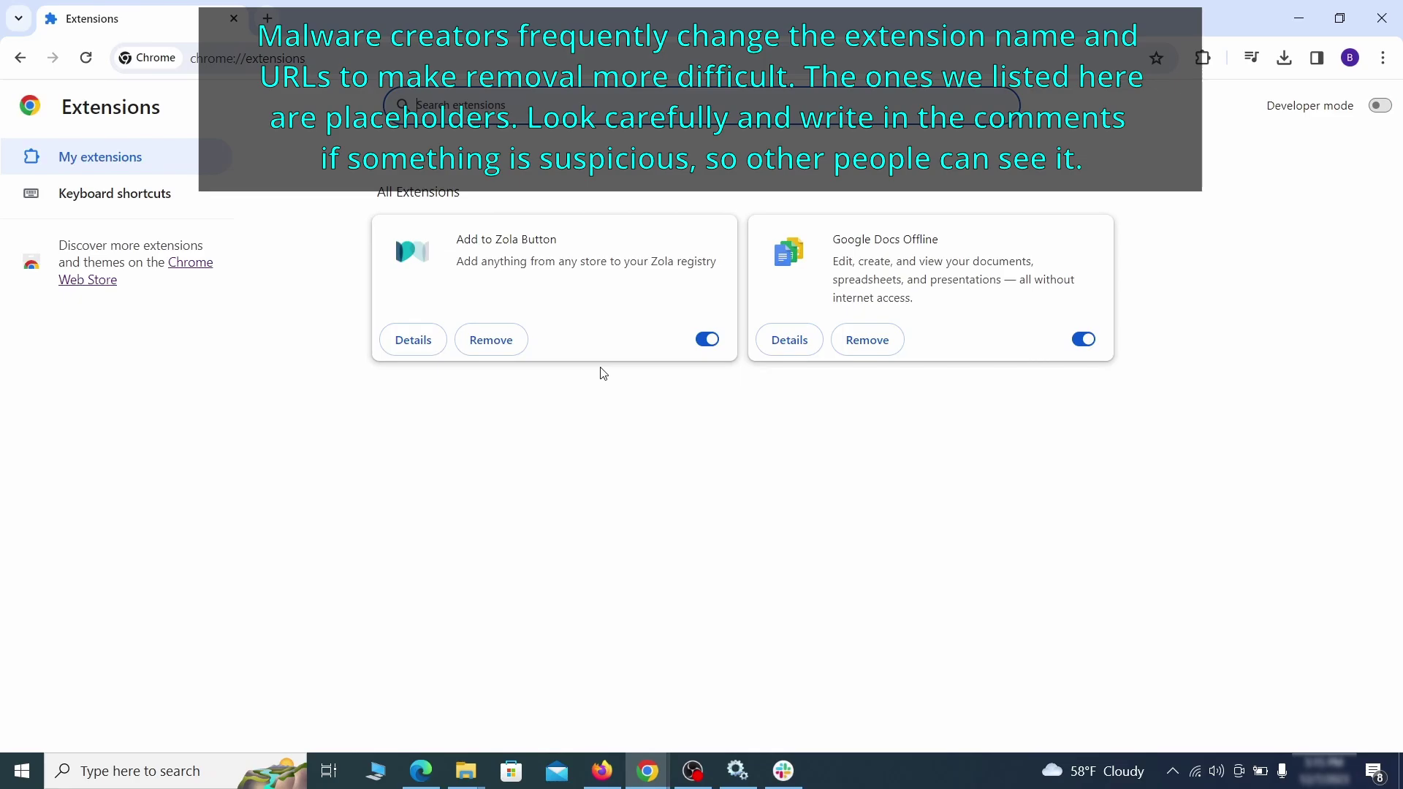
click(706, 340)
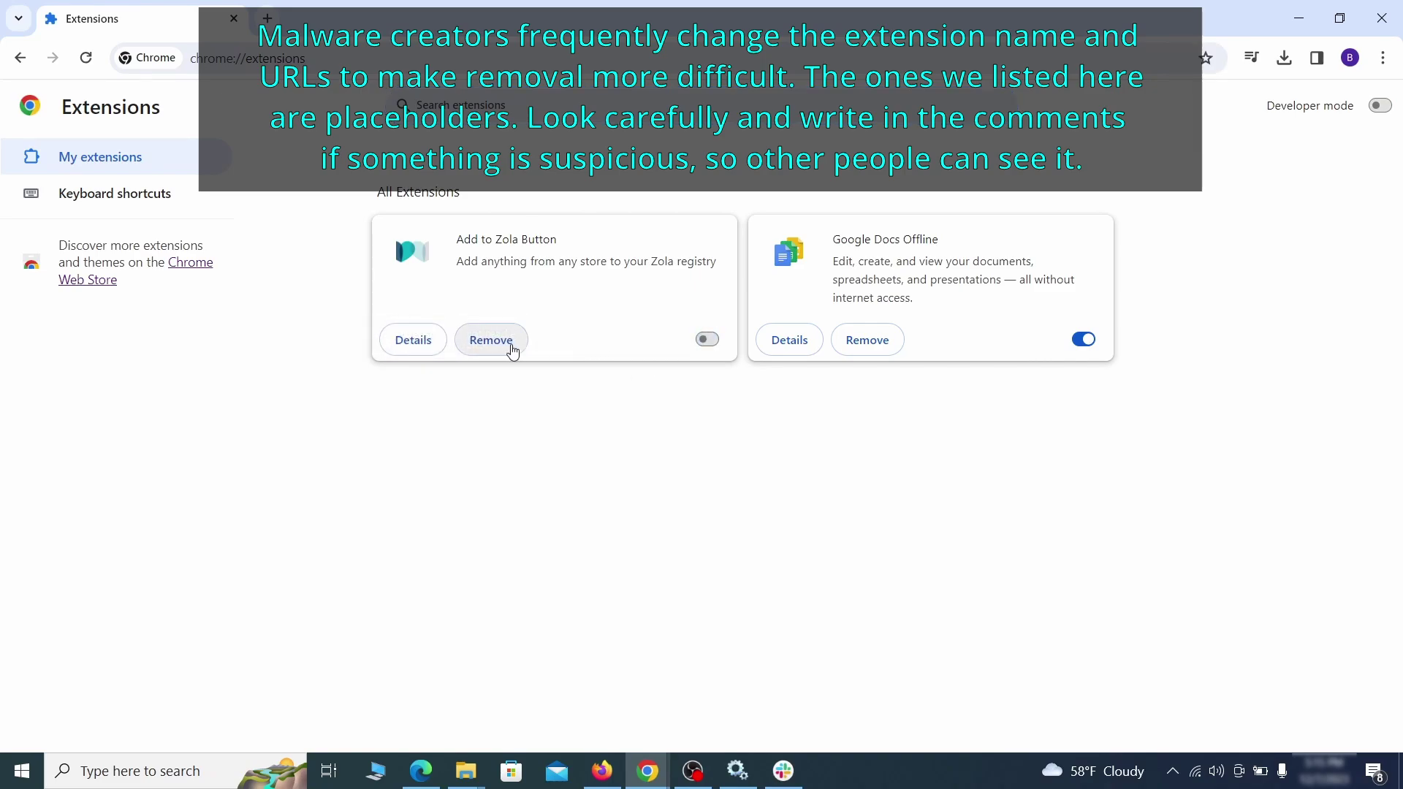
click(511, 350)
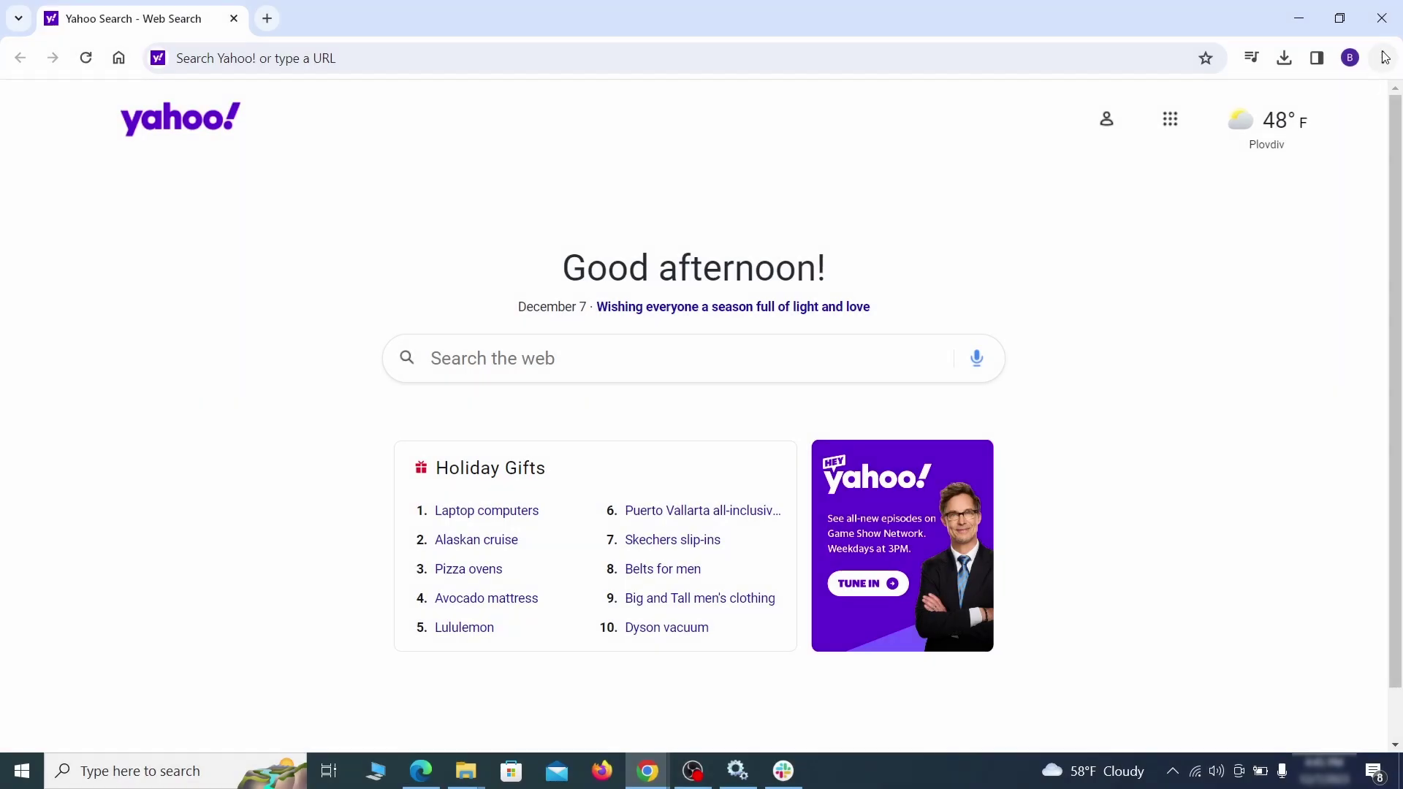
- Open the option for clearing browsing data in Chrome's privacy and security settings
click(1383, 57)
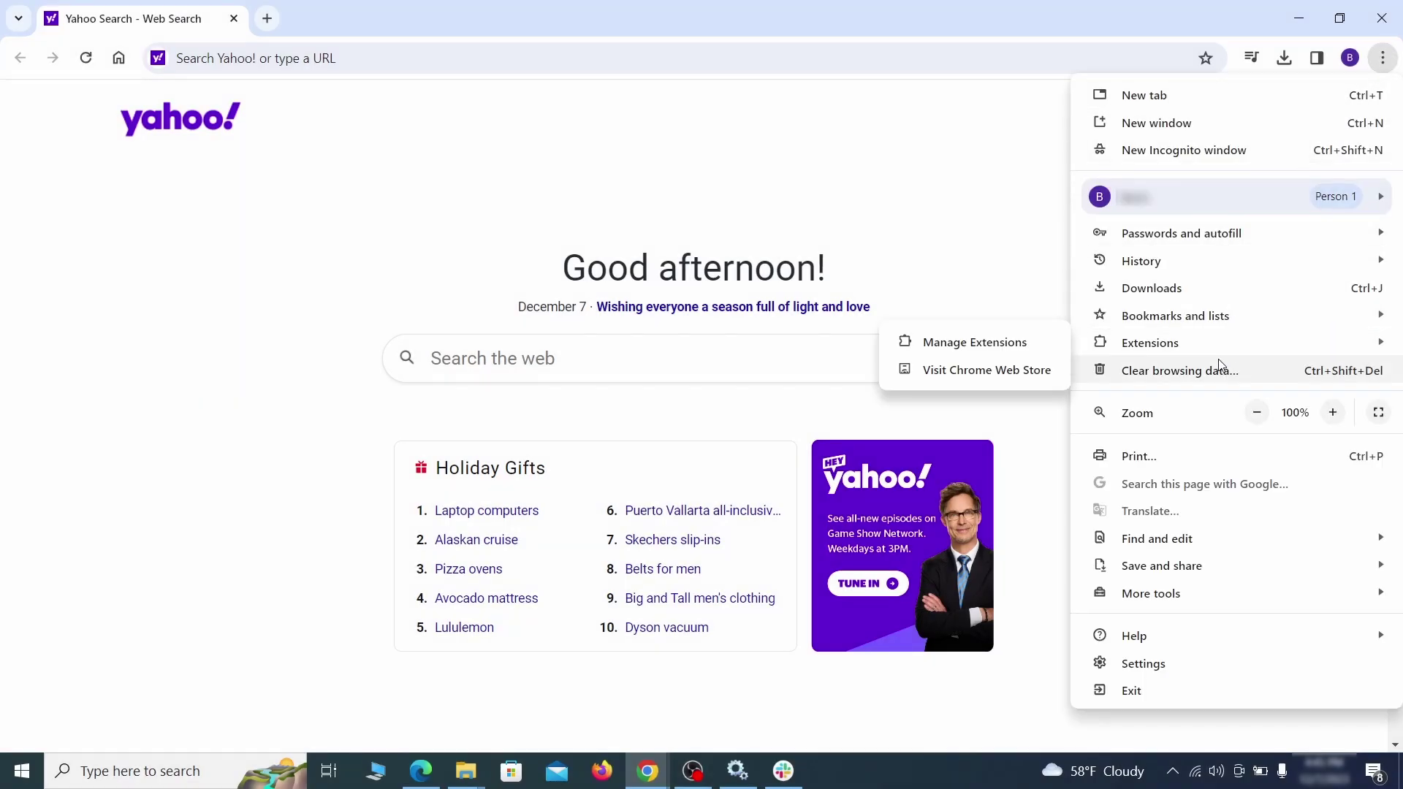
click(1153, 659)
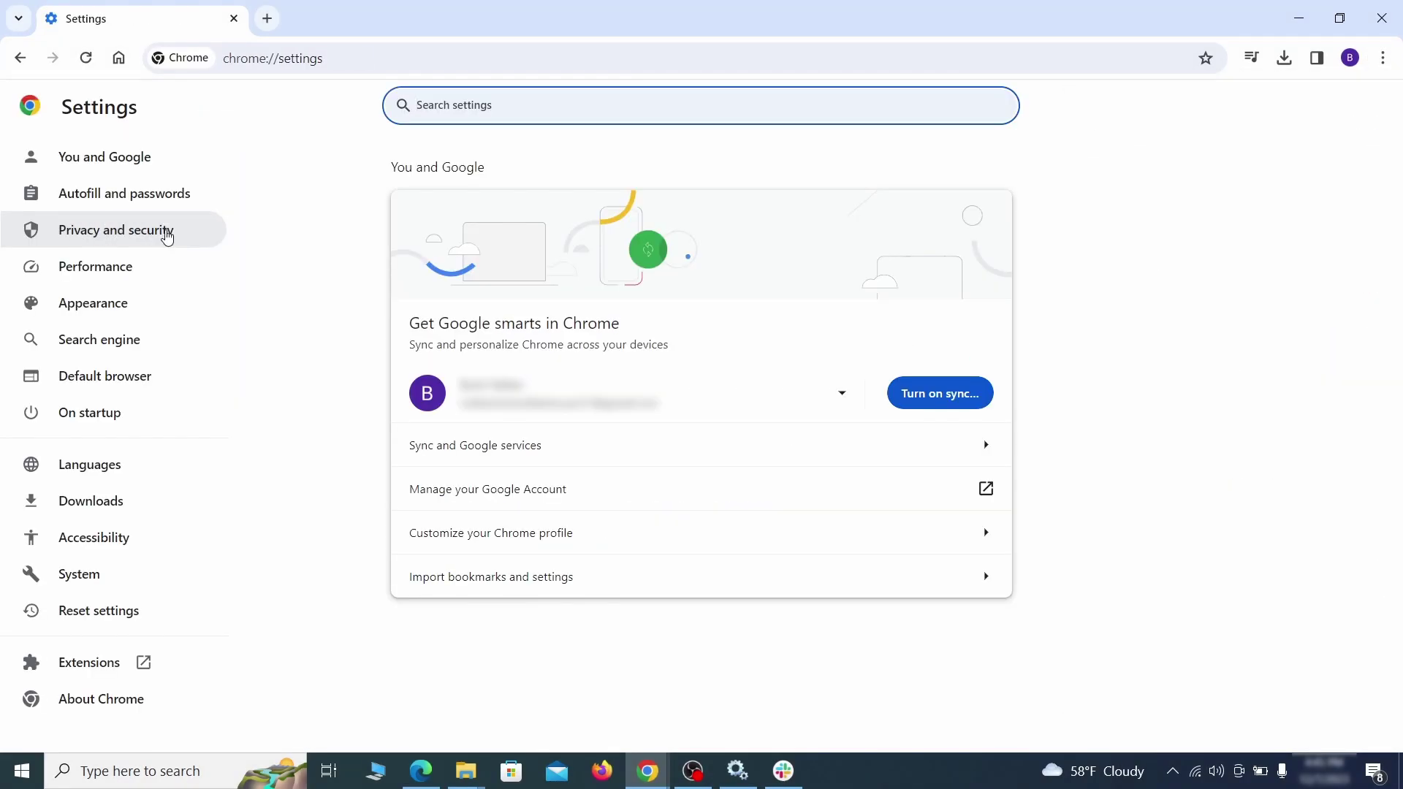
click(166, 228)
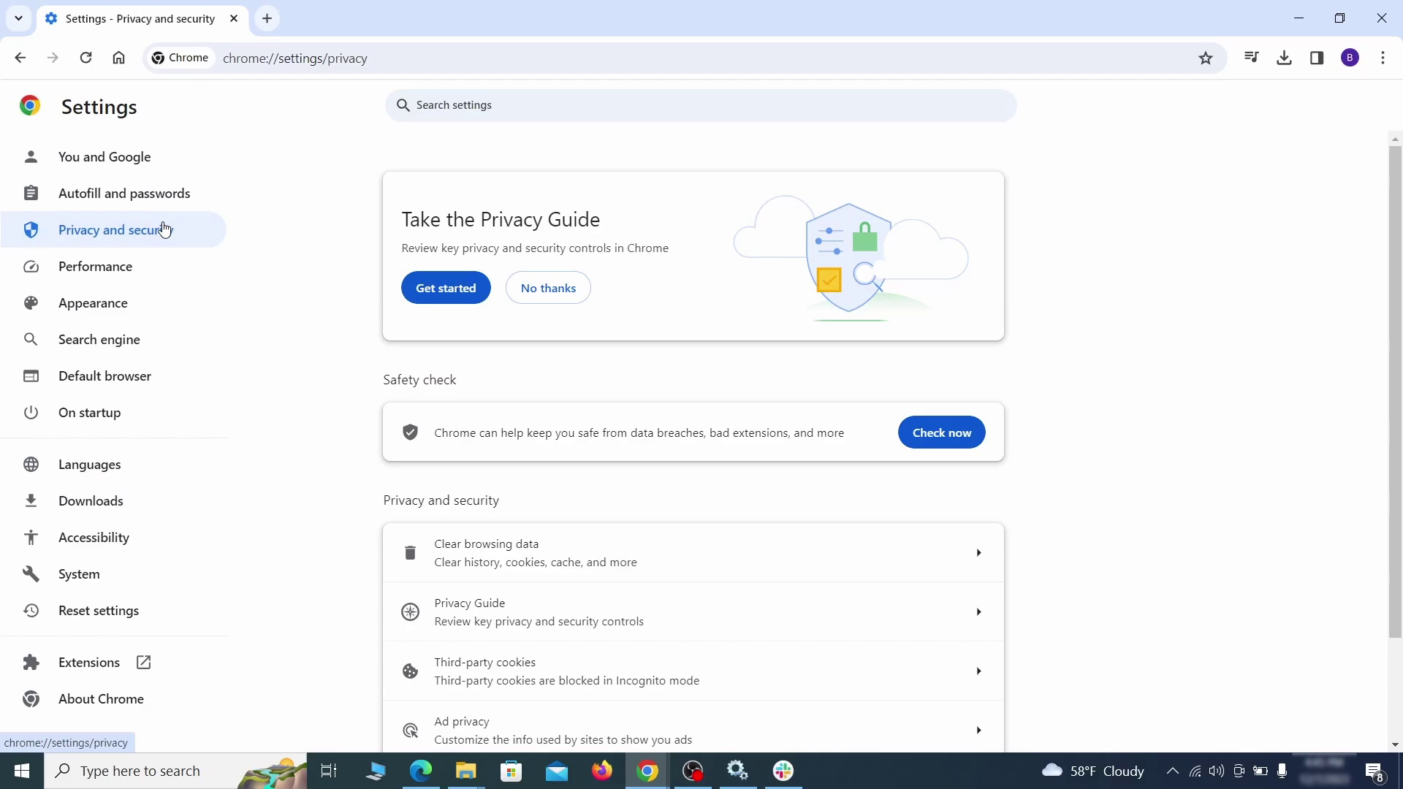
scroll(1038, 476, down, 1)
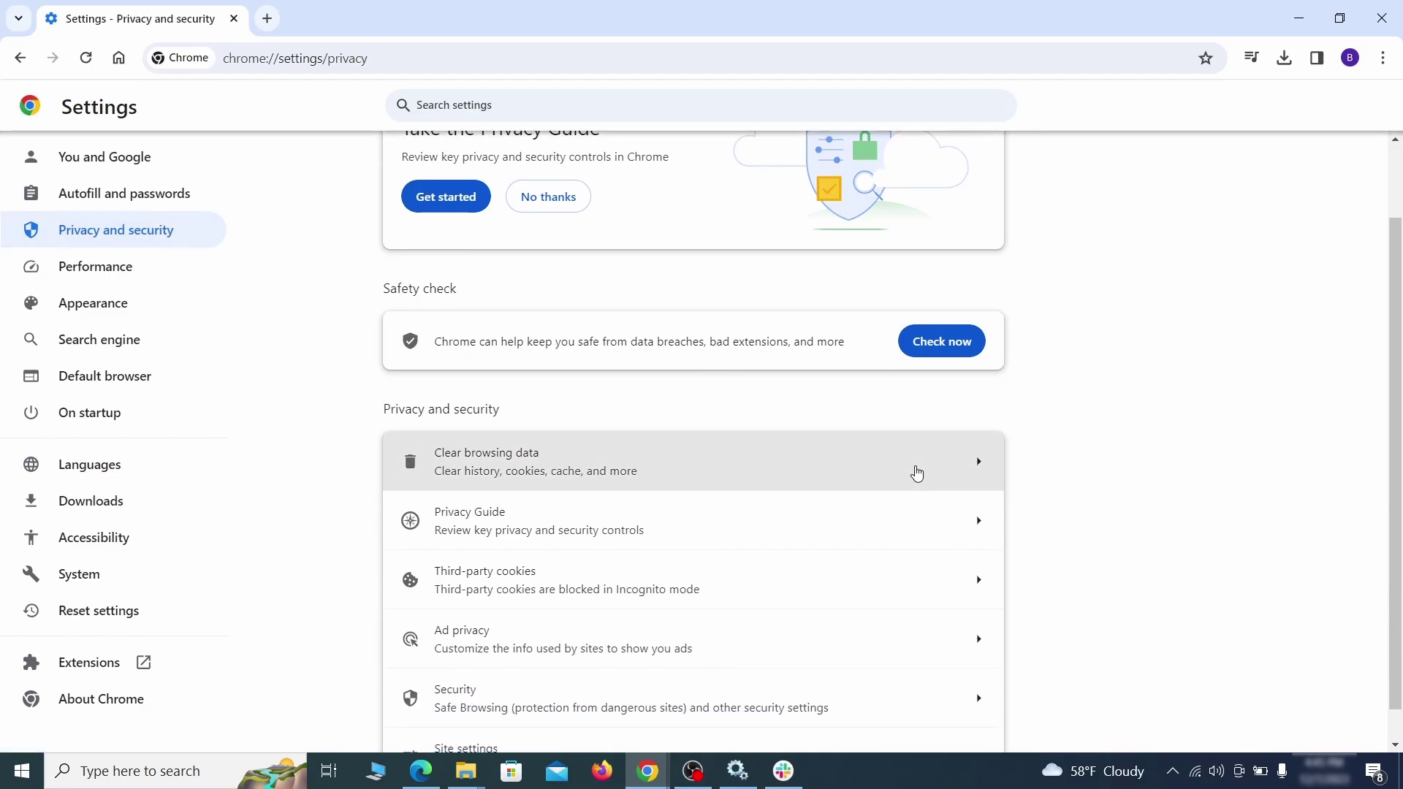
click(914, 471)
- In the advanced clearing options, also include autofill form data, site settings and hosted app data, and clear the browsing data
click(642, 261)
click(781, 263)
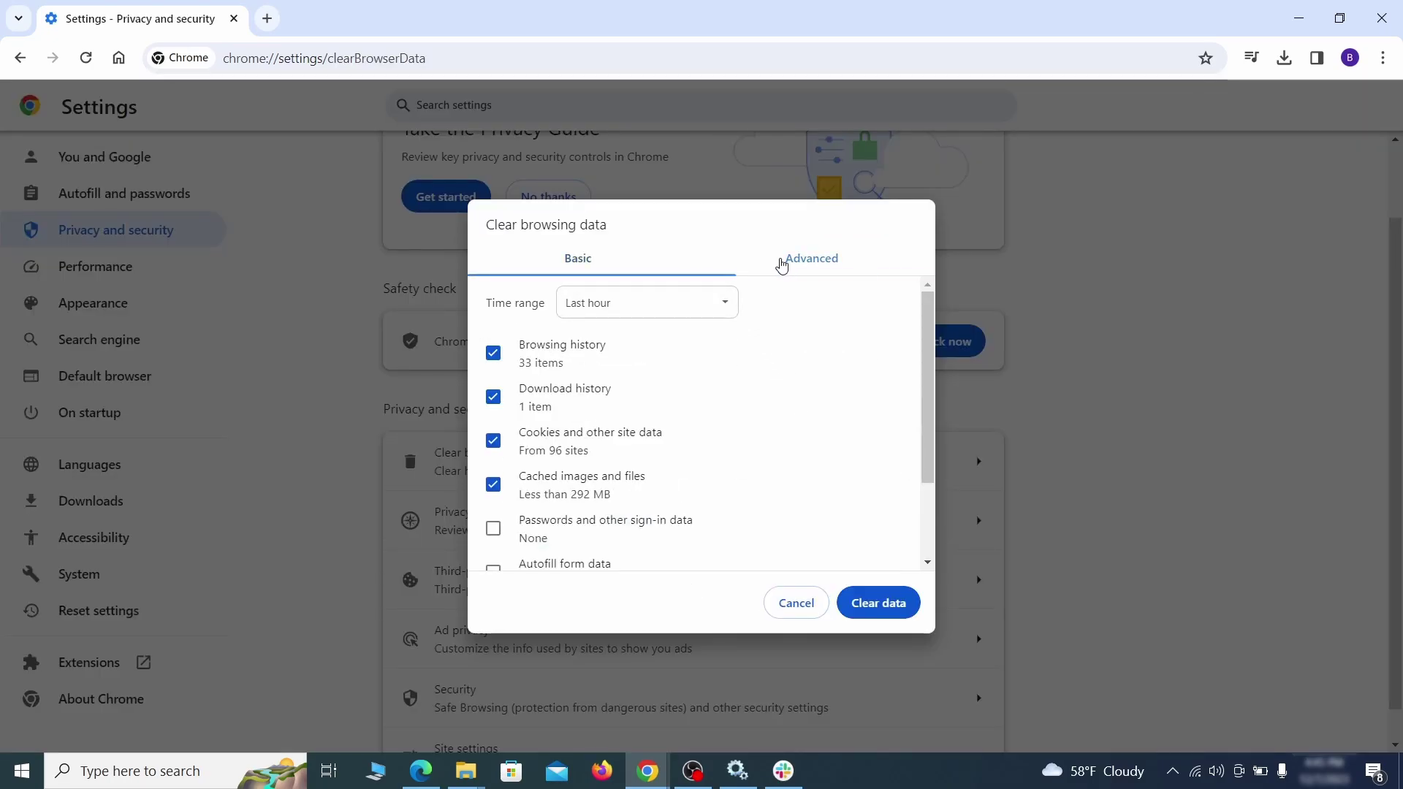
scroll(707, 416, down, 3)
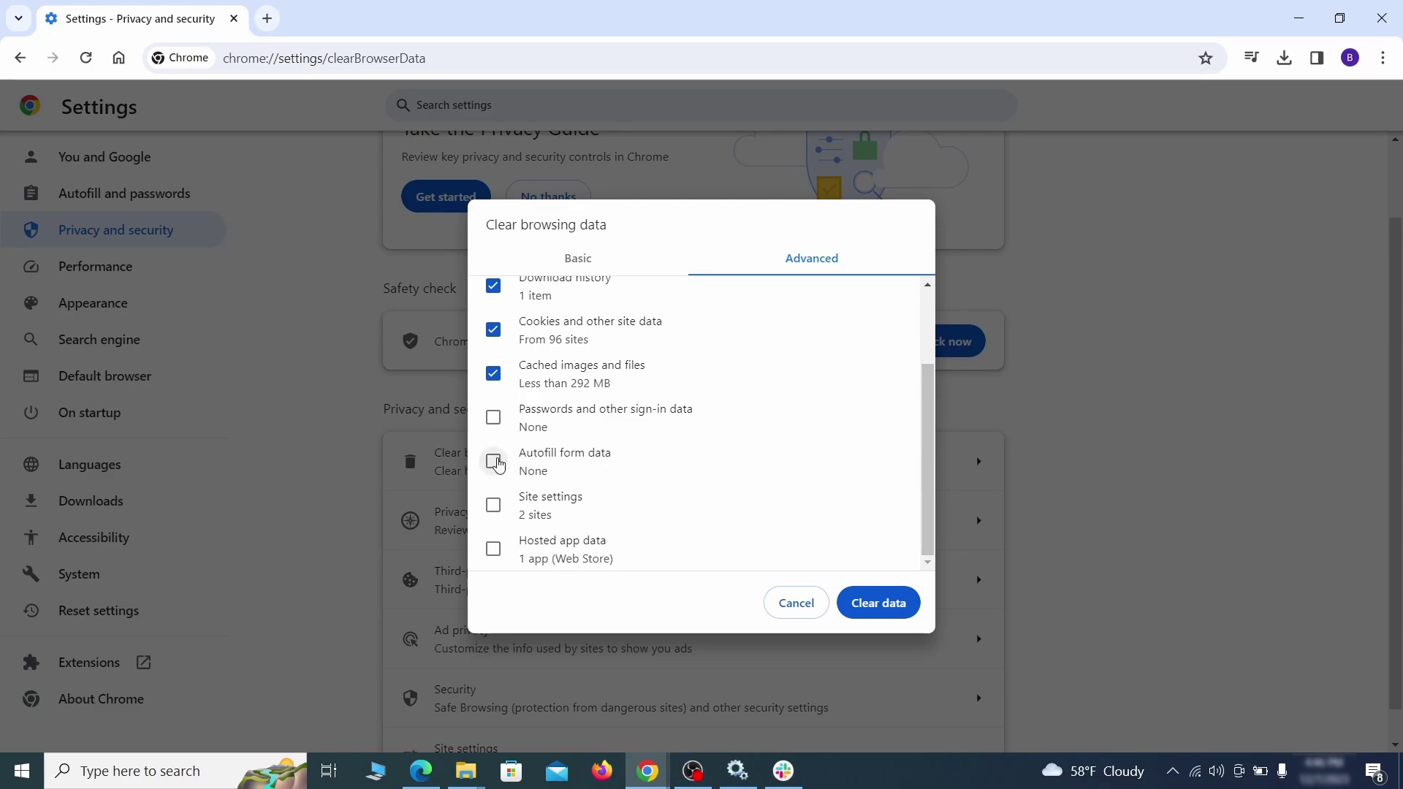
click(492, 464)
click(493, 505)
click(495, 551)
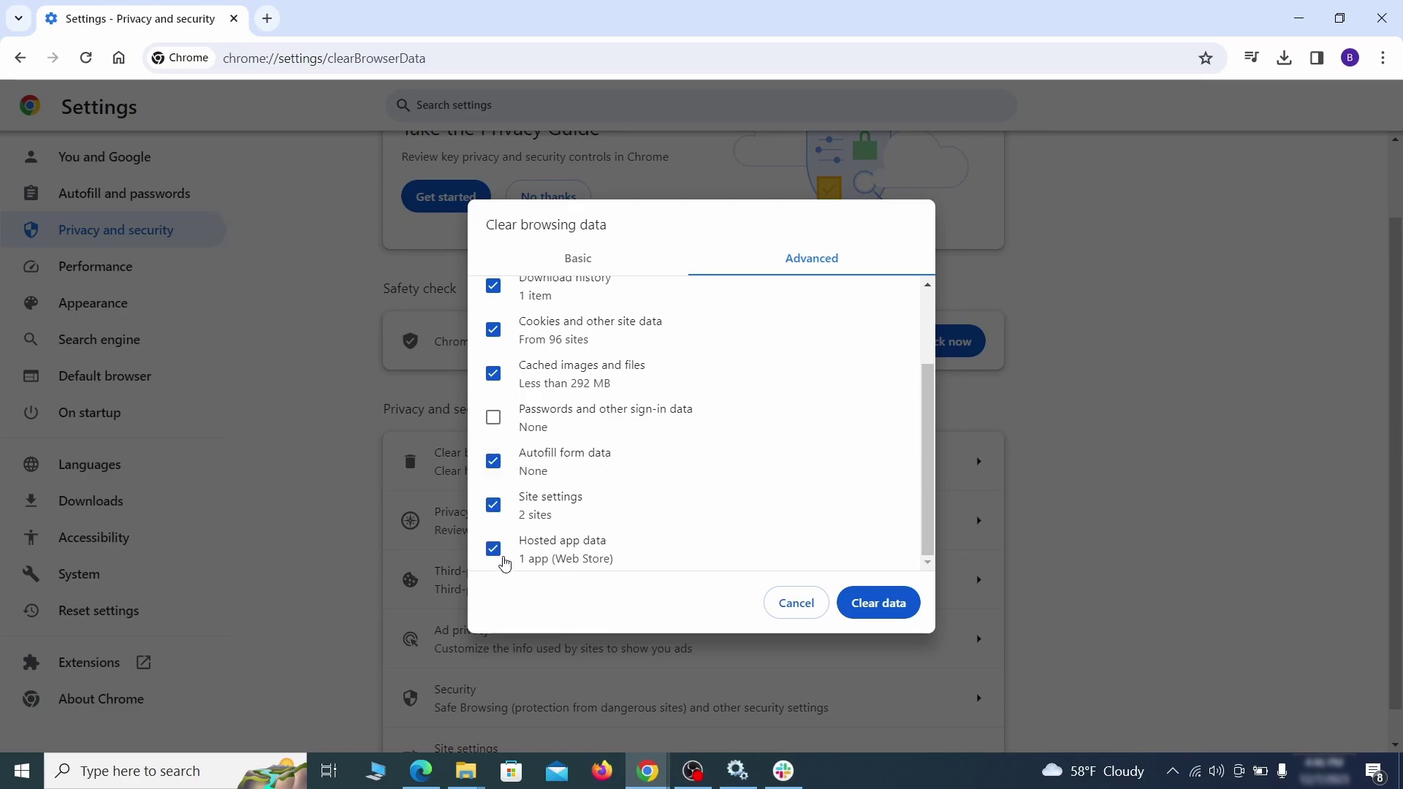
click(889, 608)
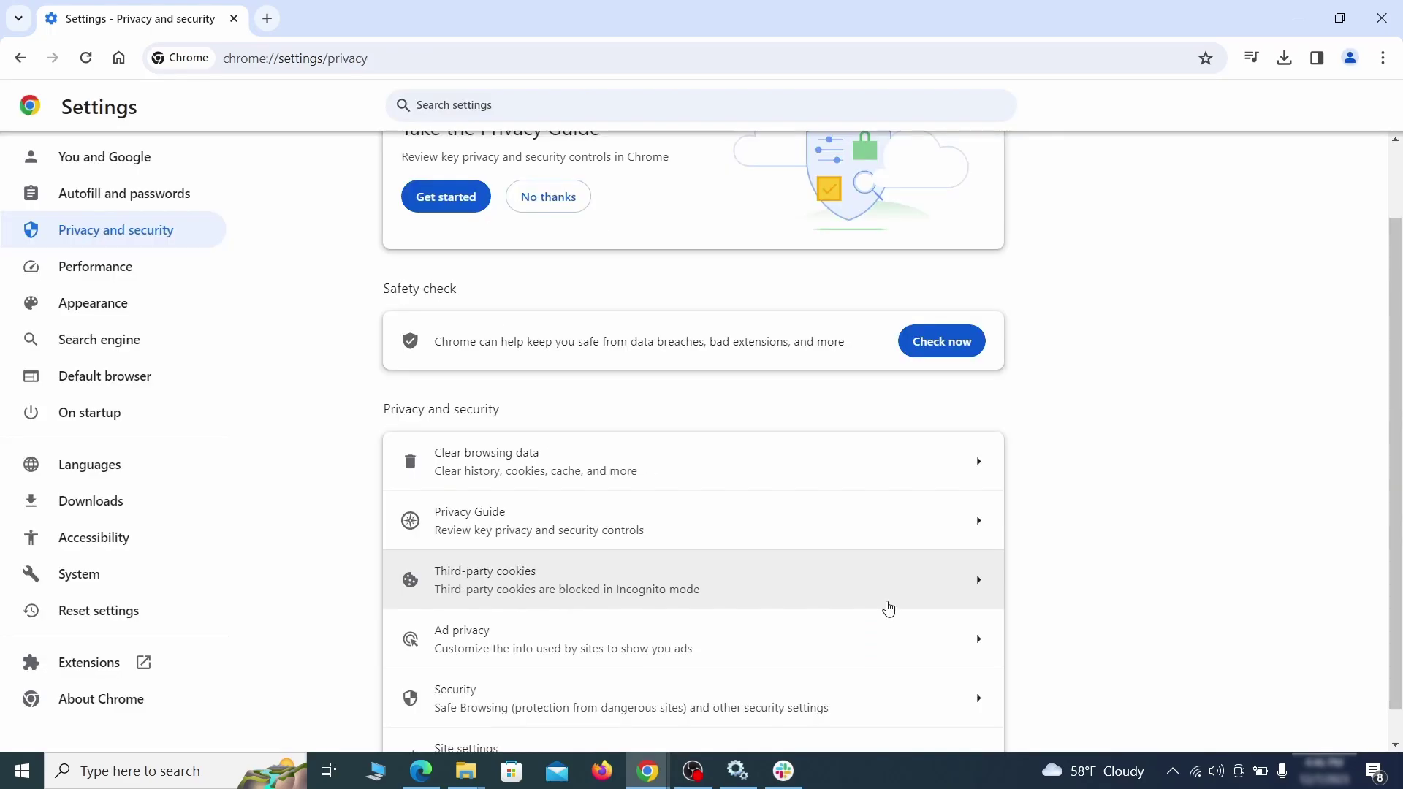
- Examine the Location and Camera permissions in Chrome's site settings for suspicious allowed sites
scroll(1056, 480, down, 1)
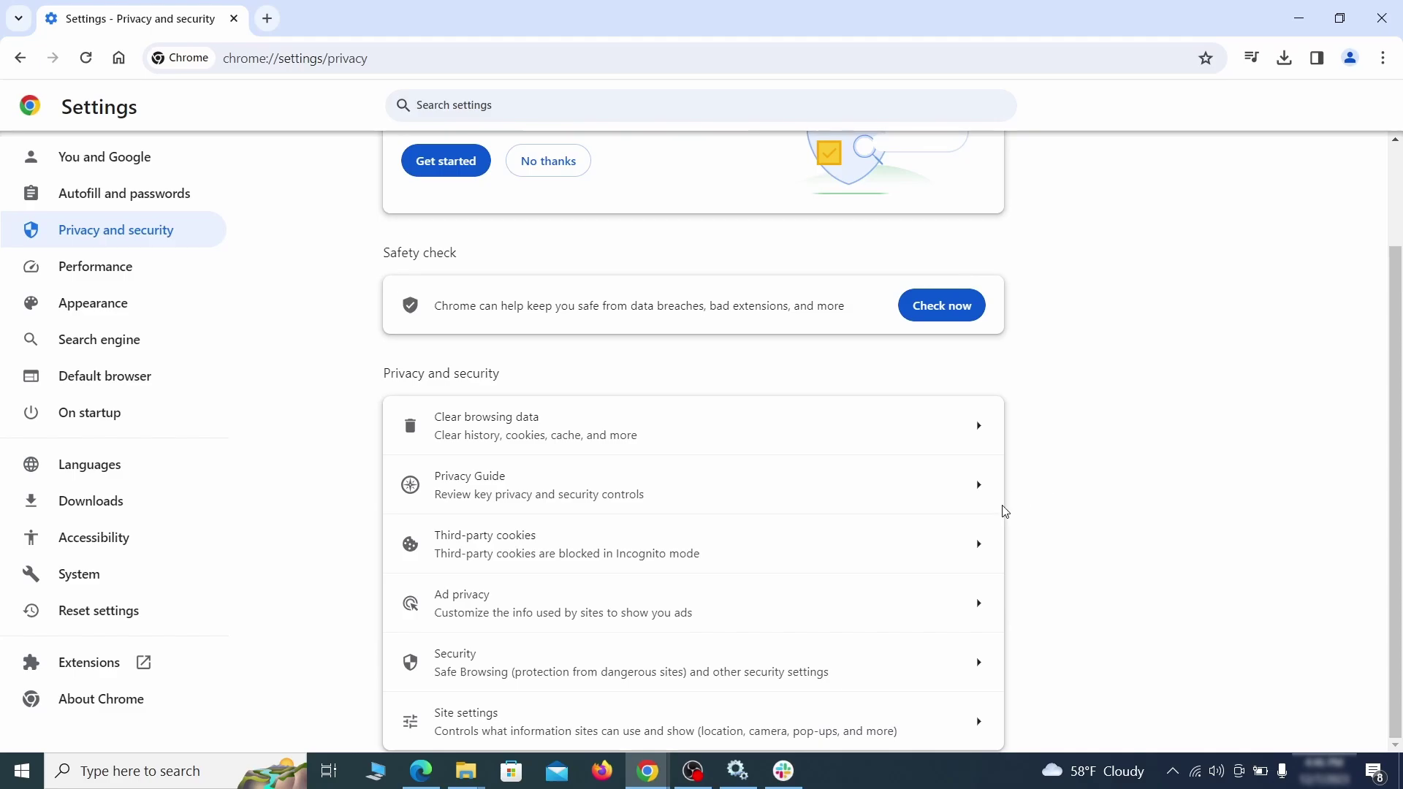
click(683, 719)
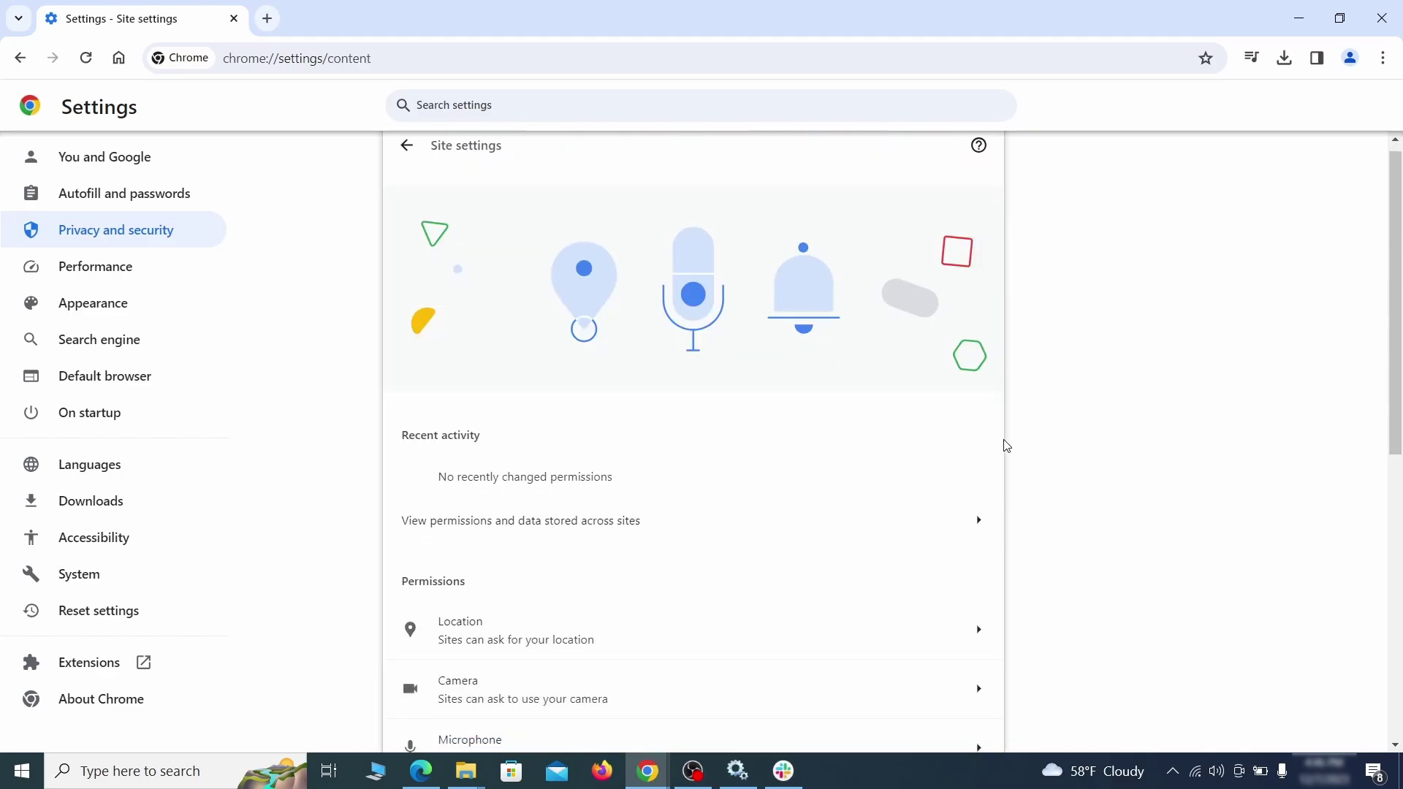
scroll(1005, 443, down, 4)
scroll(1001, 380, down, 1)
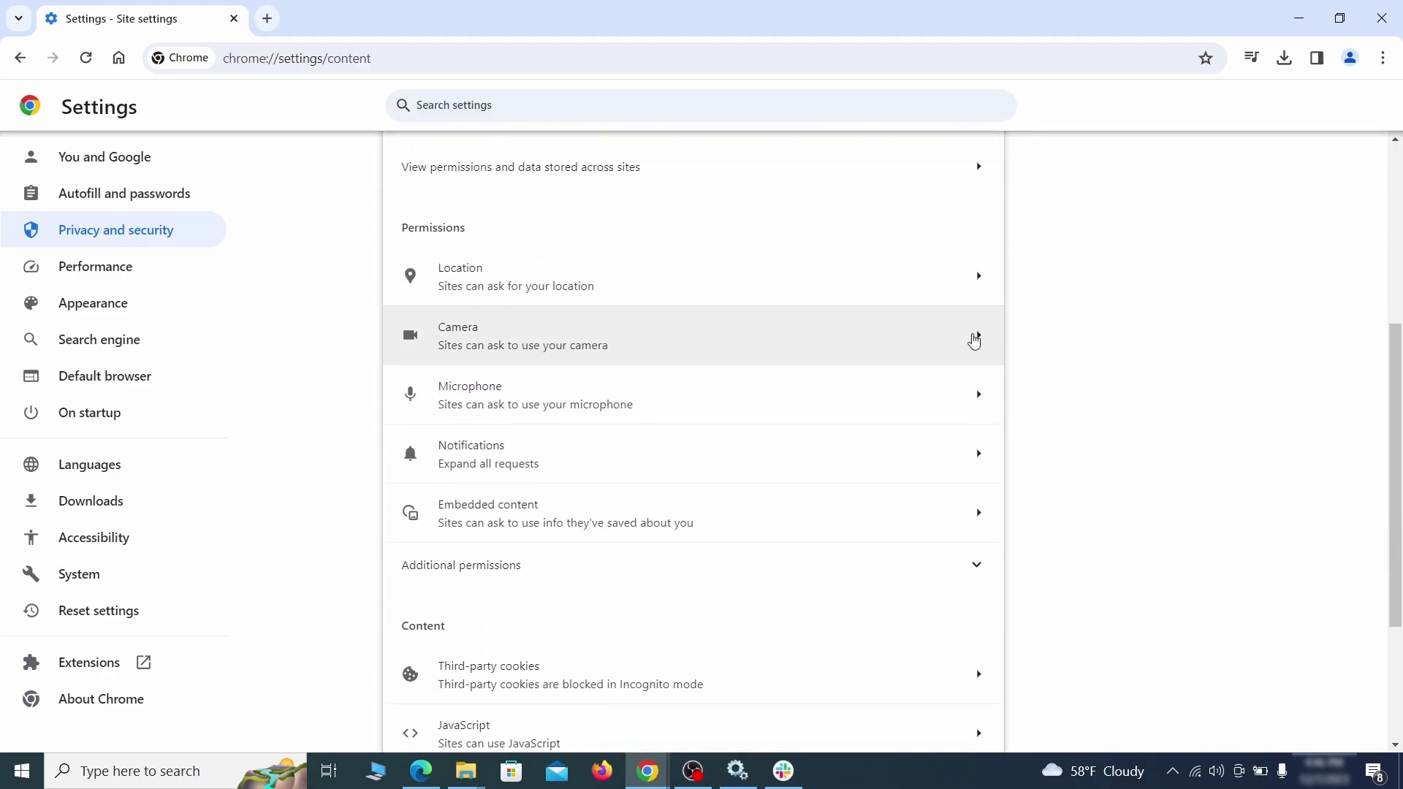
click(763, 256)
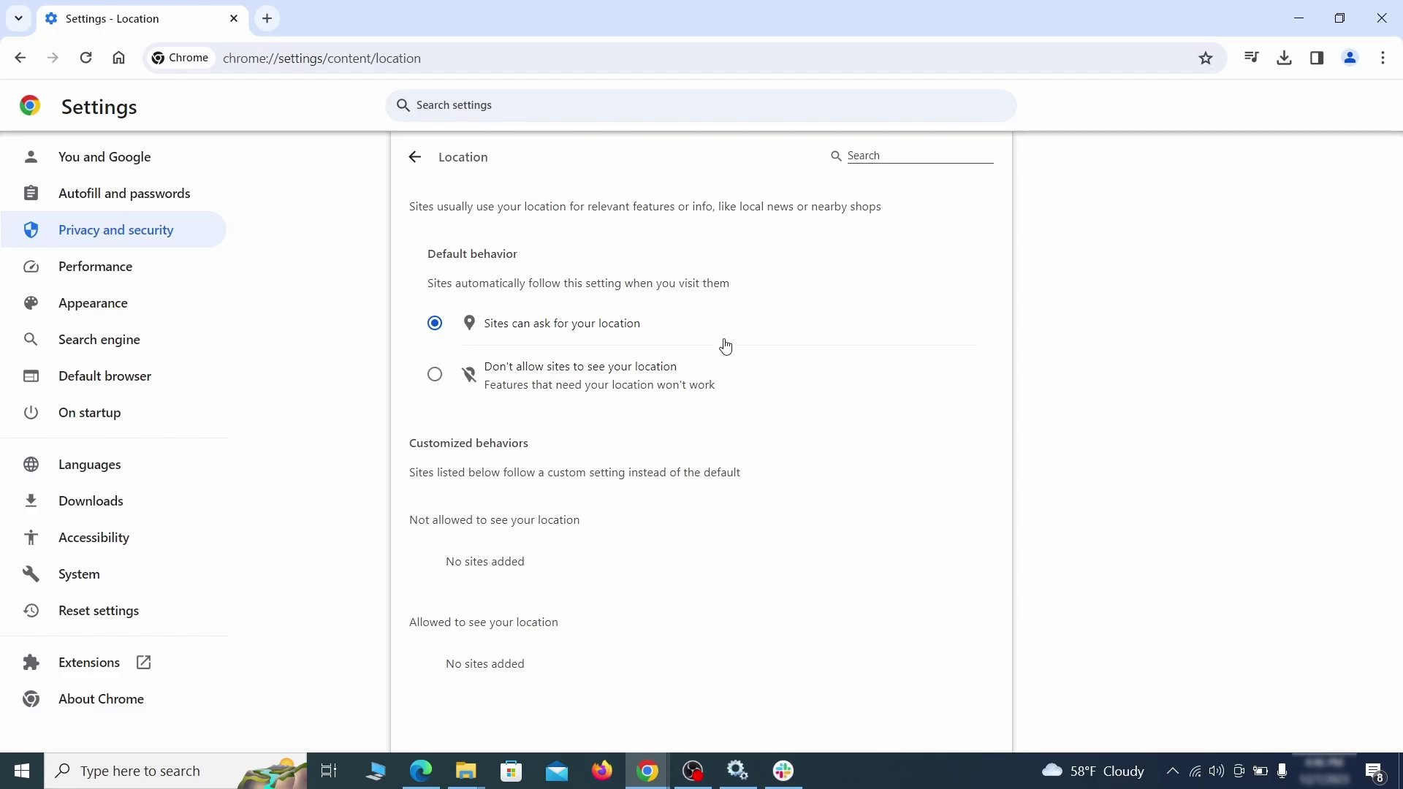
click(19, 58)
scroll(511, 421, down, 5)
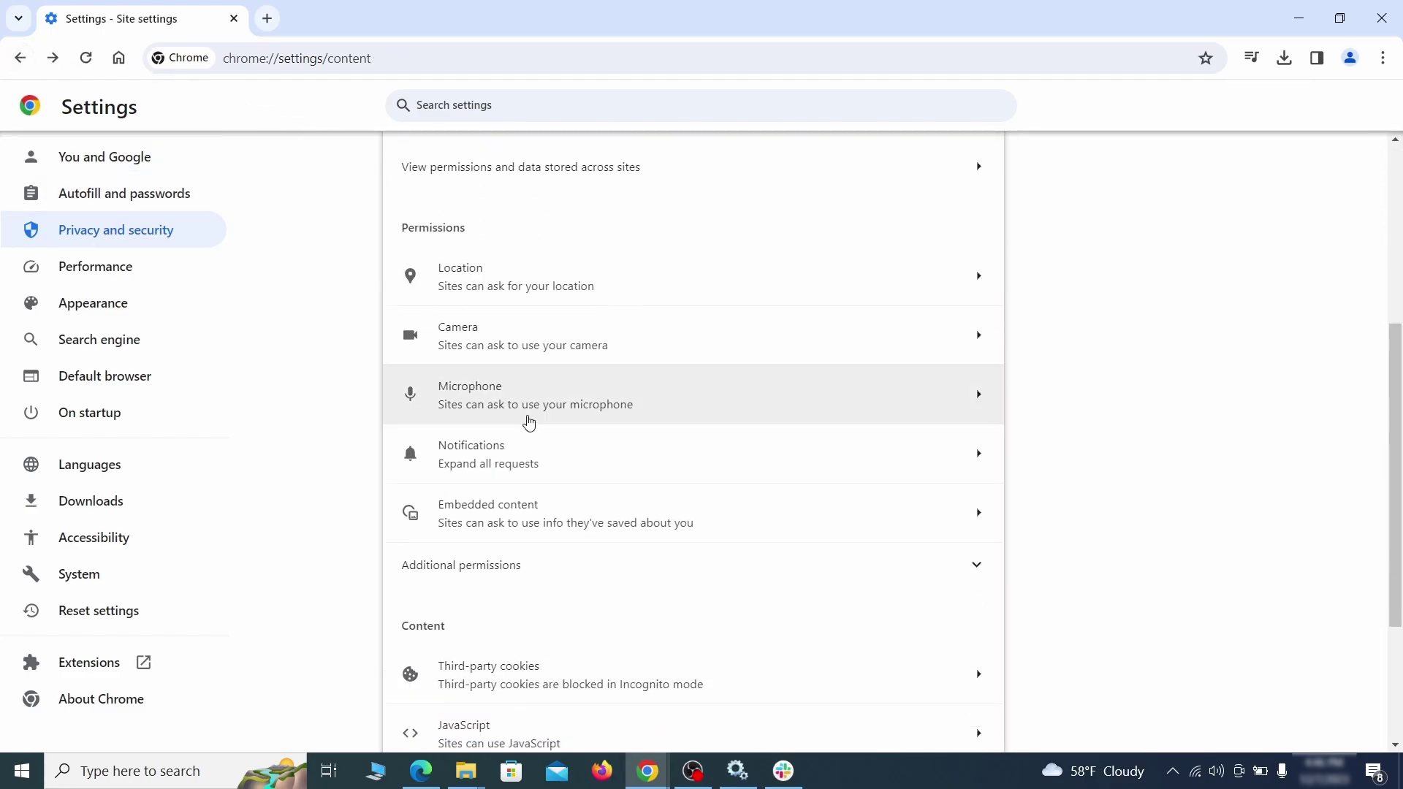
click(554, 348)
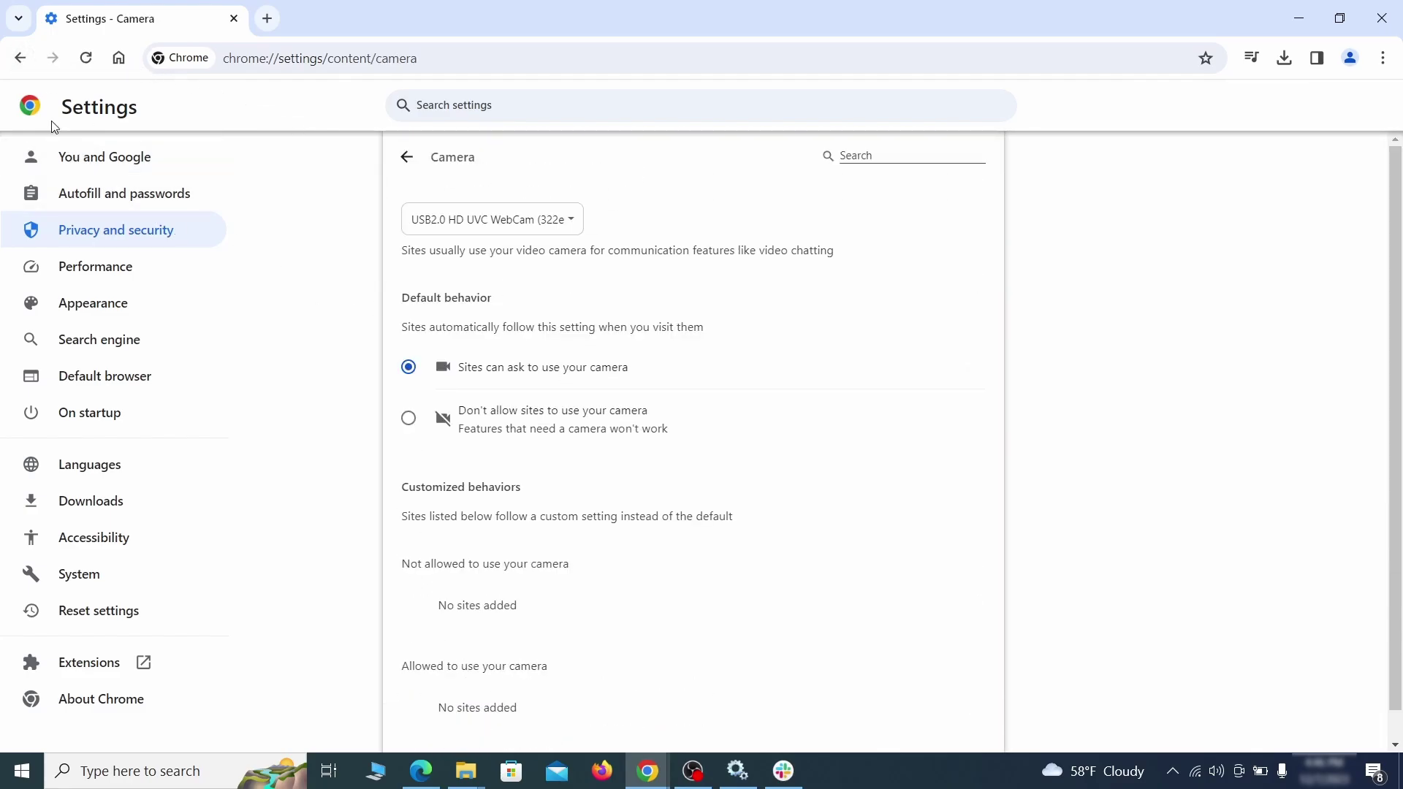
- Remove ExampleRougeURL.com from the sites allowed to send notifications and return to the site settings
scroll(357, 476, down, 1)
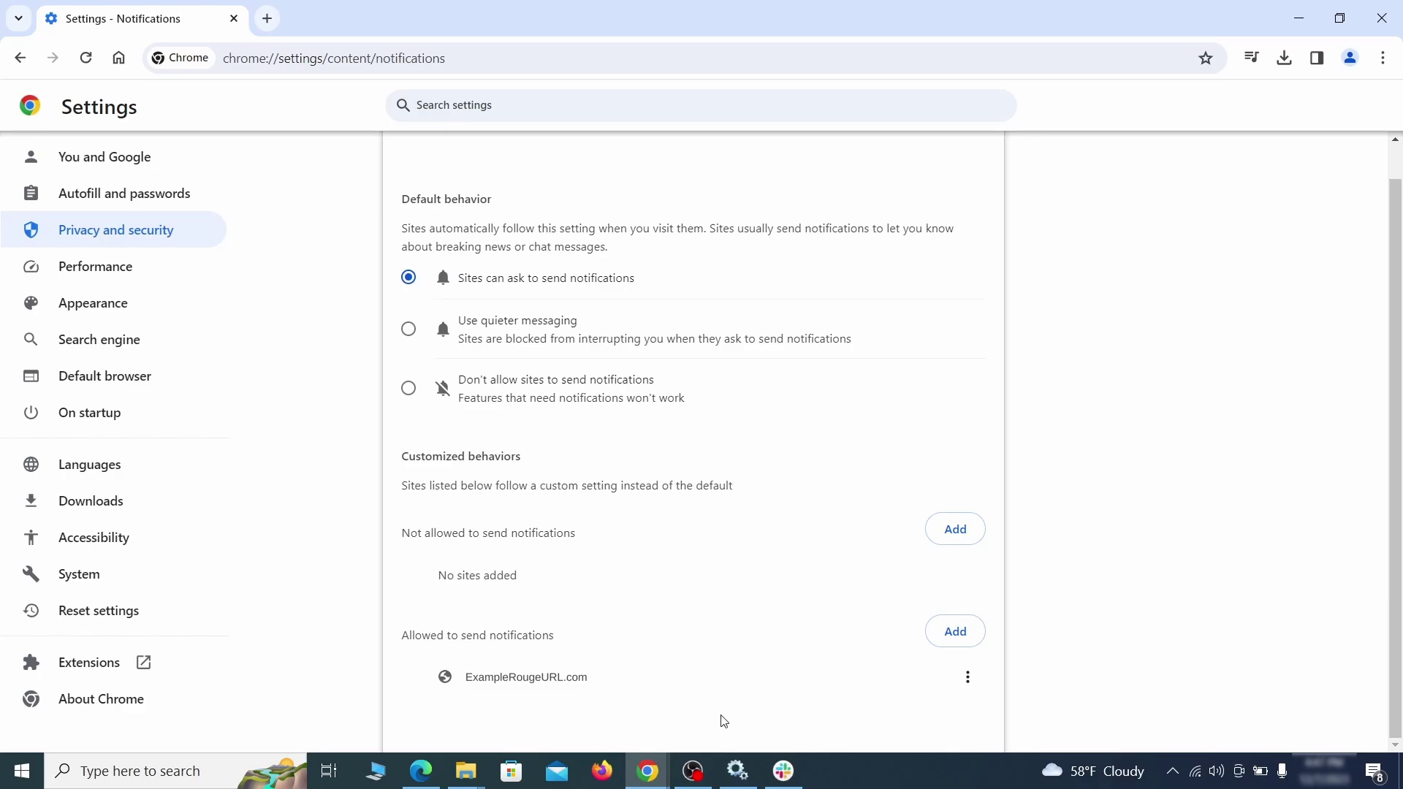
click(968, 678)
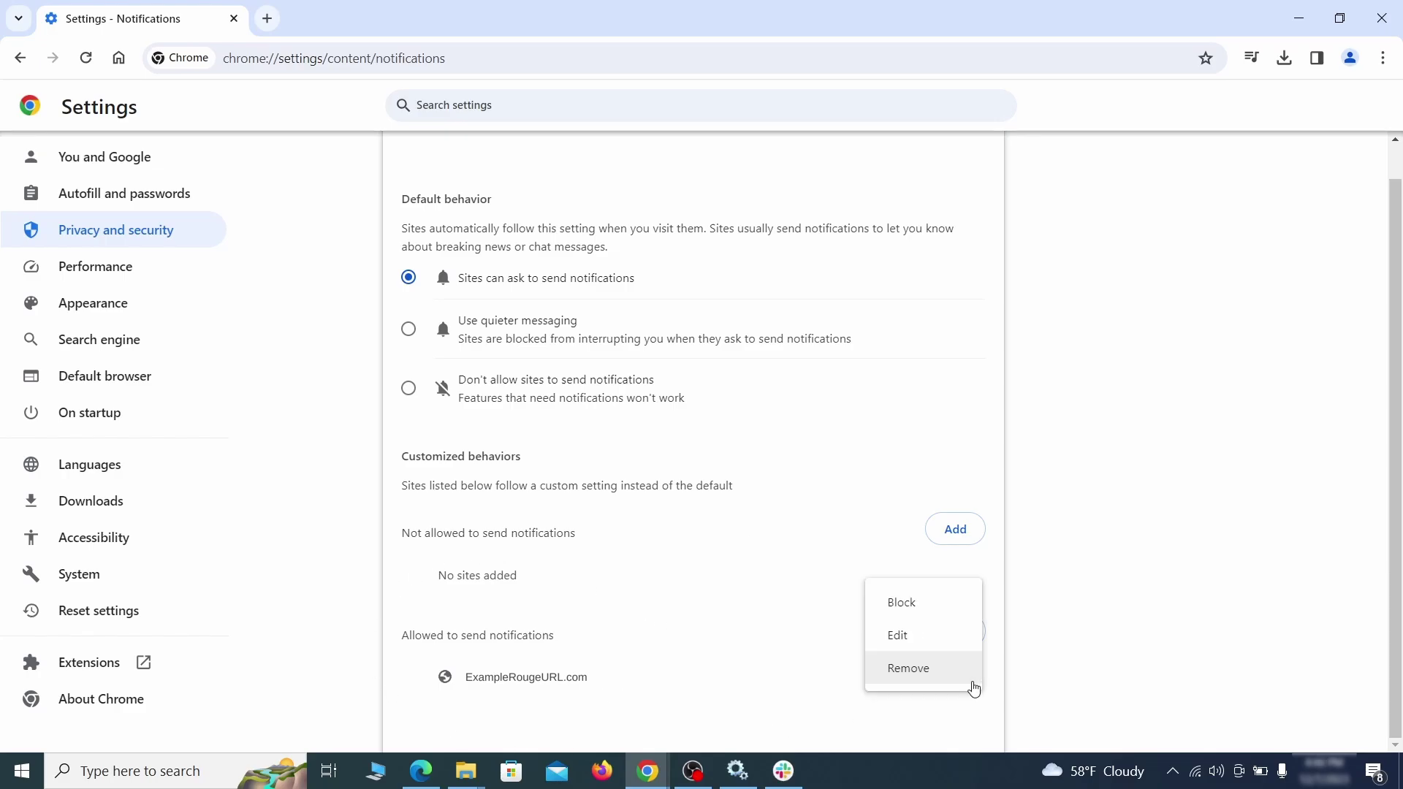
click(908, 669)
key(alt+Left)
- Delete ExampleRougeURL.com from the sites allowed to use third-party cookies and return to the site settings
scroll(761, 491, down, 2)
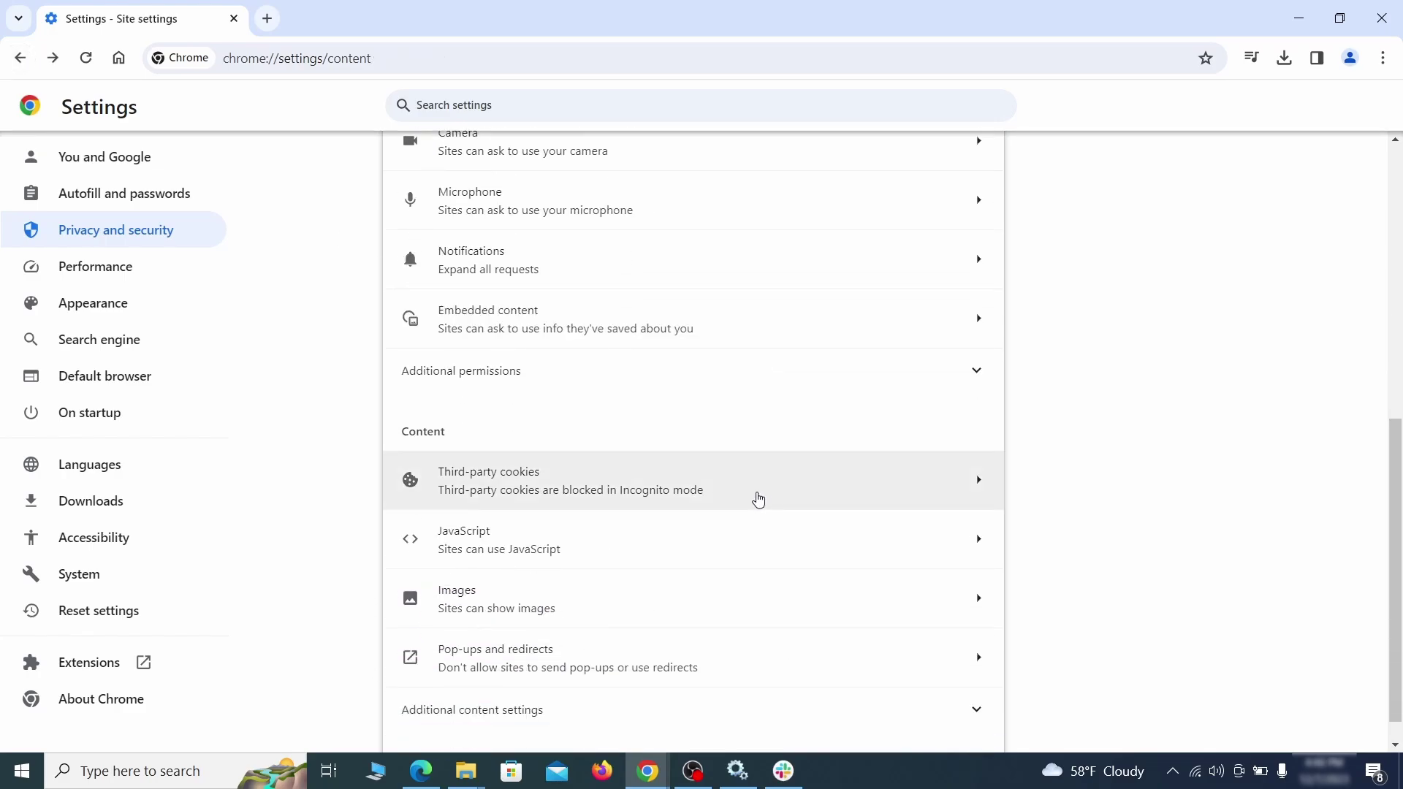
click(755, 495)
scroll(774, 541, down, 5)
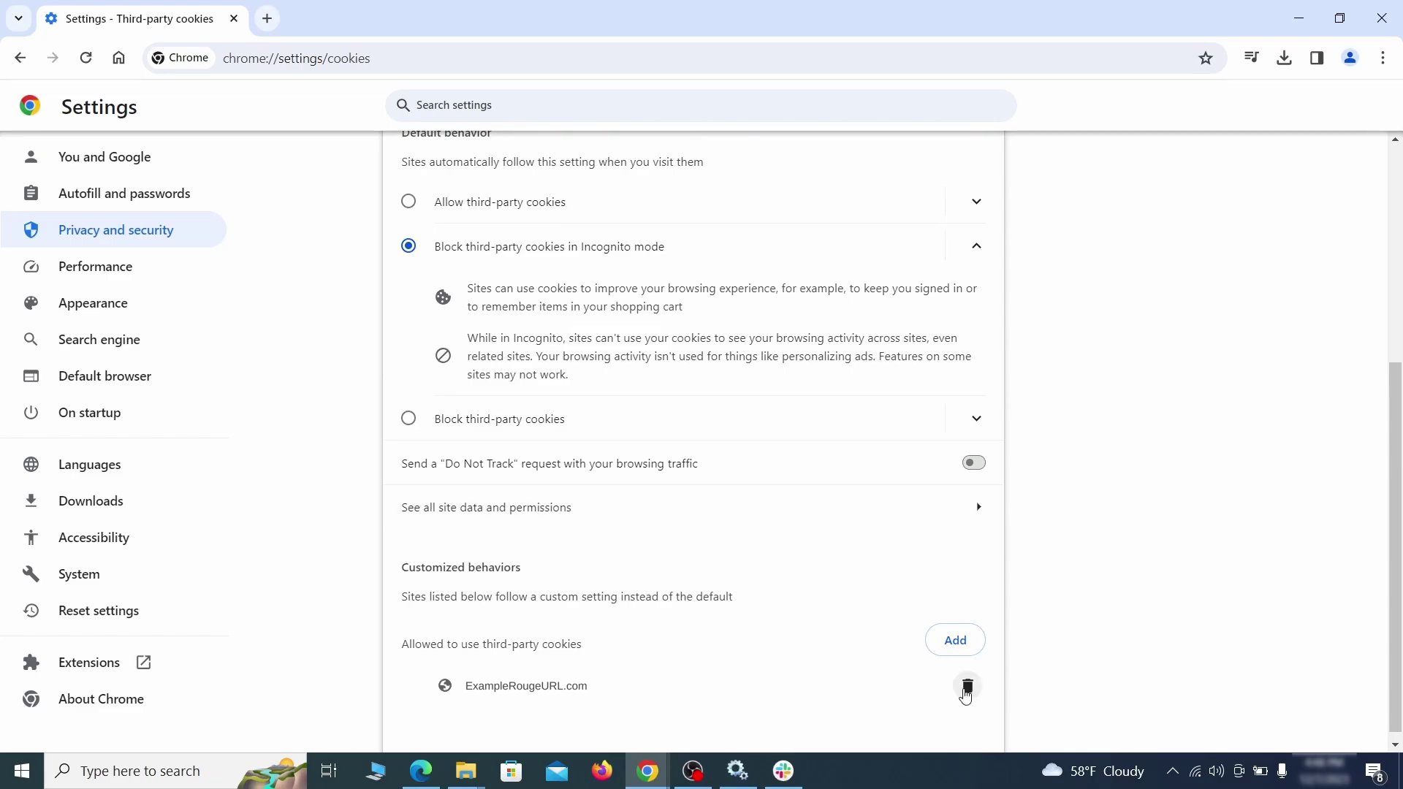
click(968, 688)
key(alt+Left)
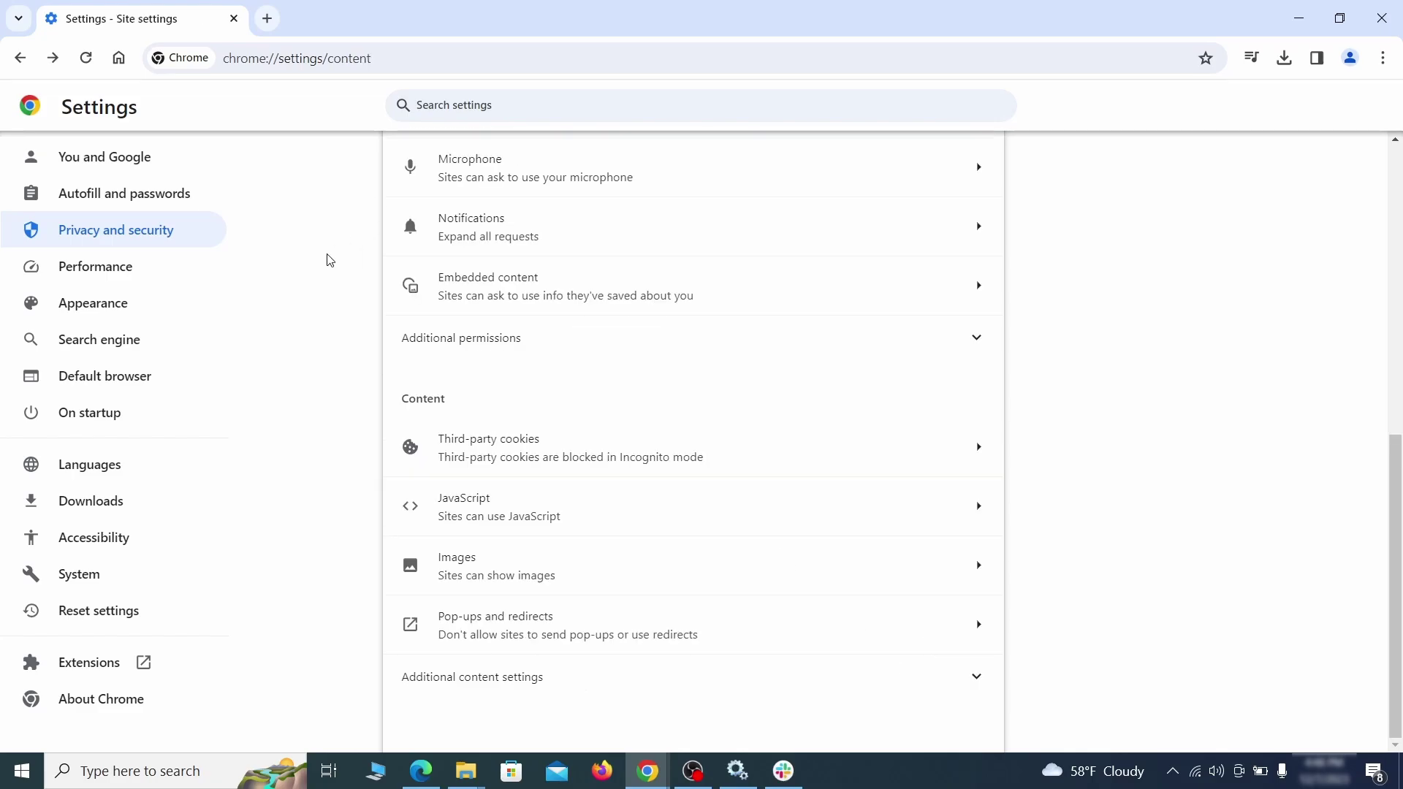
click(191, 306)
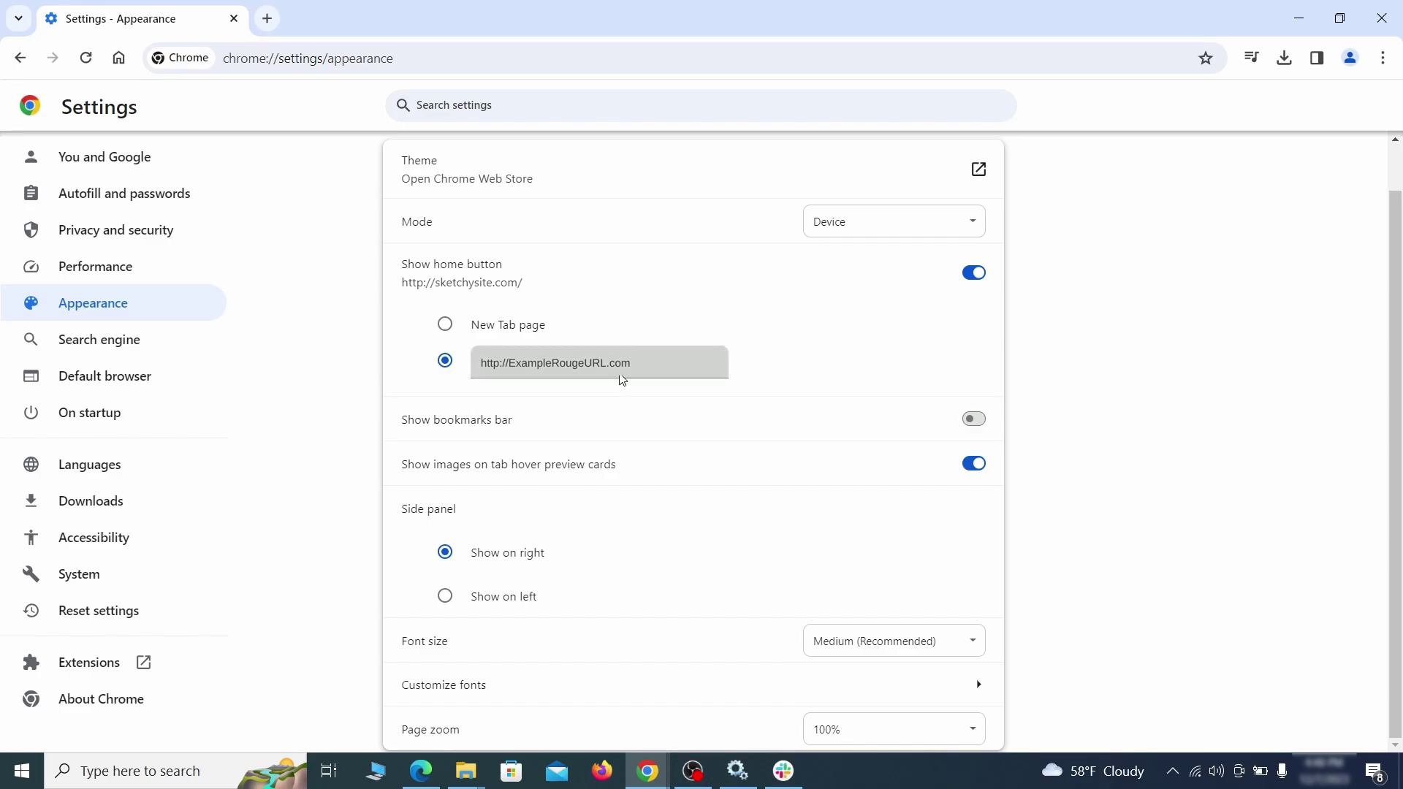
drag(622, 379, 464, 364)
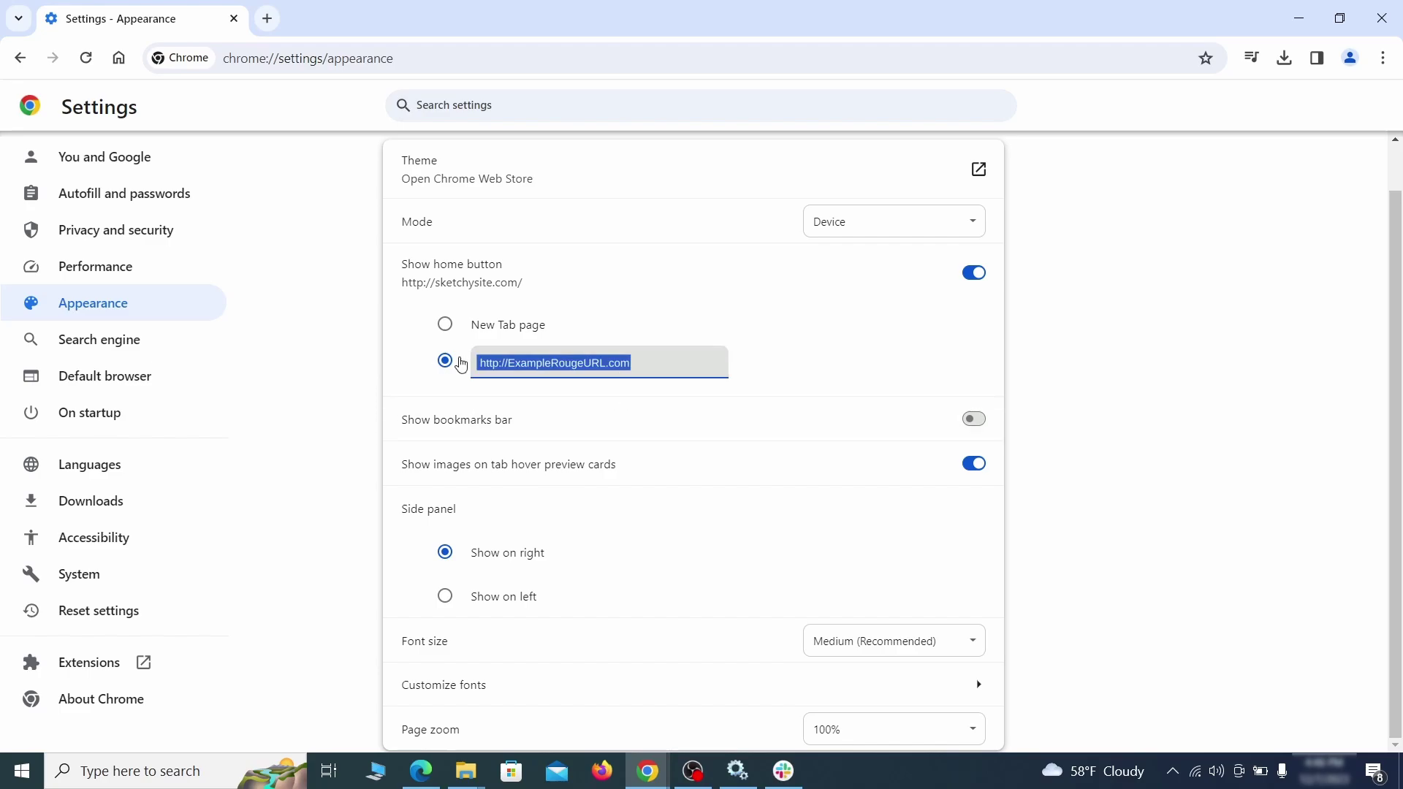
key(BackSpace)
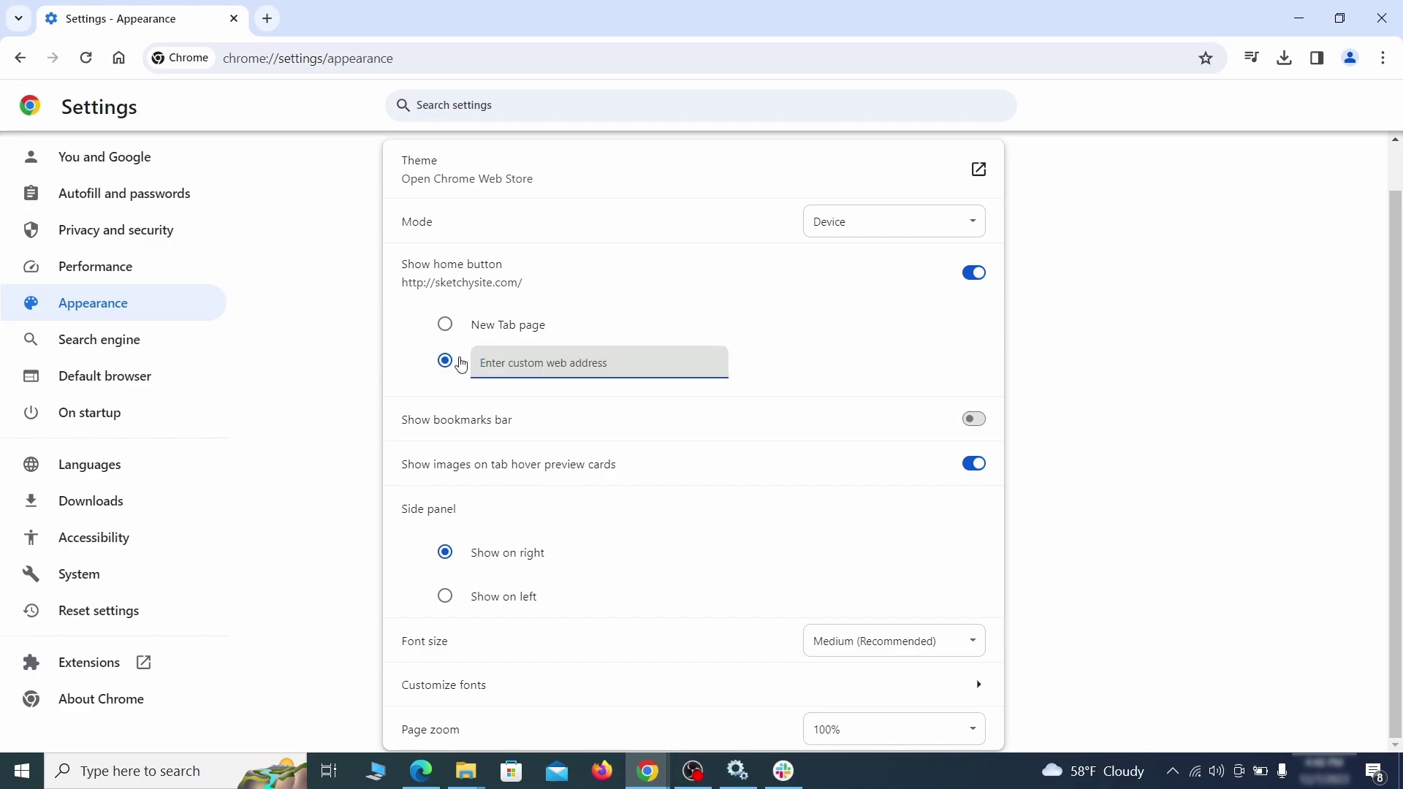
- Set the search engine used in Chrome's address bar to Google
click(146, 341)
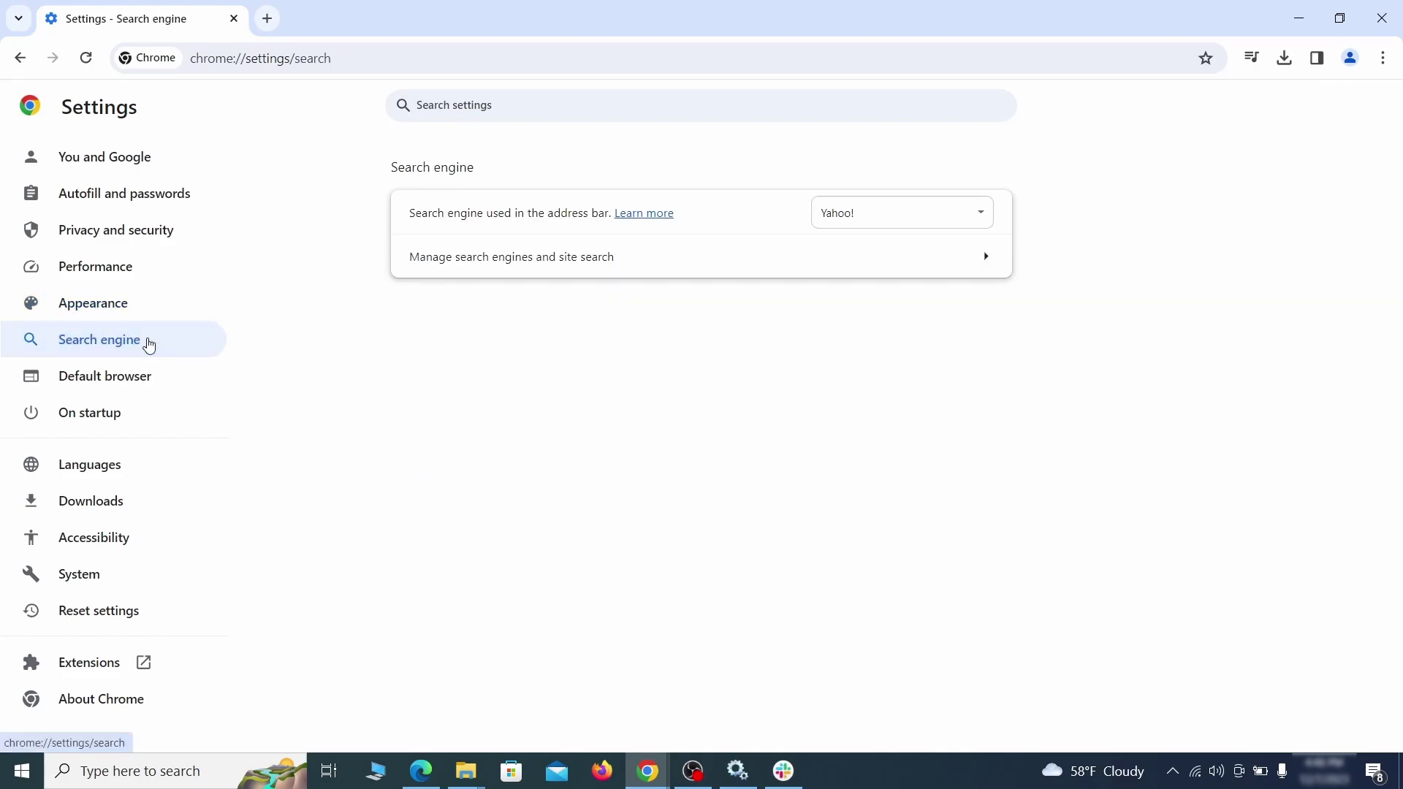
click(889, 220)
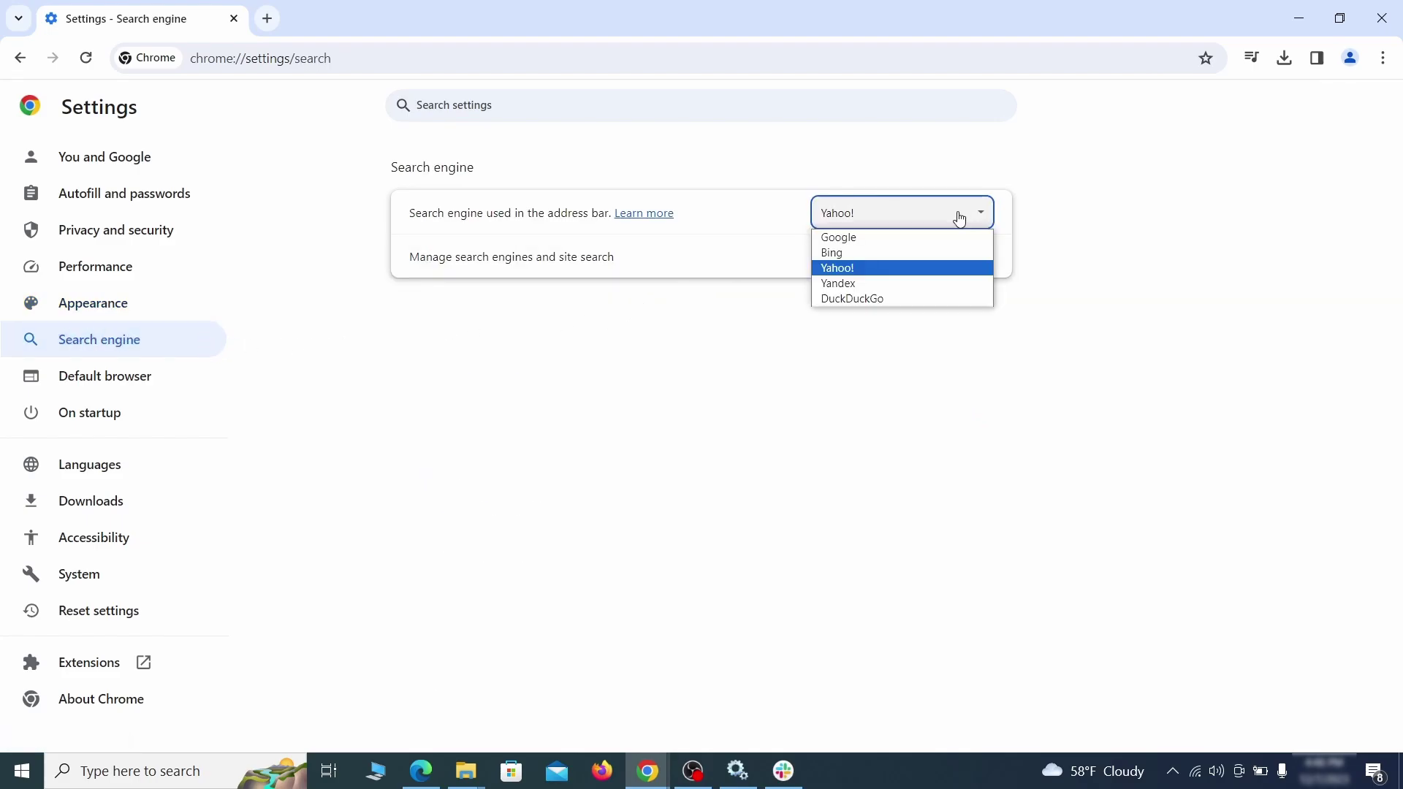
click(922, 241)
- Delete the ExampleRougeURL.com entry from the site search list in Chrome's search engine management
click(901, 270)
scroll(877, 395, down, 6)
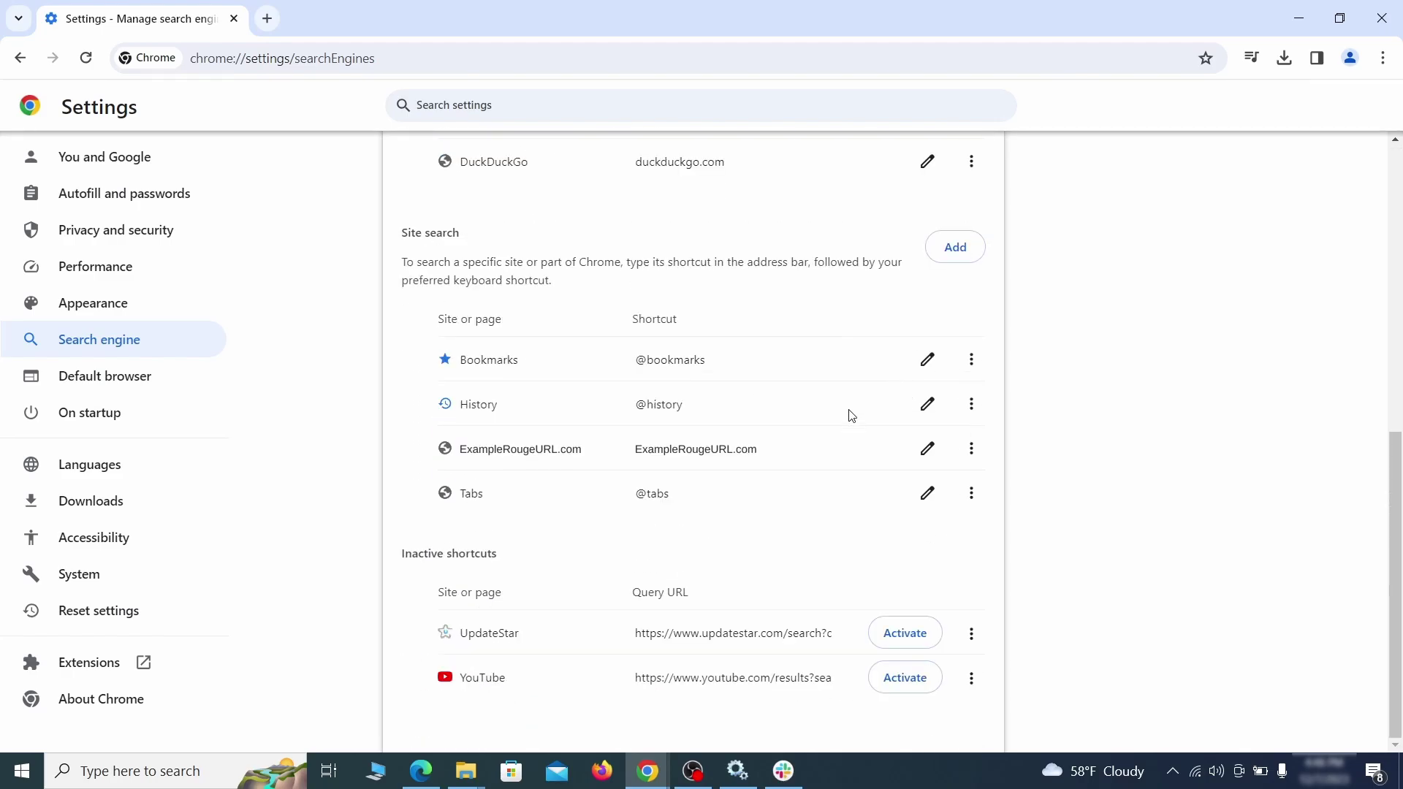
click(971, 448)
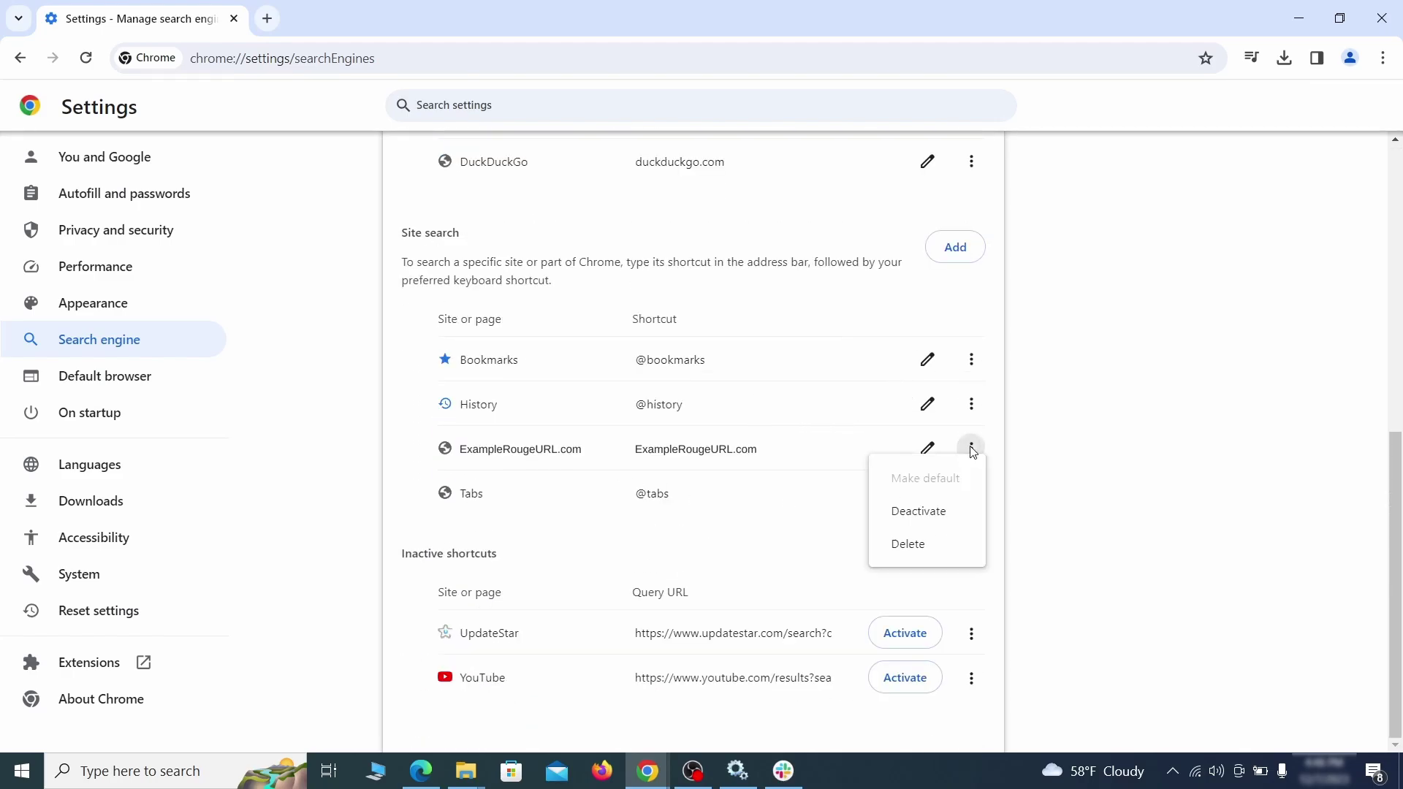
click(909, 546)
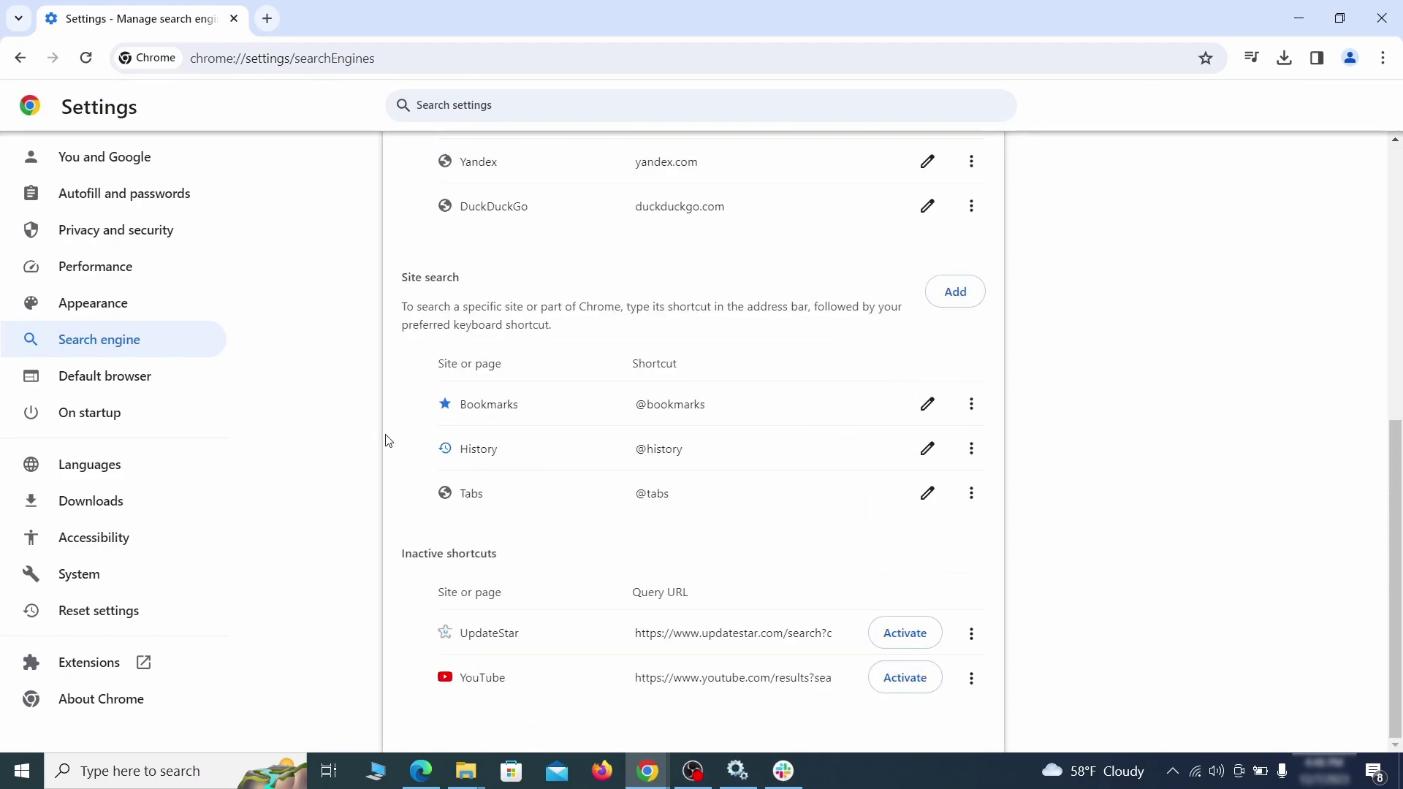
- Remove the ExampleRougeURL.com startup page and set Chrome to continue where you left off on startup
click(103, 413)
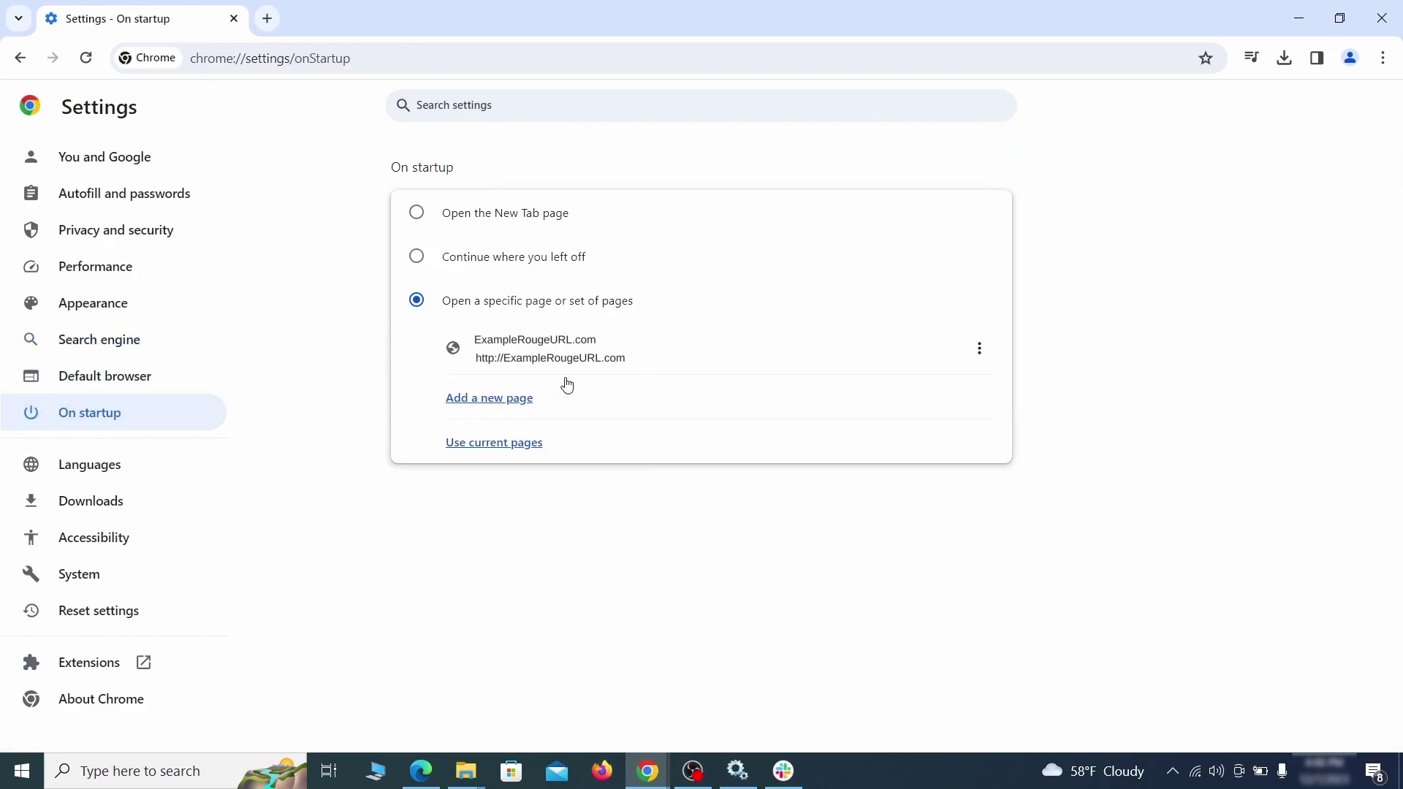
click(979, 348)
click(936, 391)
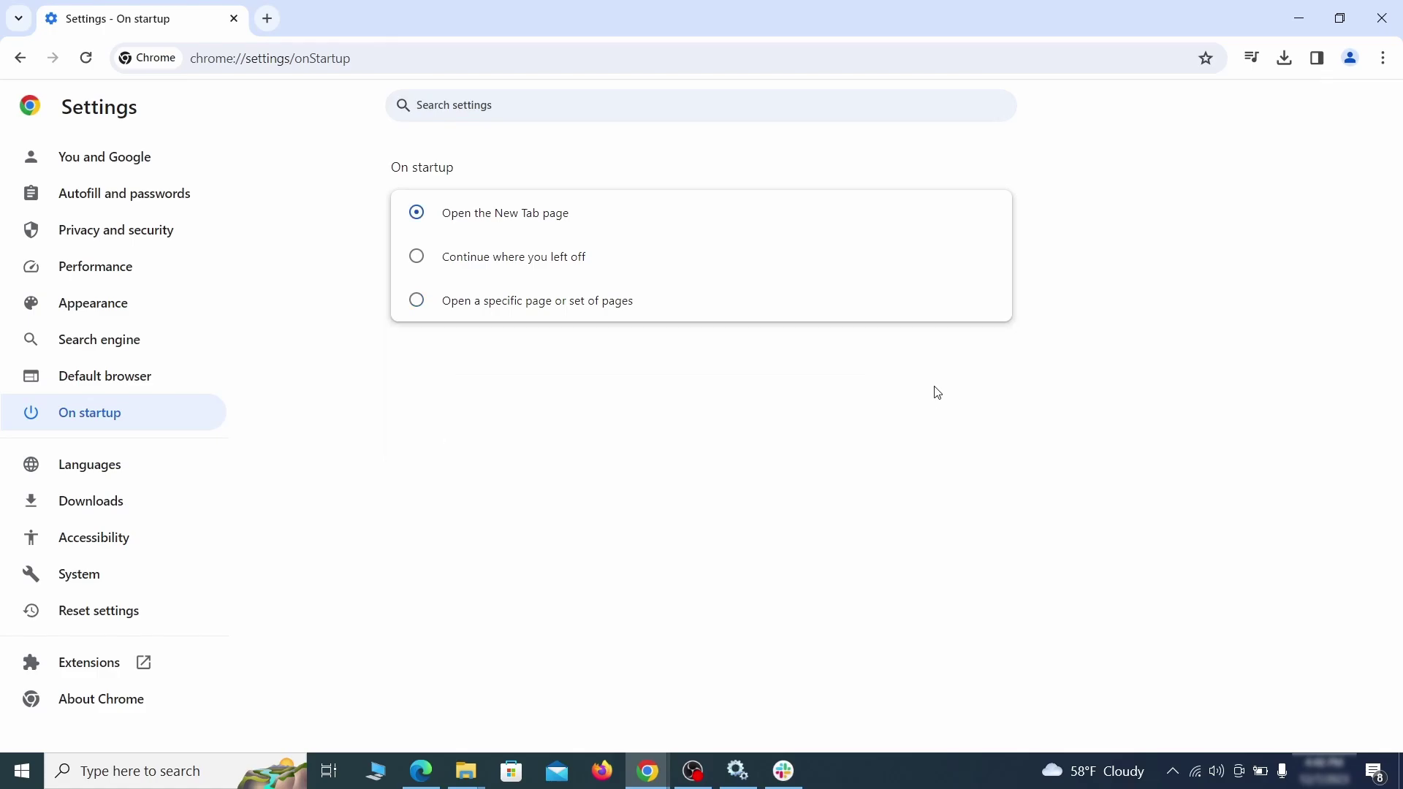
click(419, 260)
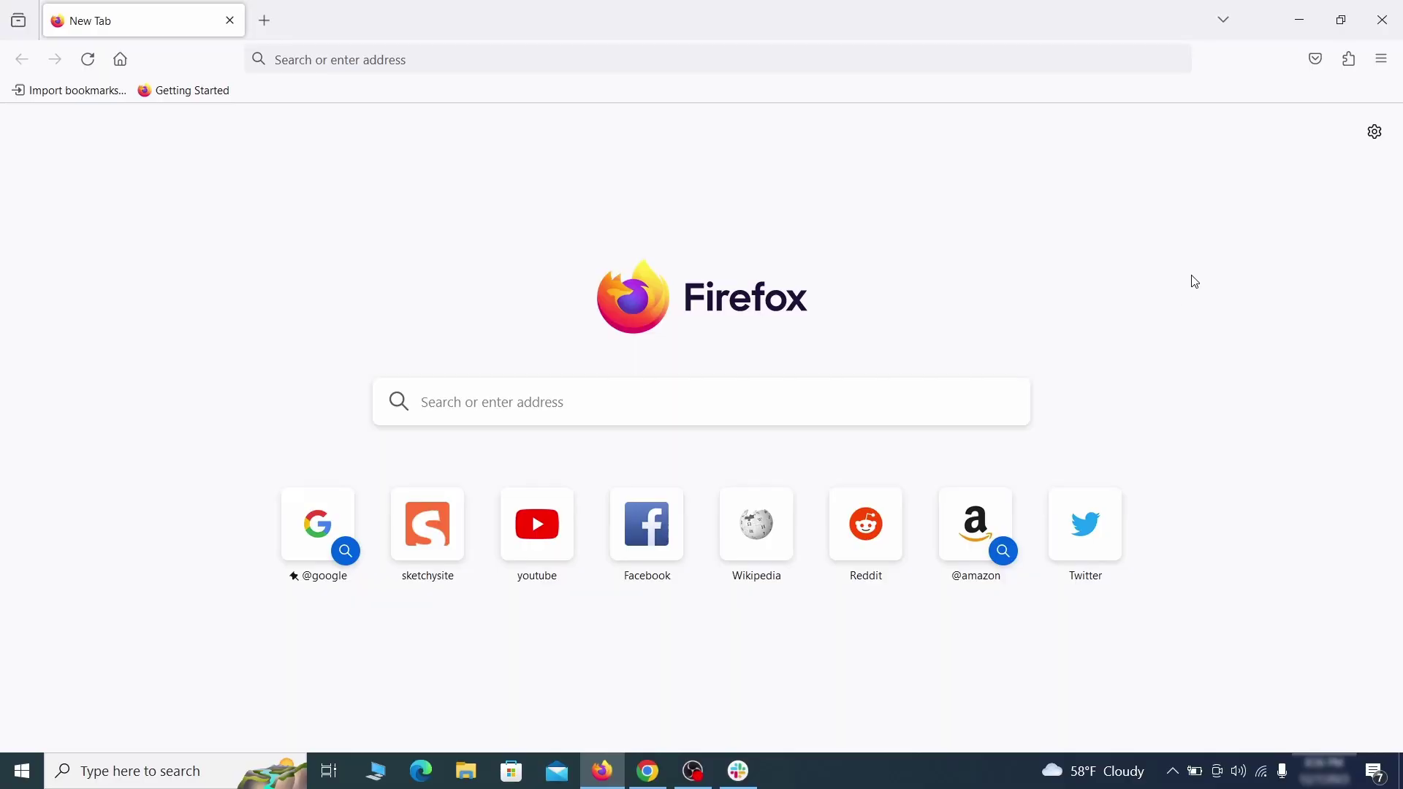
- In Firefox's extension manager, turn off the Contenu+ extension and remove it
click(1349, 59)
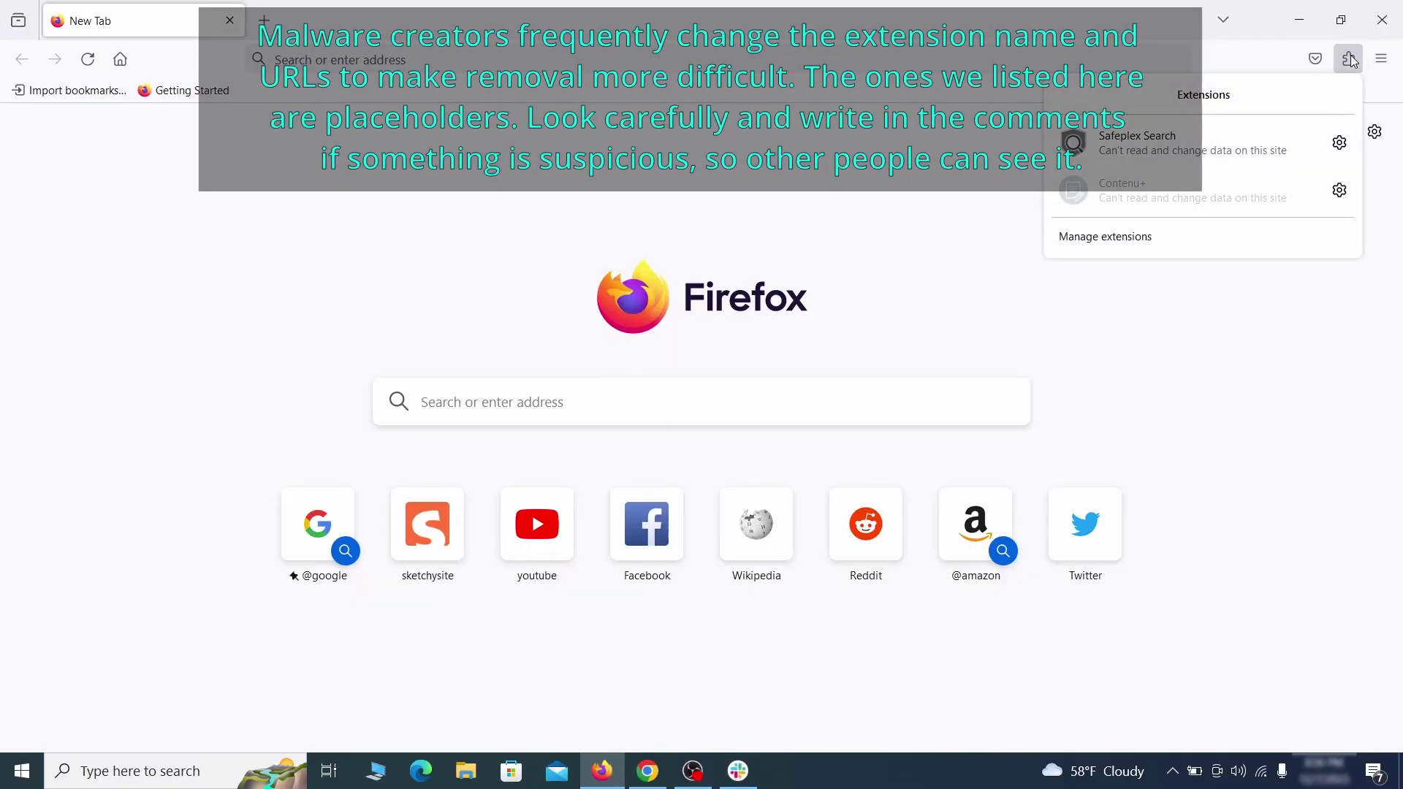
click(1181, 240)
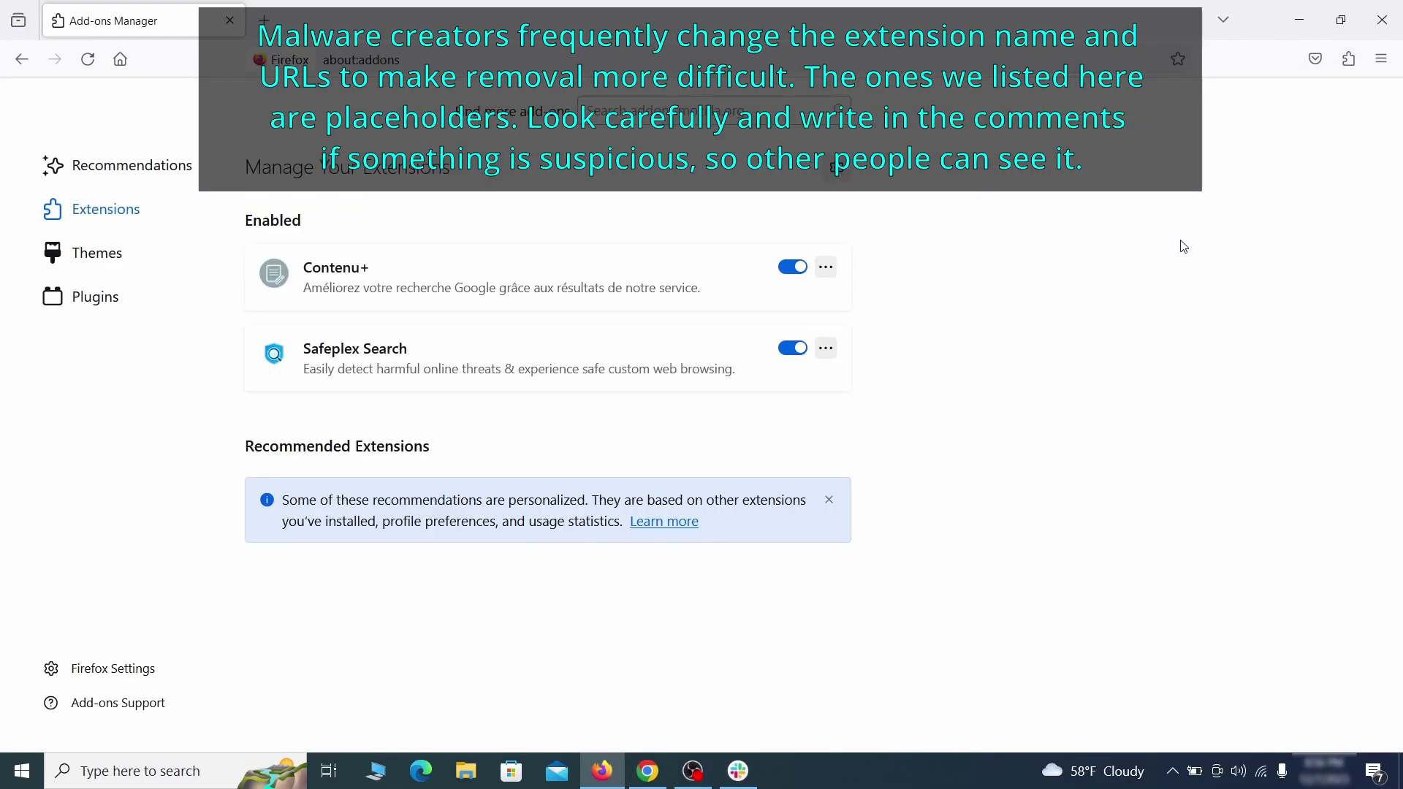
click(792, 267)
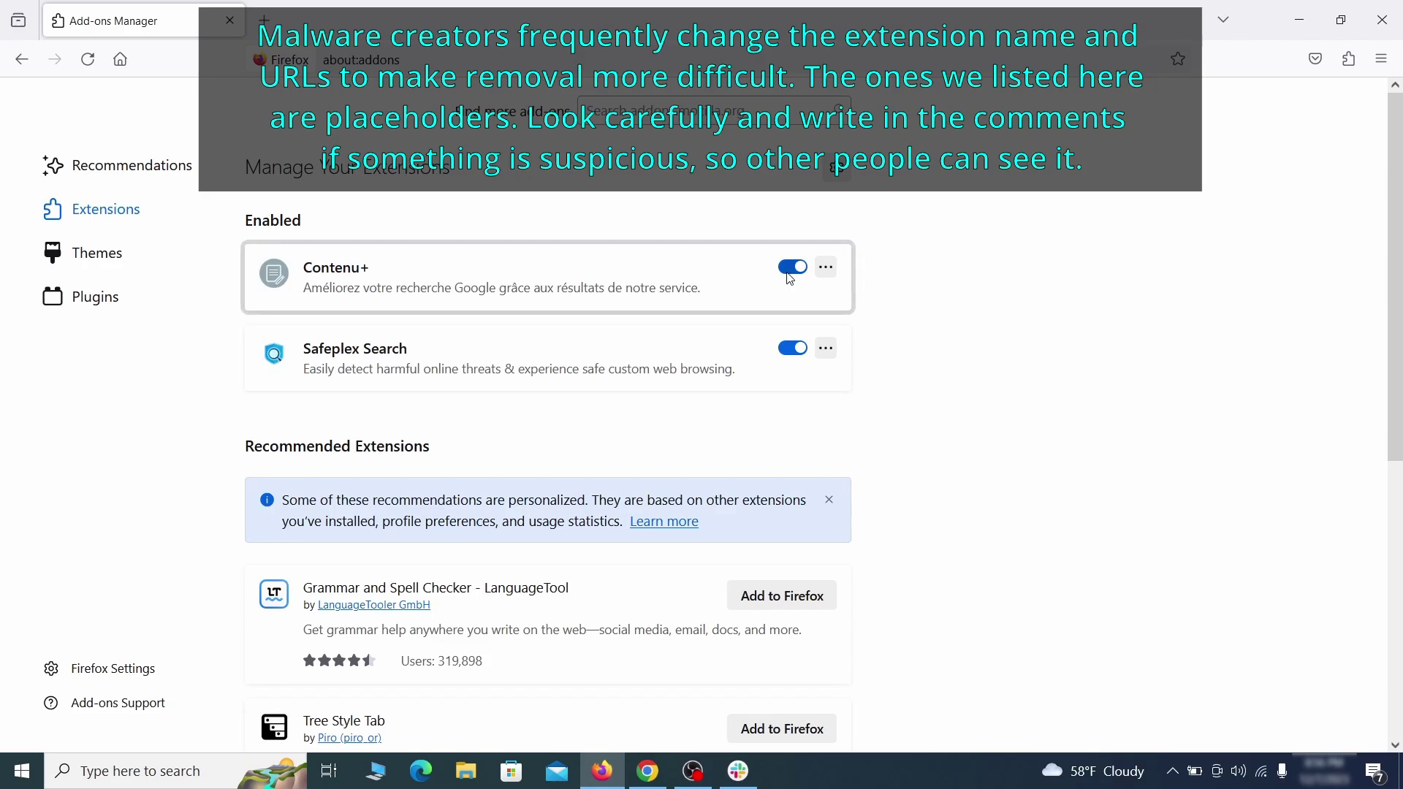
click(825, 267)
click(882, 294)
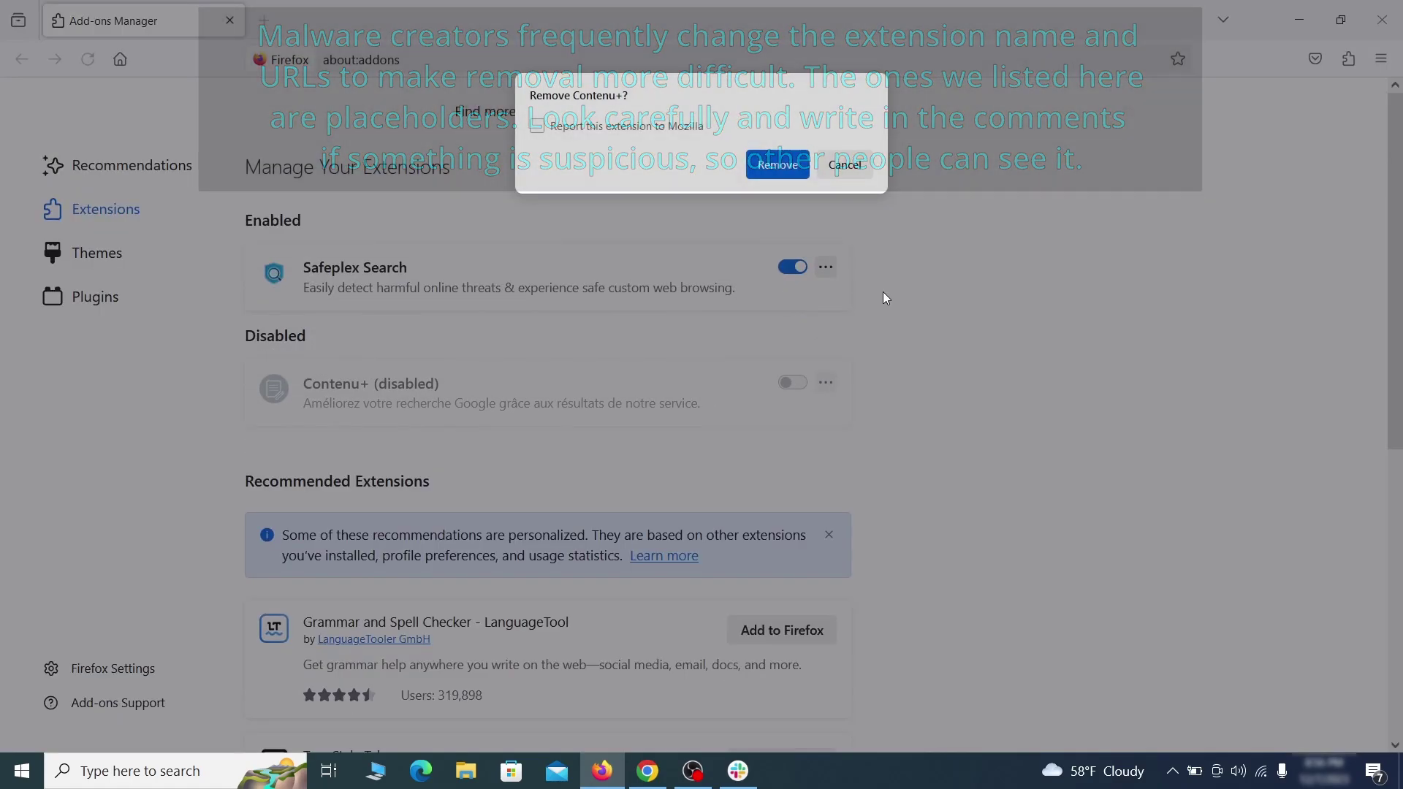
click(777, 164)
- In Firefox's home settings, clear the ExampleRougeURL.com custom address for the homepage and new windows
click(1382, 64)
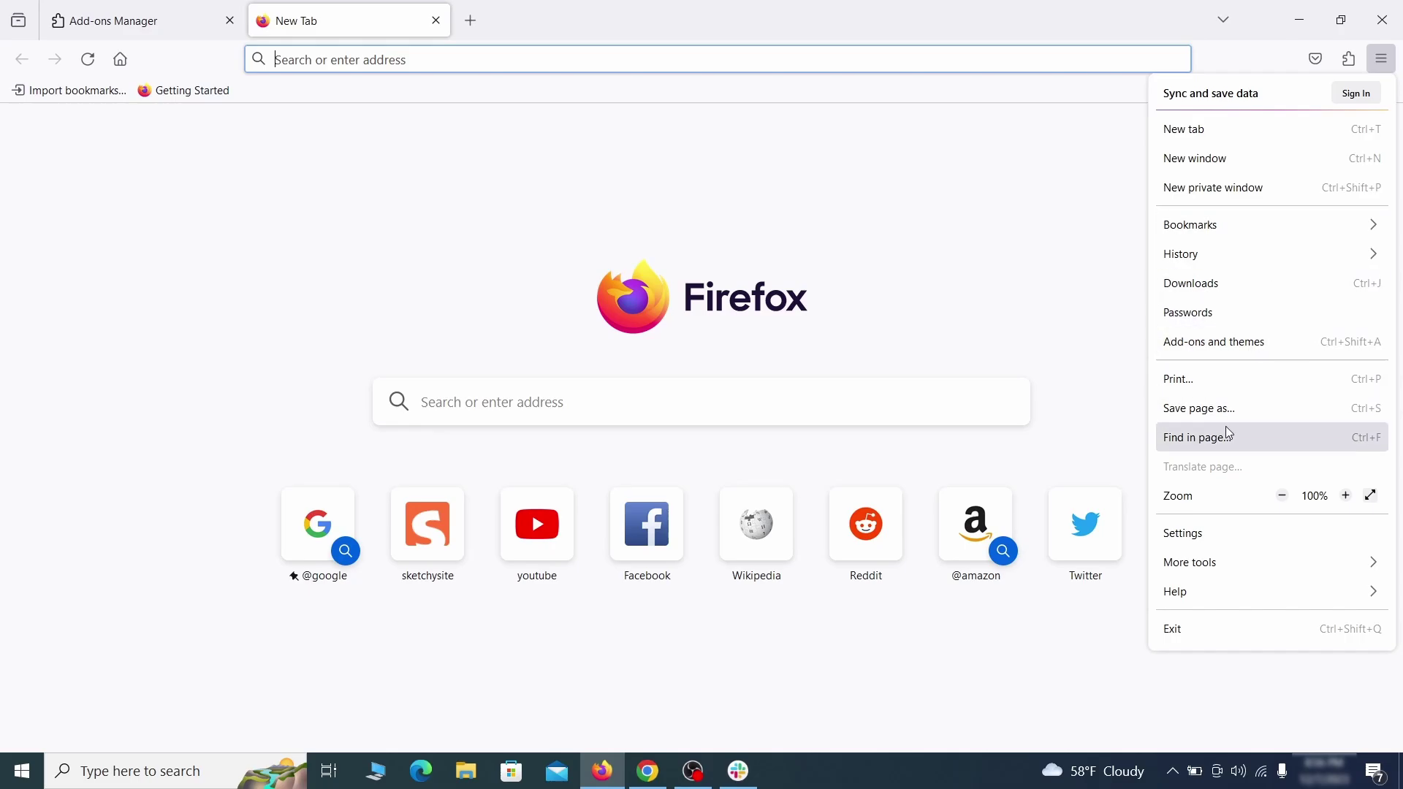
click(1213, 537)
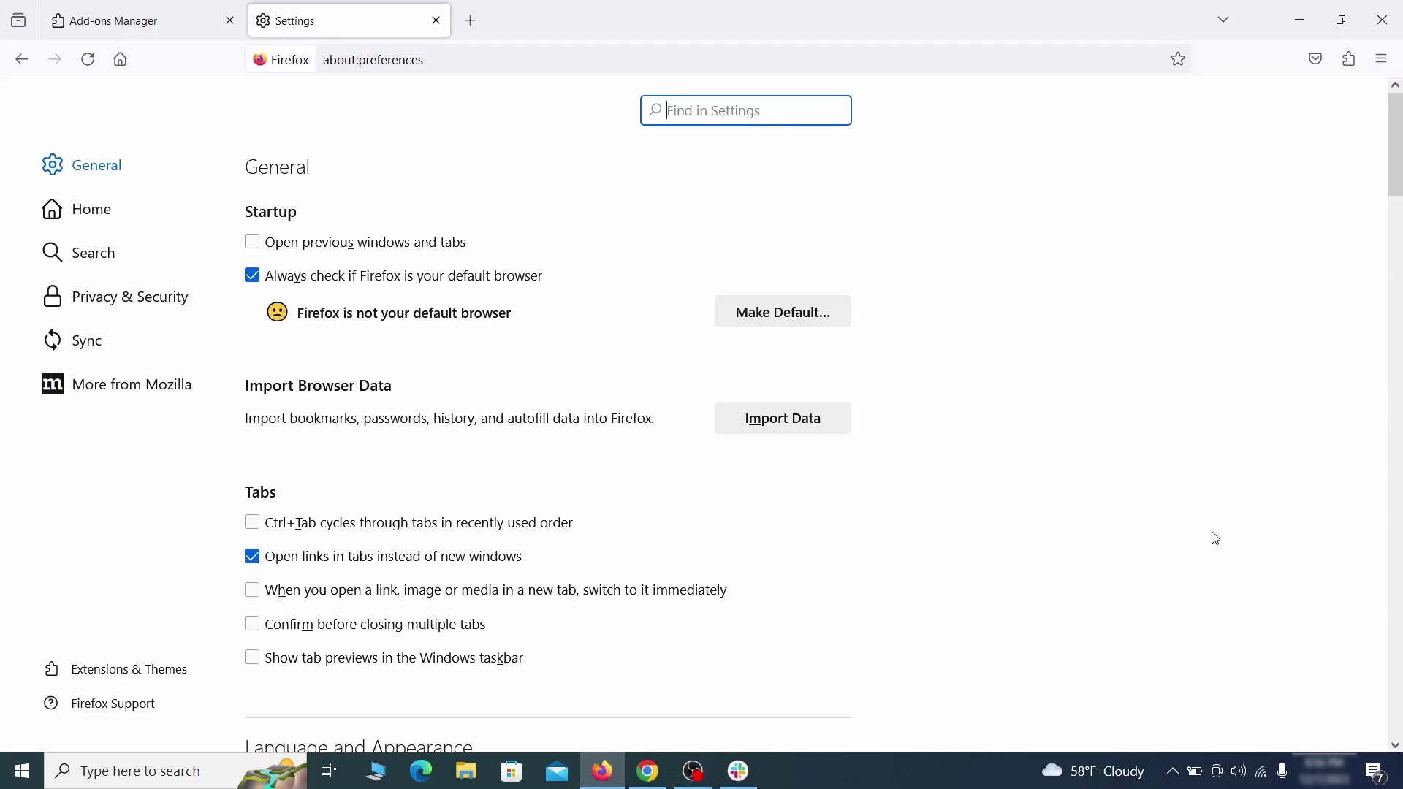
click(106, 210)
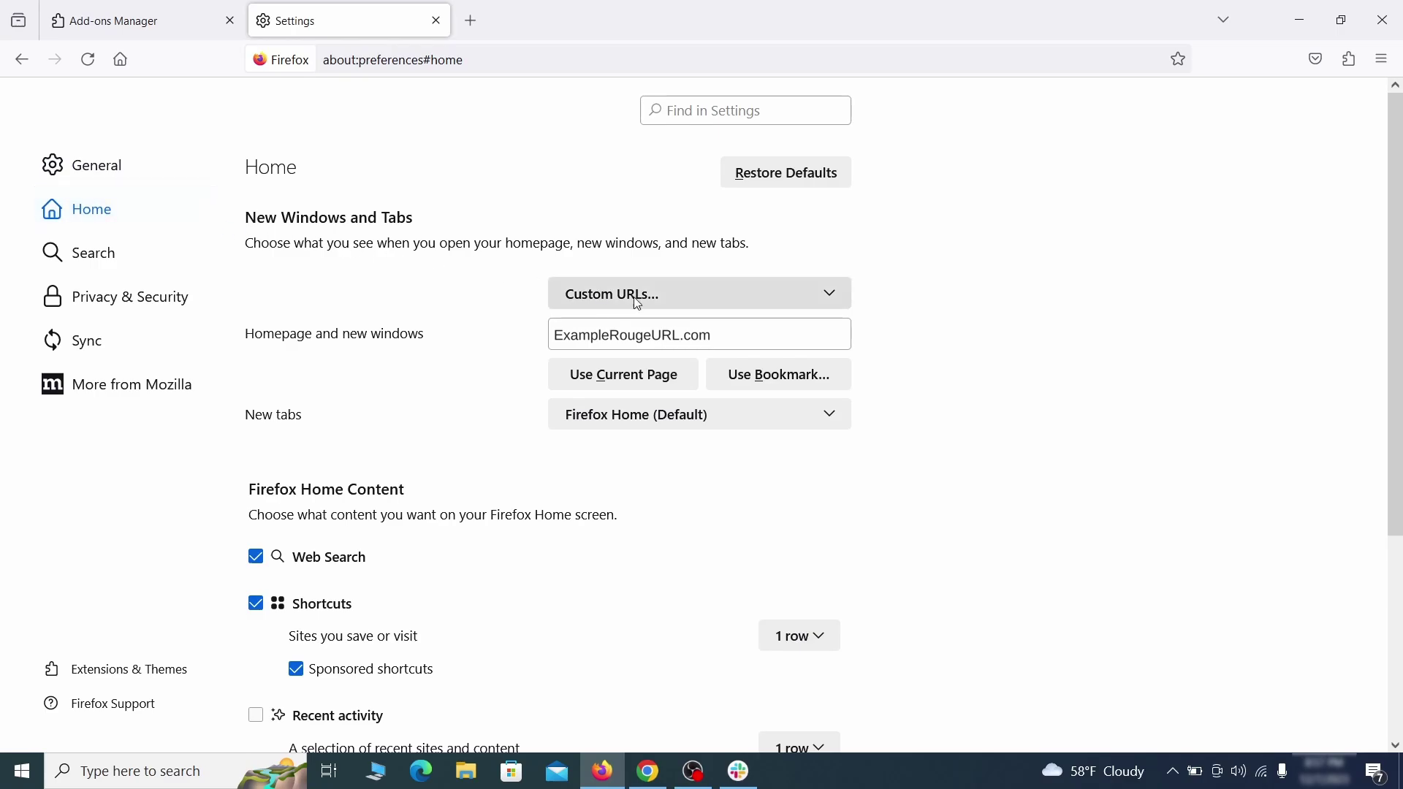
triple_click(709, 336)
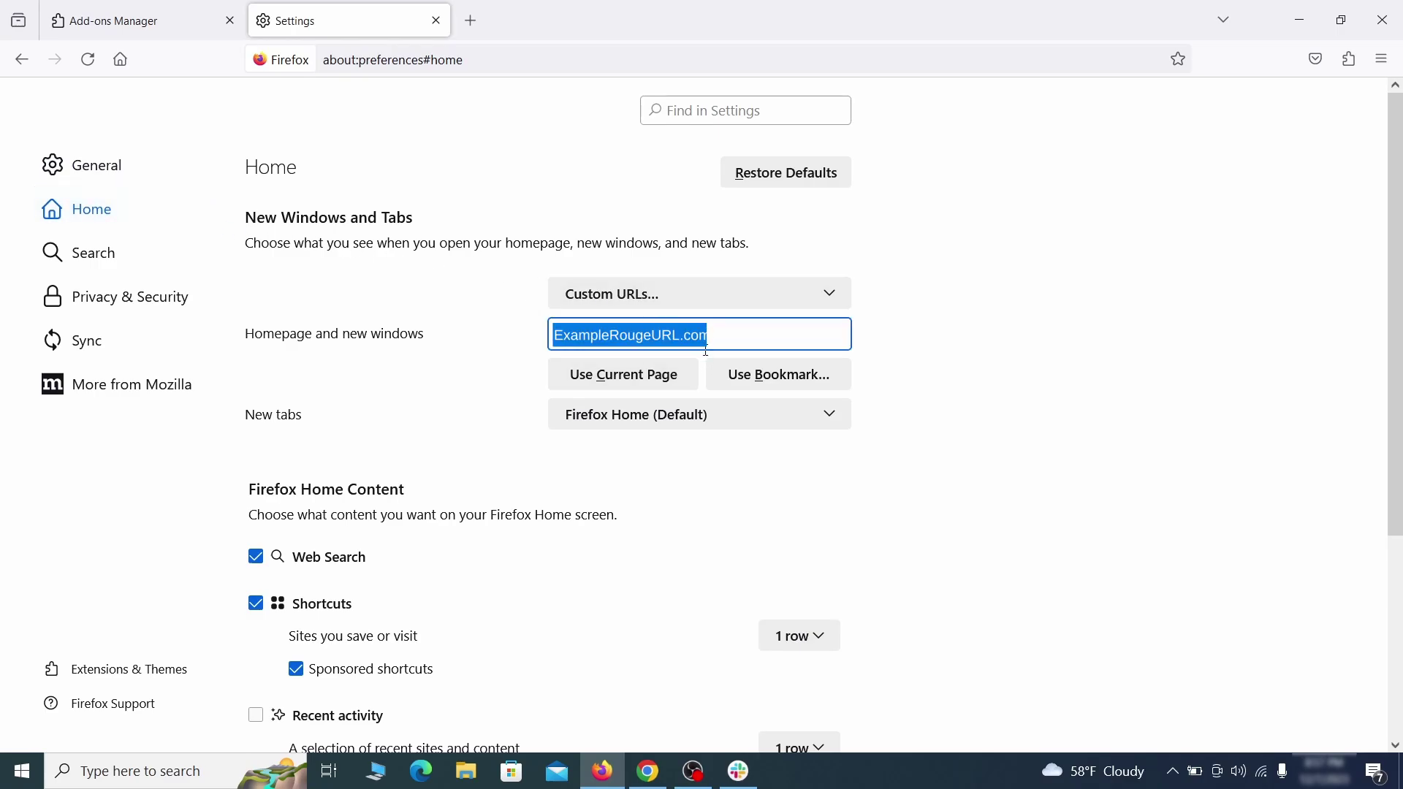
key(BackSpace)
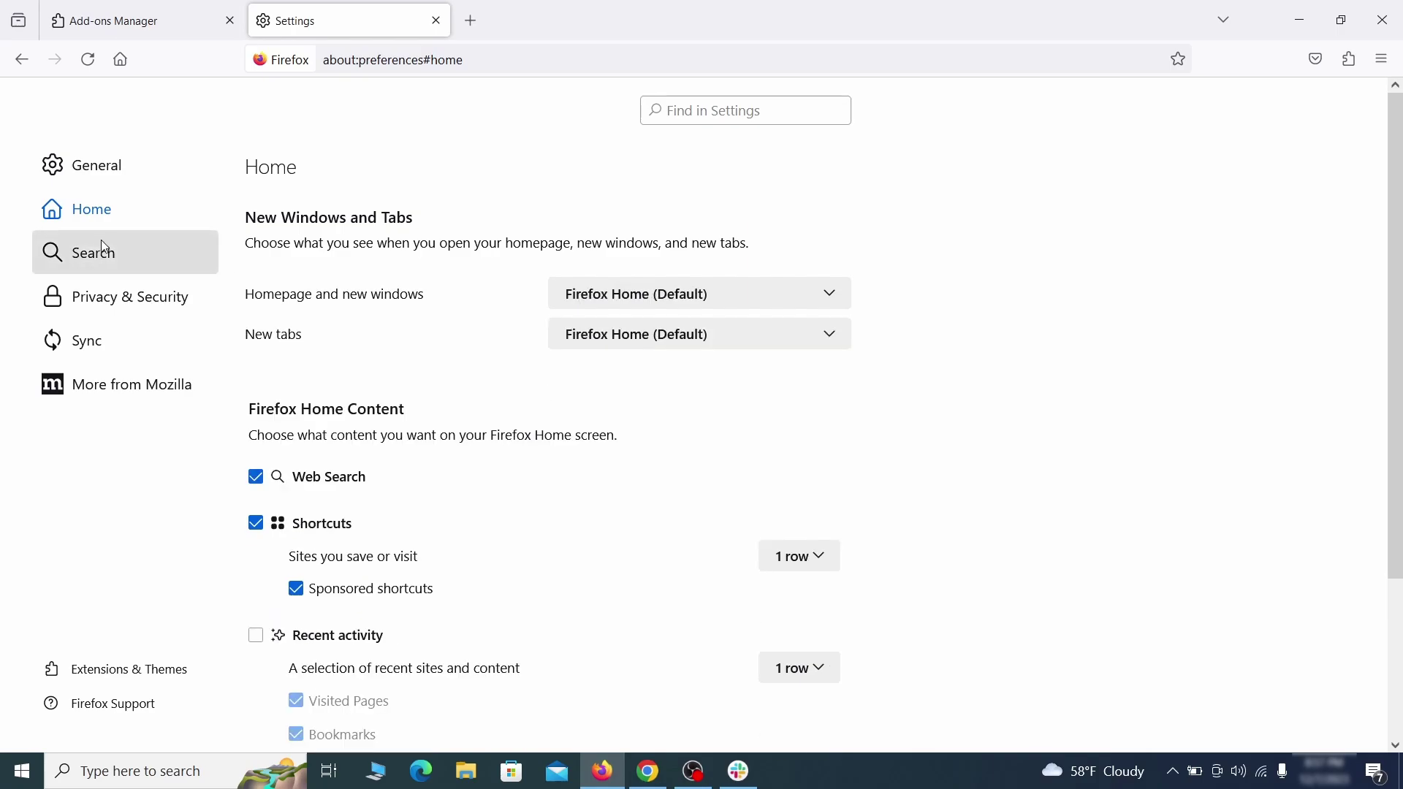
- Set Firefox's default search engine to Google
click(100, 255)
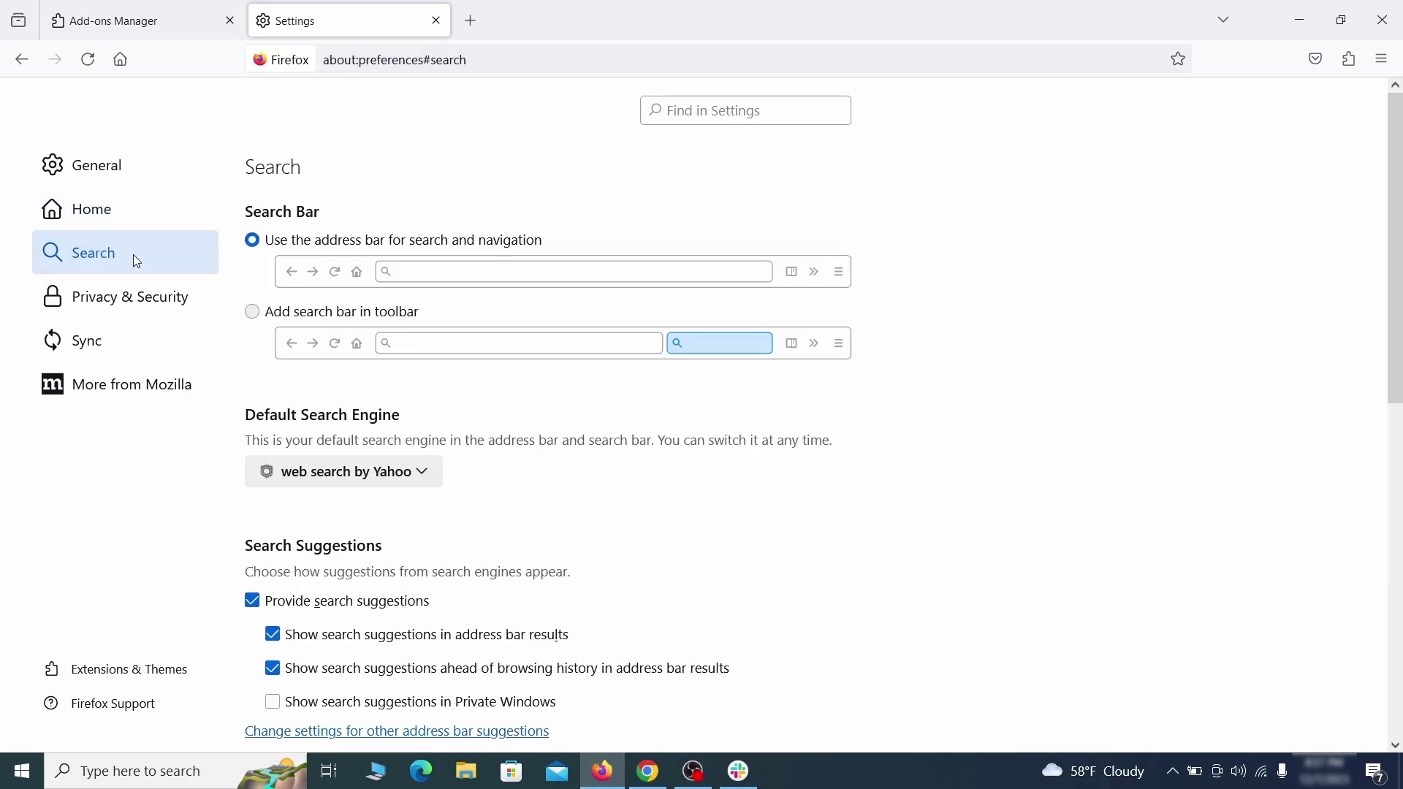
scroll(501, 389, down, 2)
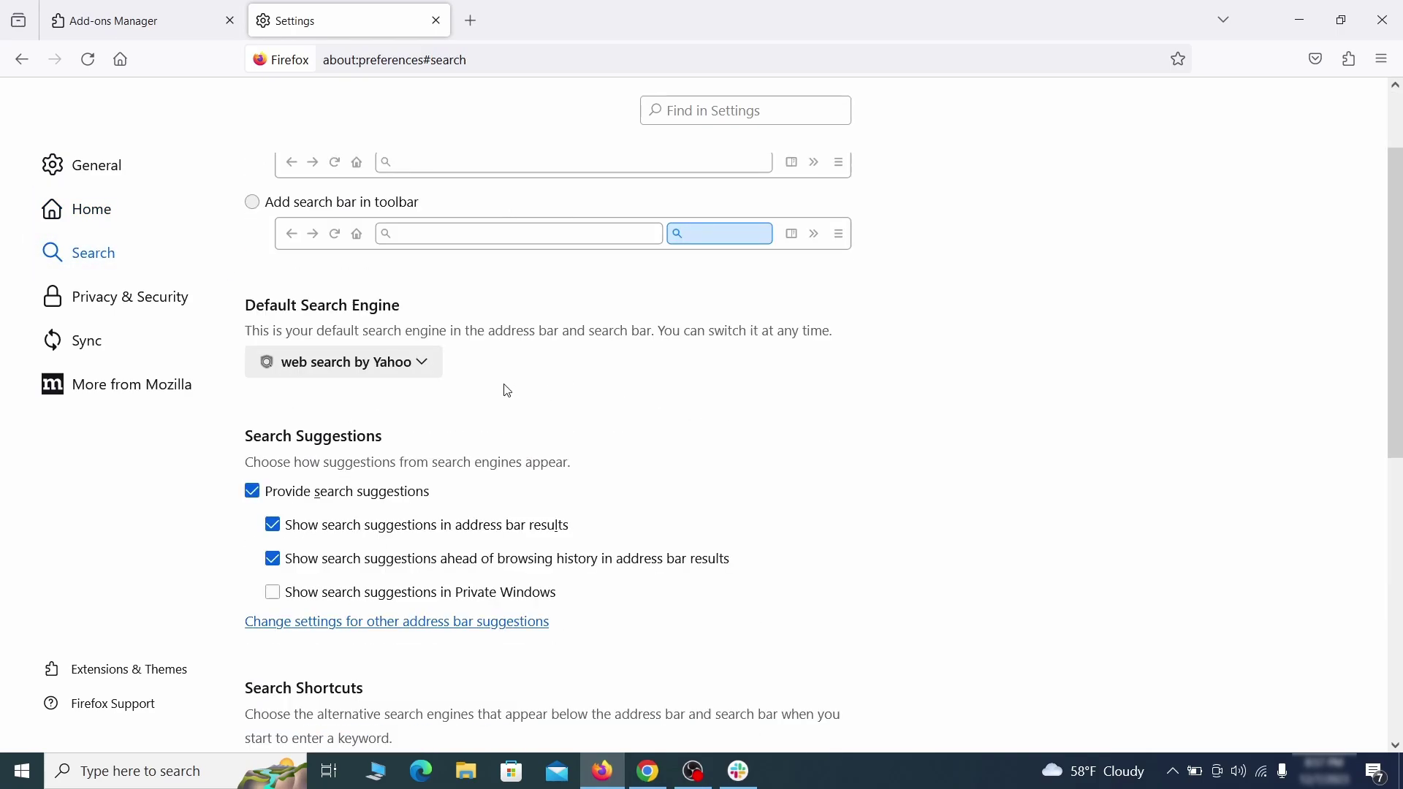
click(416, 366)
click(407, 391)
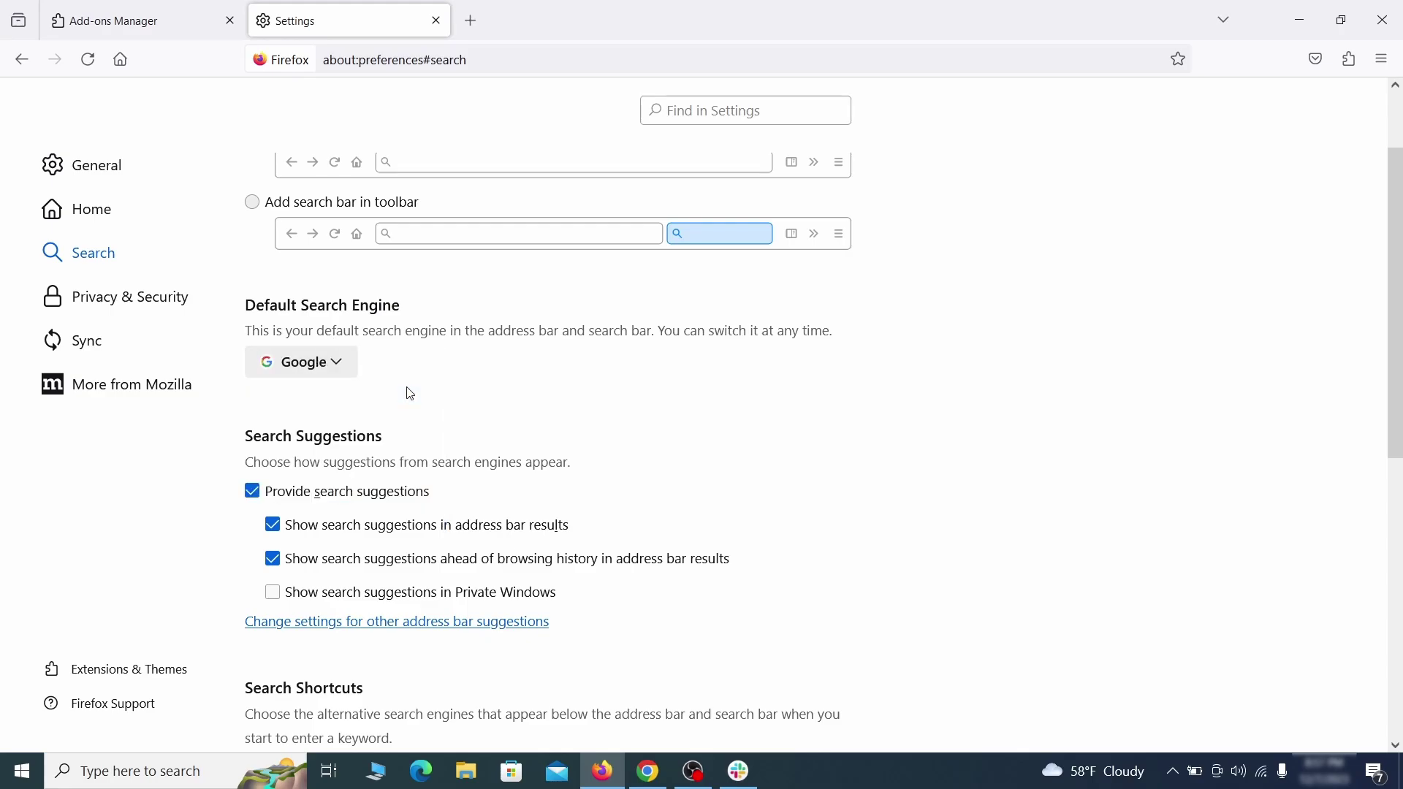
- Remove the "web search by Yahoo" engine with the Safeplex Search keyword from Firefox's search shortcuts
scroll(675, 415, down, 5)
scroll(752, 379, down, 3)
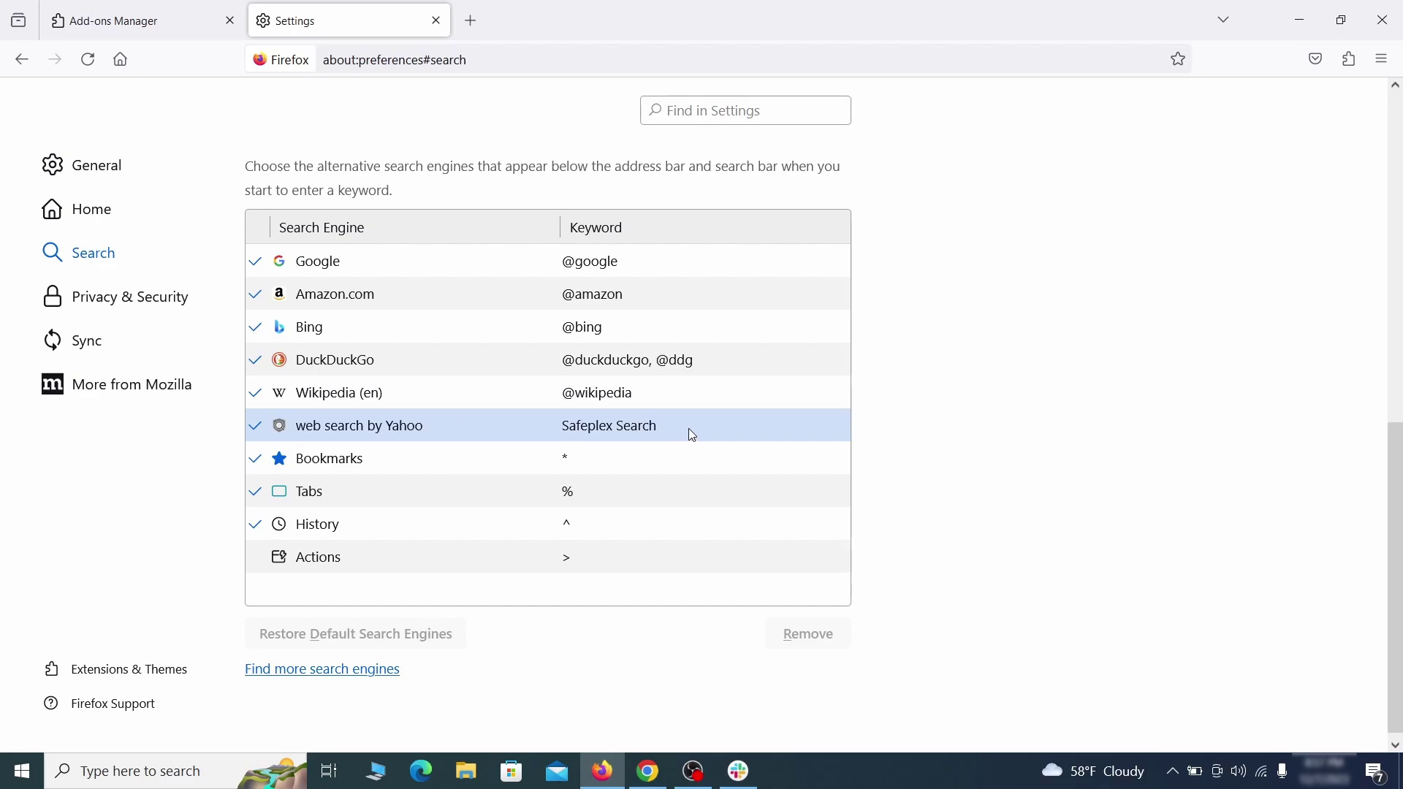
click(698, 436)
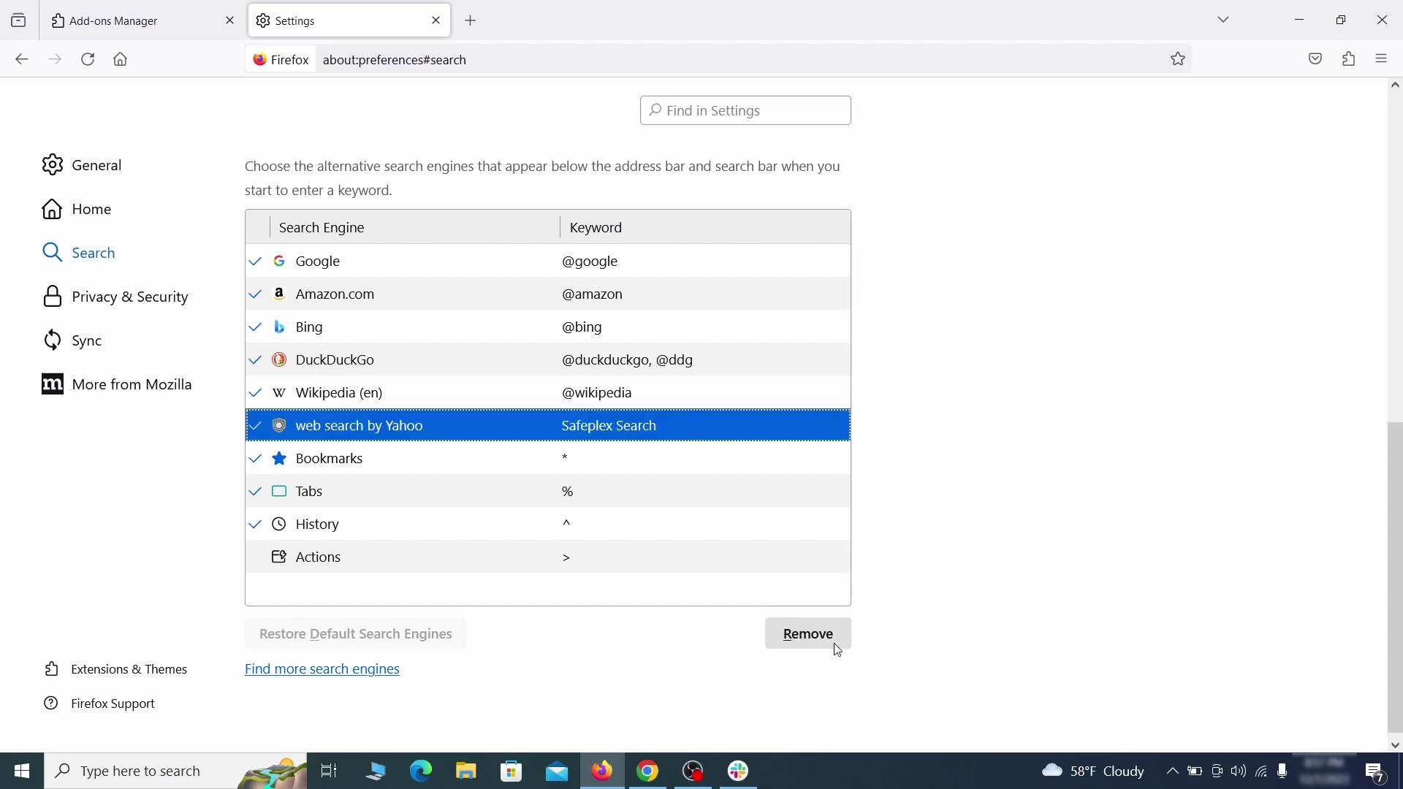
click(810, 635)
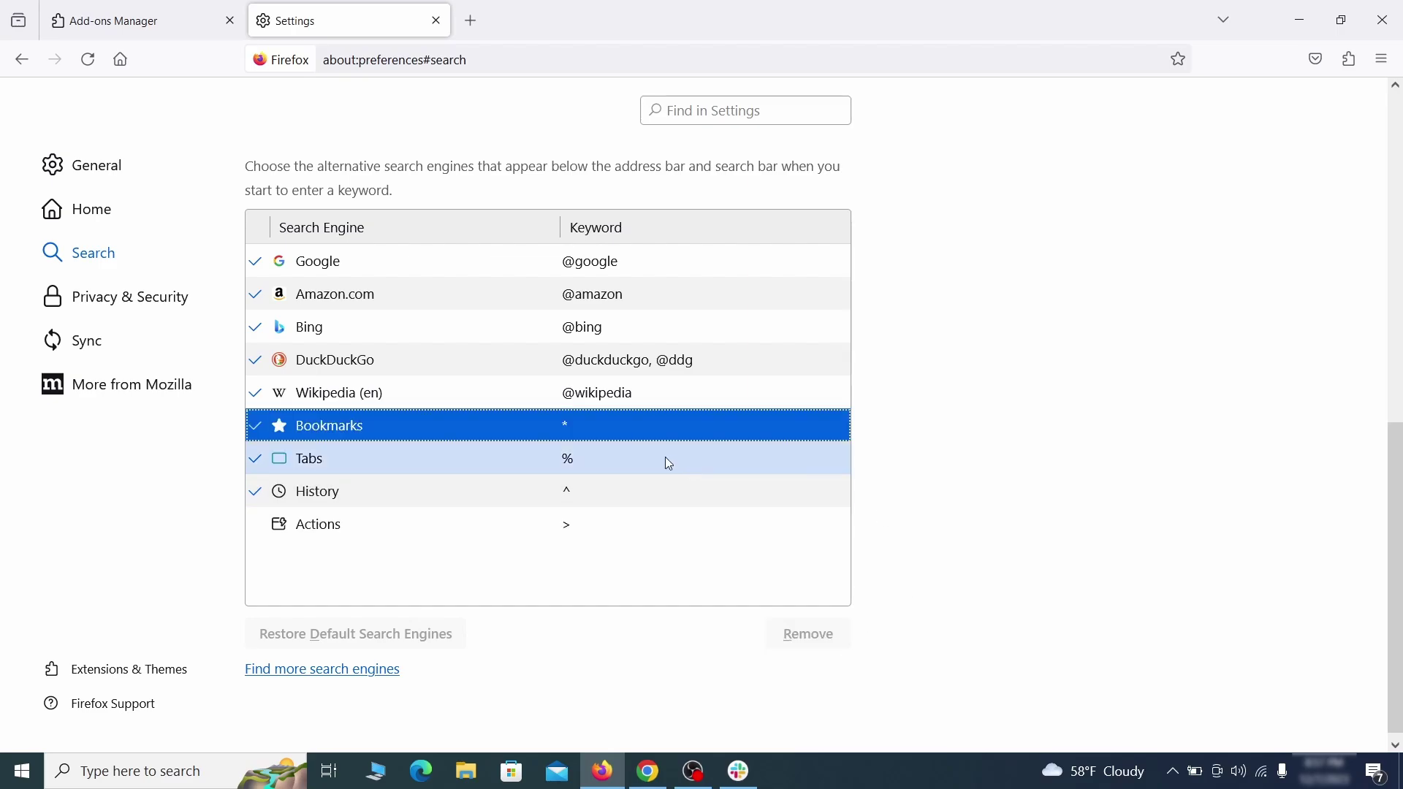
- Clear all cookies, site data and cached web content in Firefox's privacy settings
scroll(665, 460, up, 3)
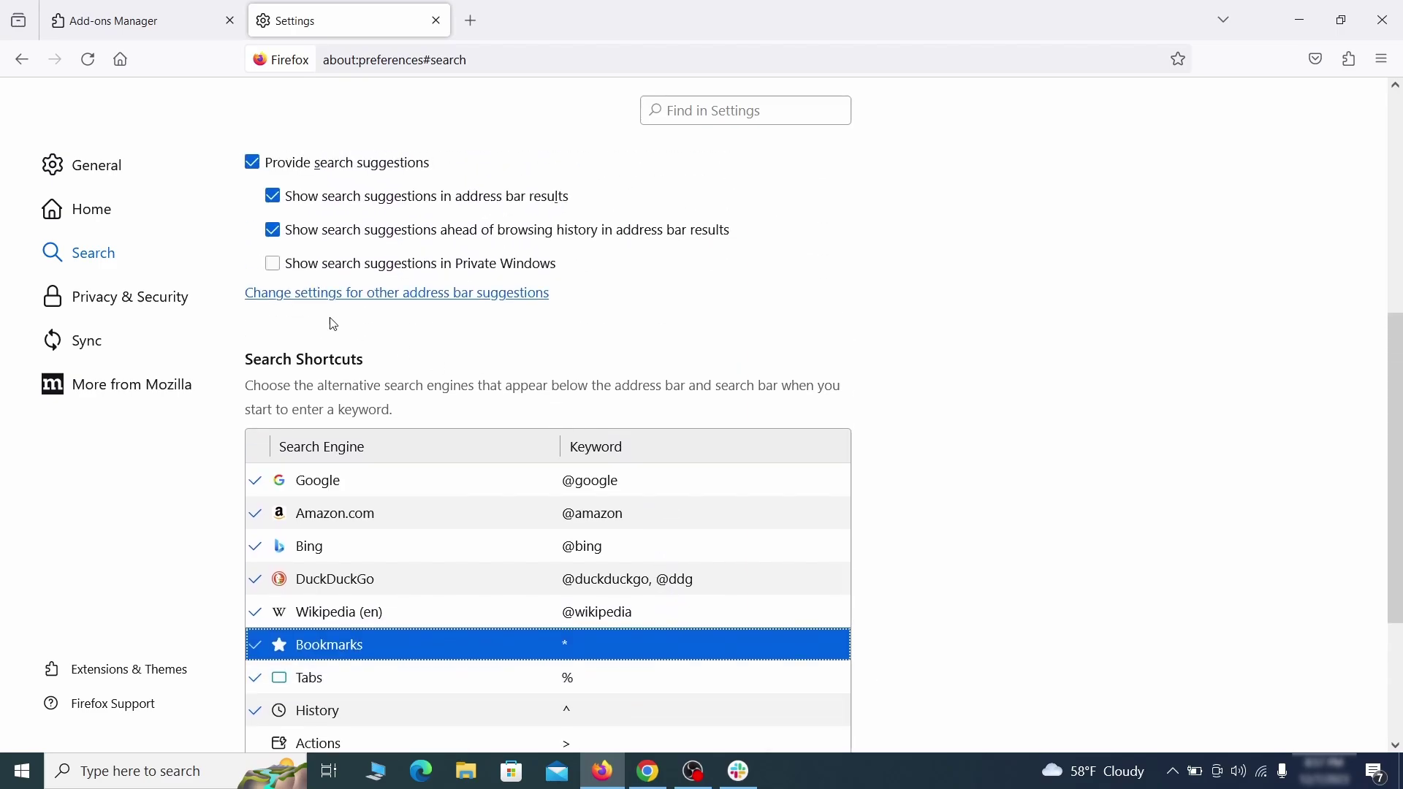
click(135, 291)
scroll(933, 336, down, 5)
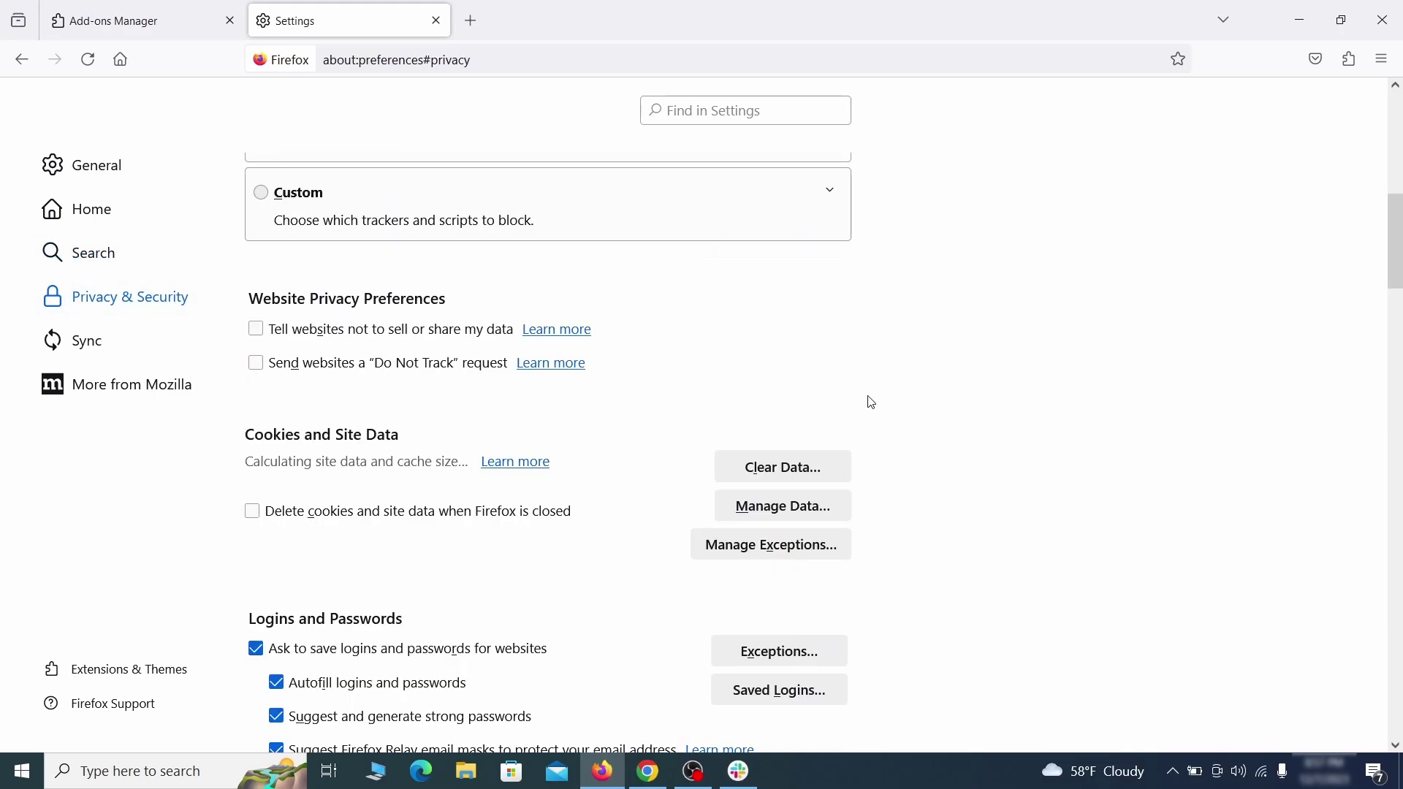
click(796, 468)
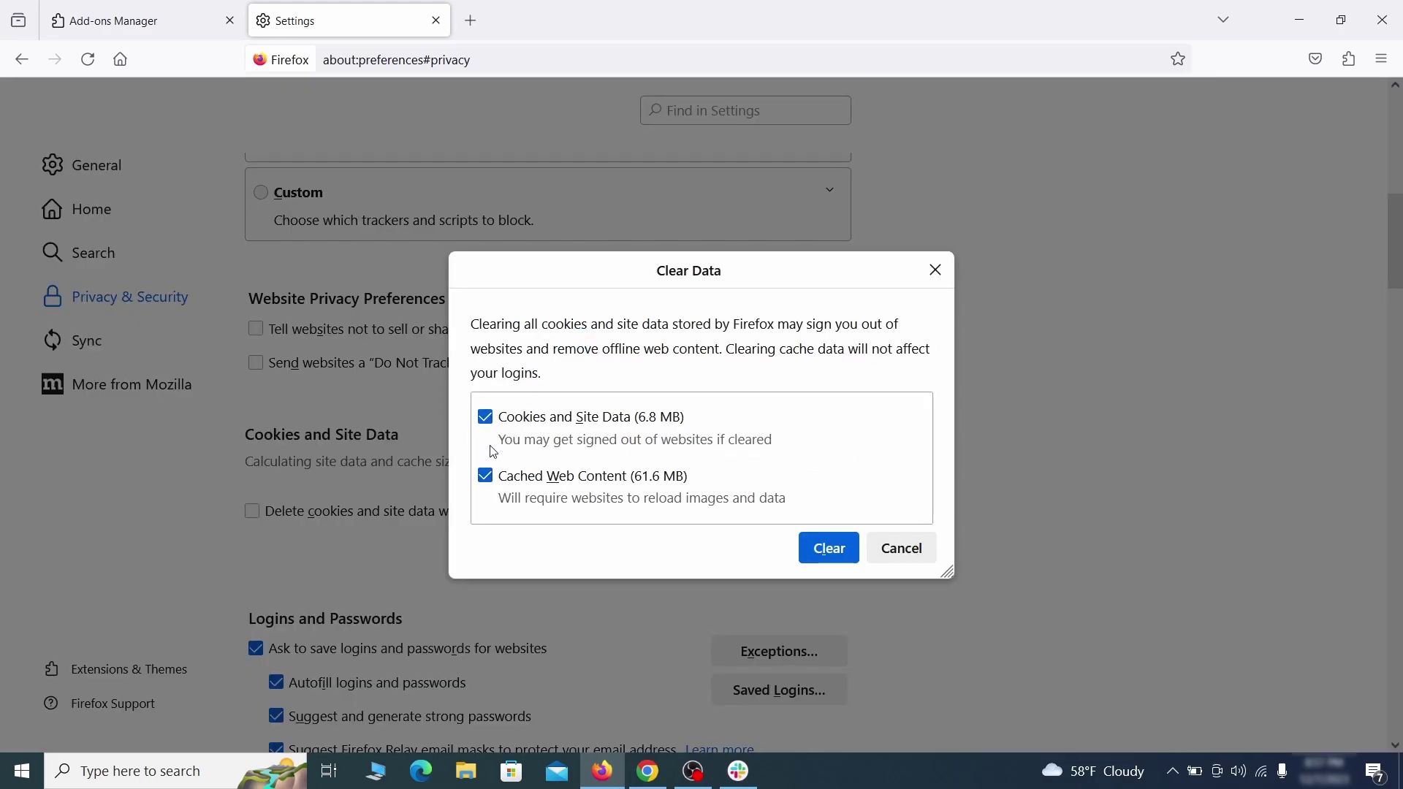
click(854, 553)
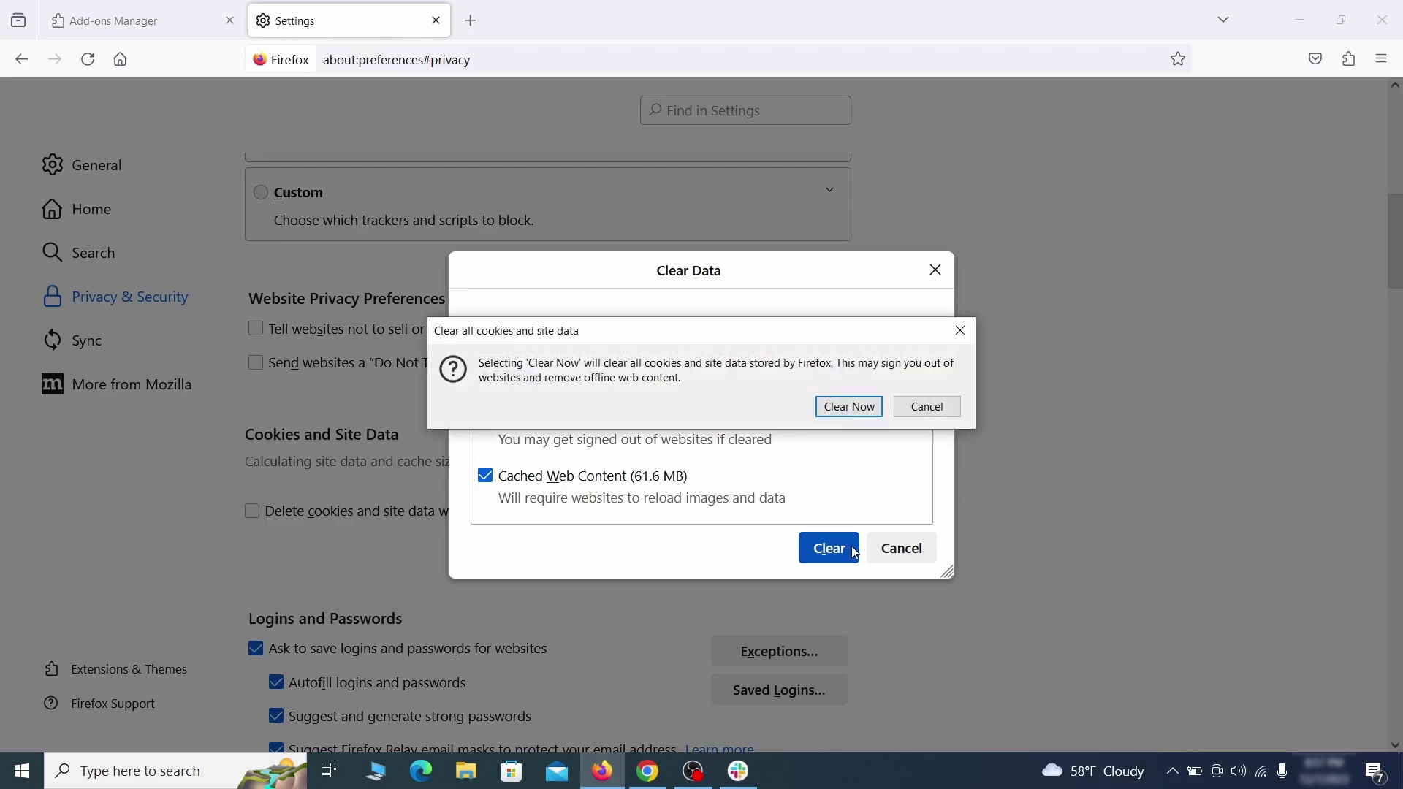
click(856, 412)
- Open the notification permission settings in Firefox's privacy and security options
scroll(954, 449, down, 13)
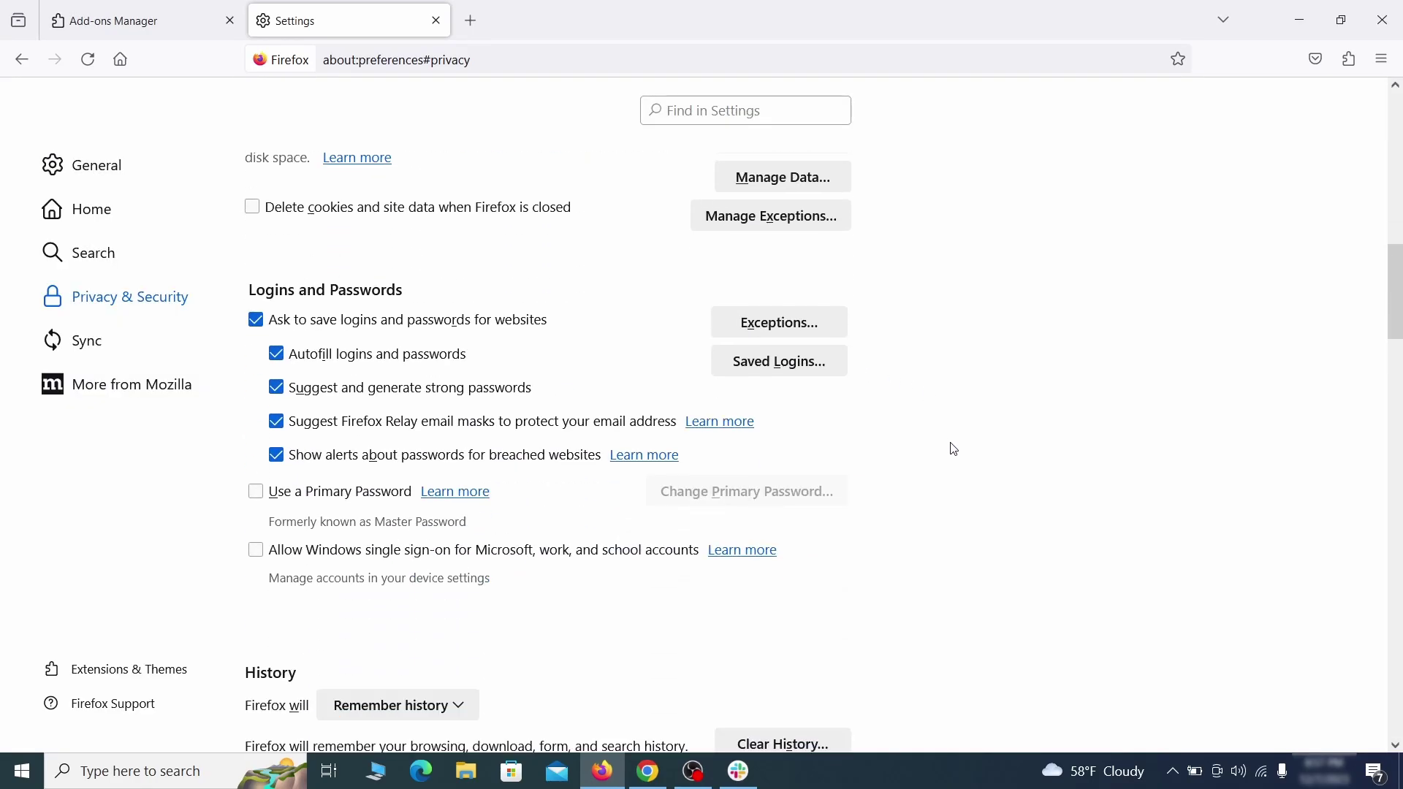
scroll(955, 449, down, 2)
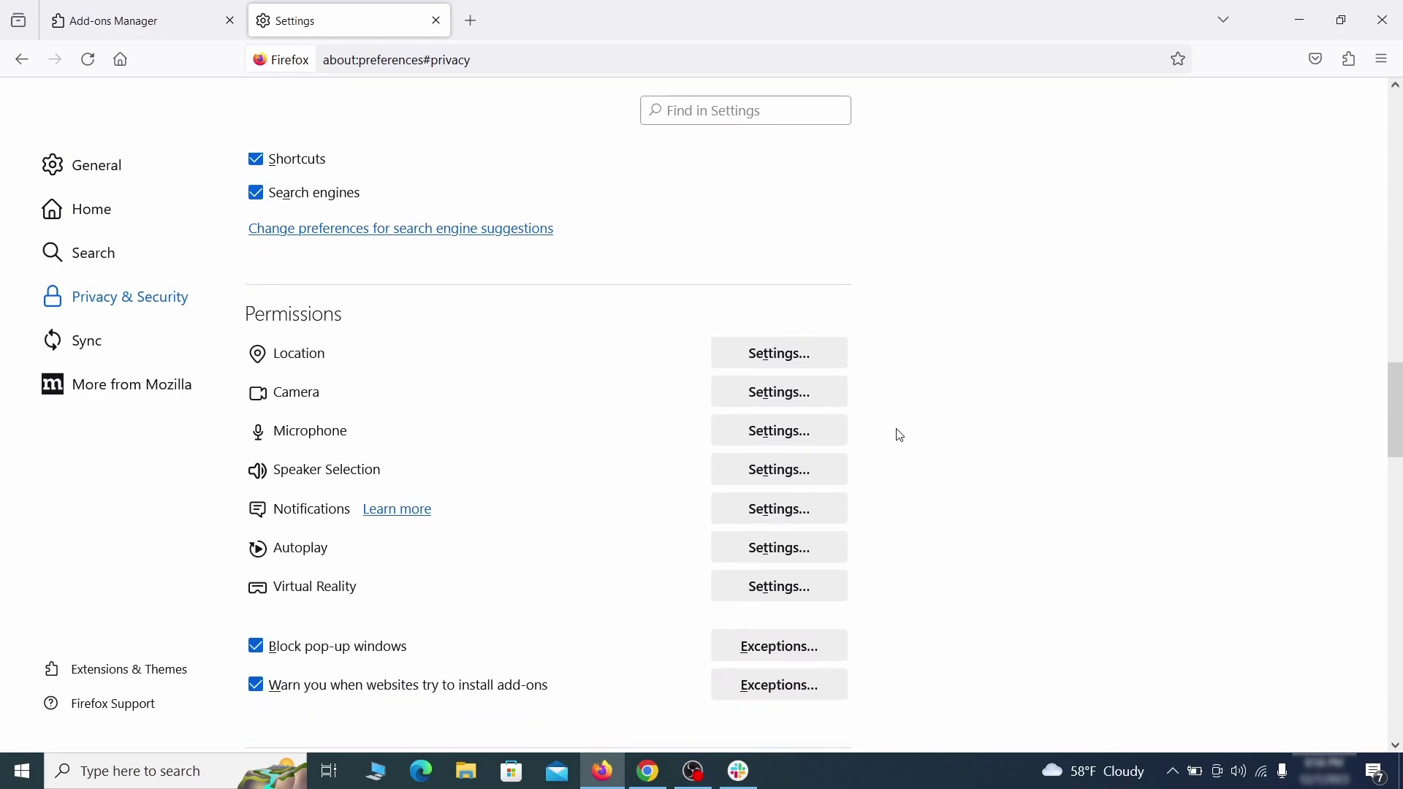
click(809, 514)
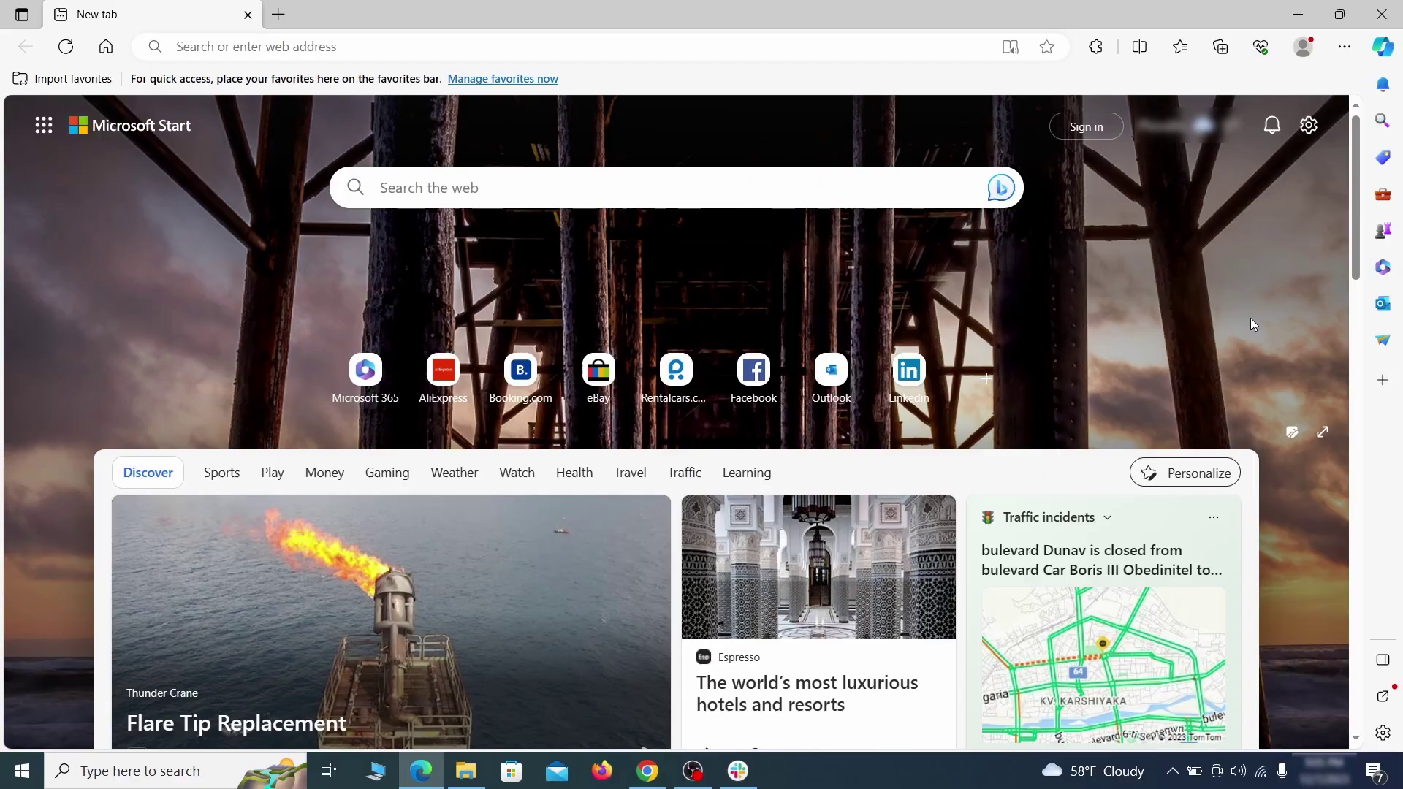
- In Microsoft Edge's extension manager, turn off the Quidco Cashback Reminder extension and remove it
click(1344, 48)
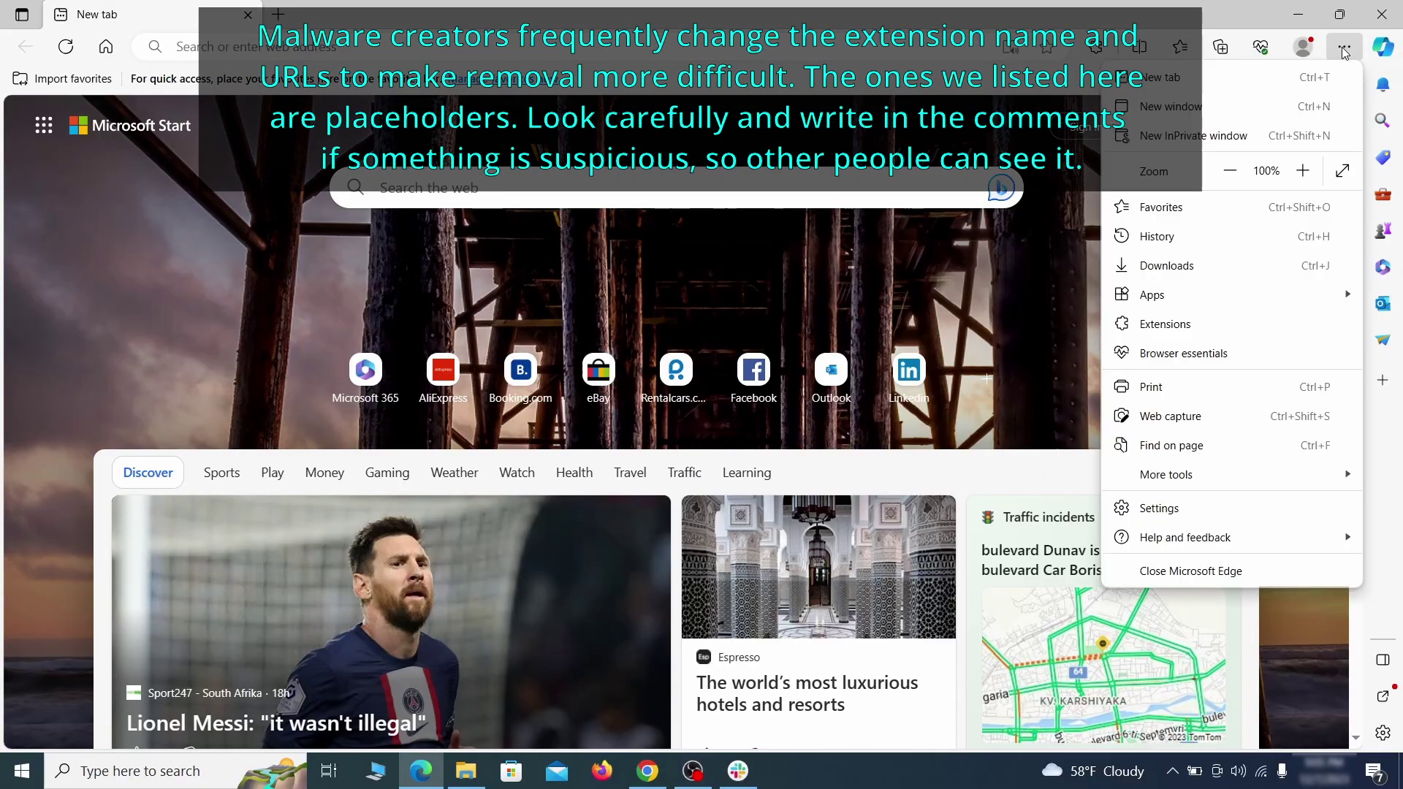
click(1206, 322)
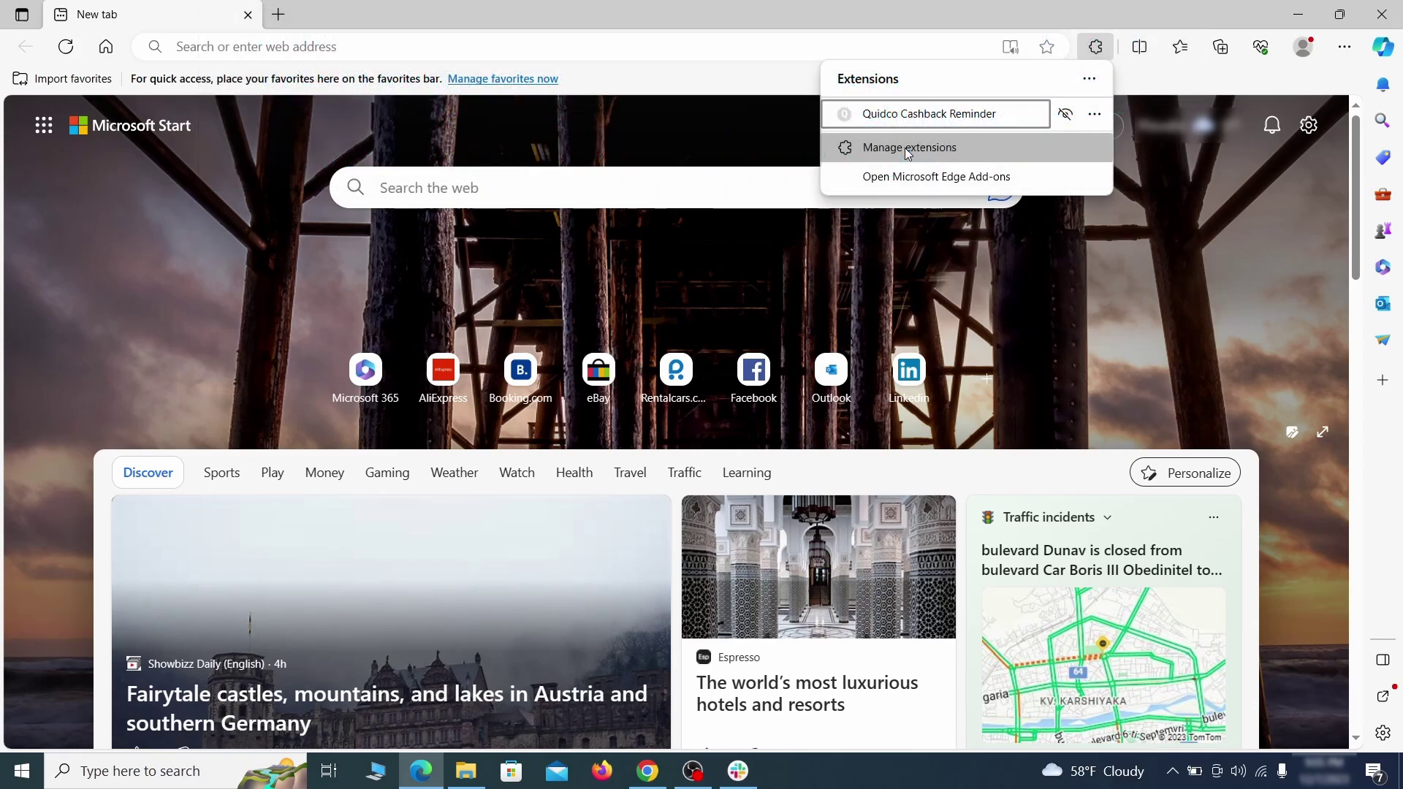
click(907, 152)
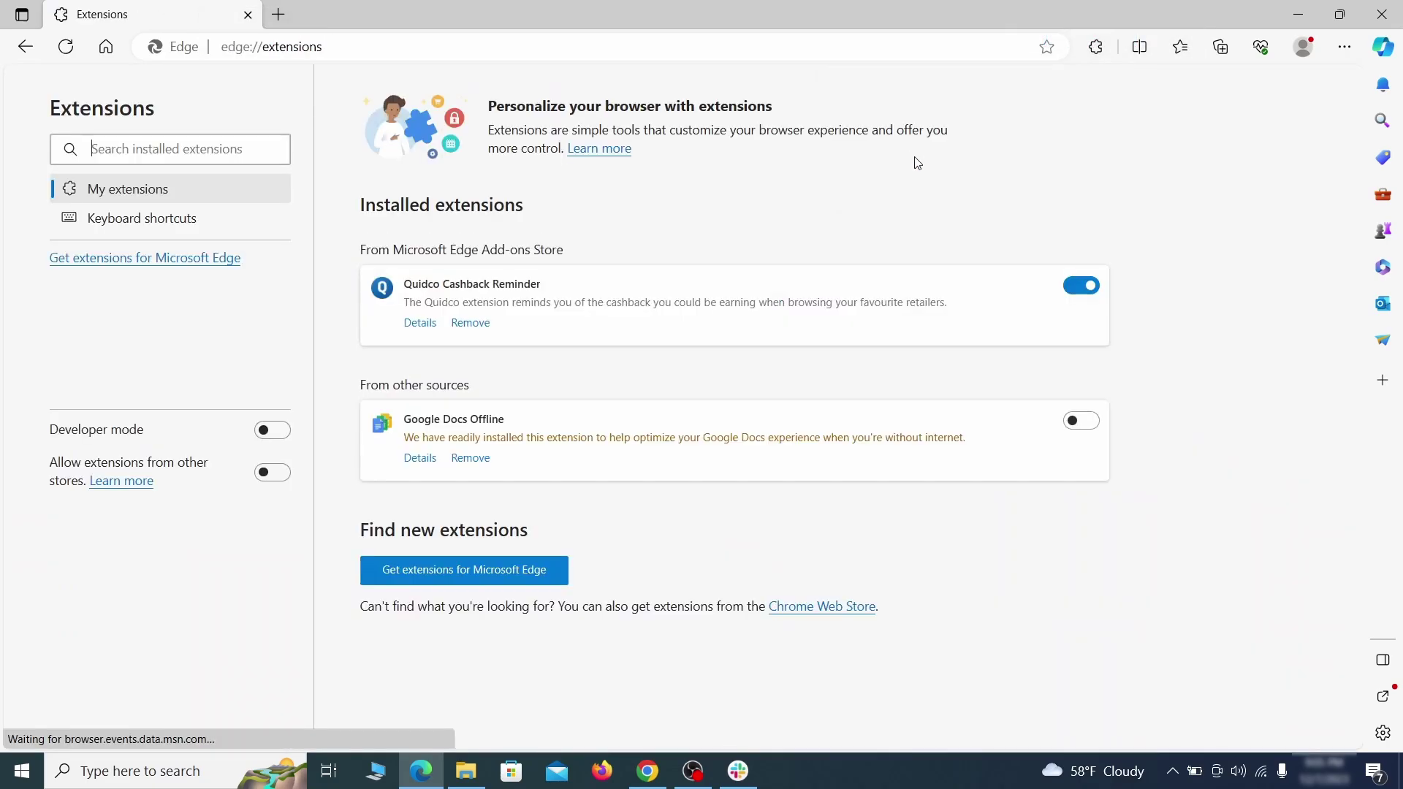
click(1083, 288)
click(470, 325)
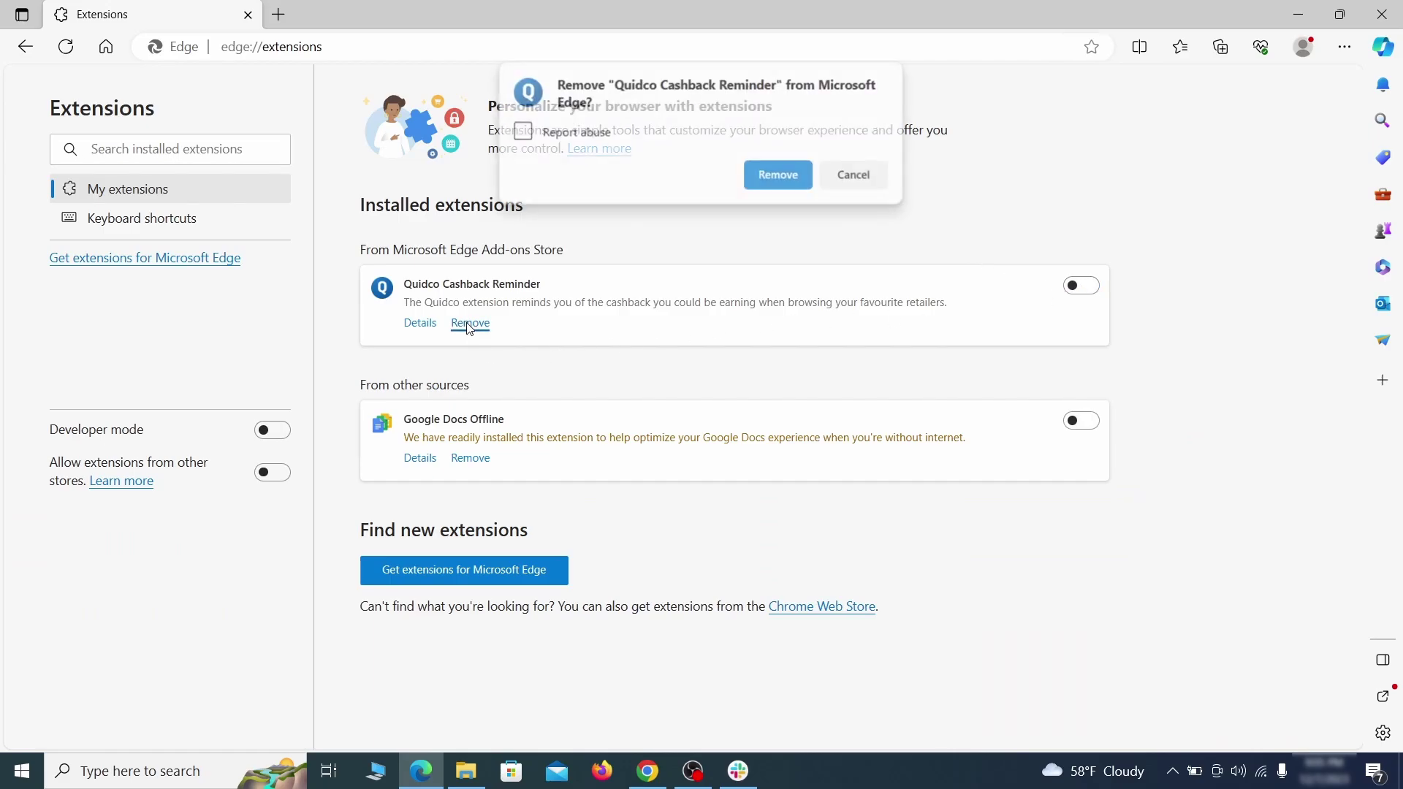
click(779, 175)
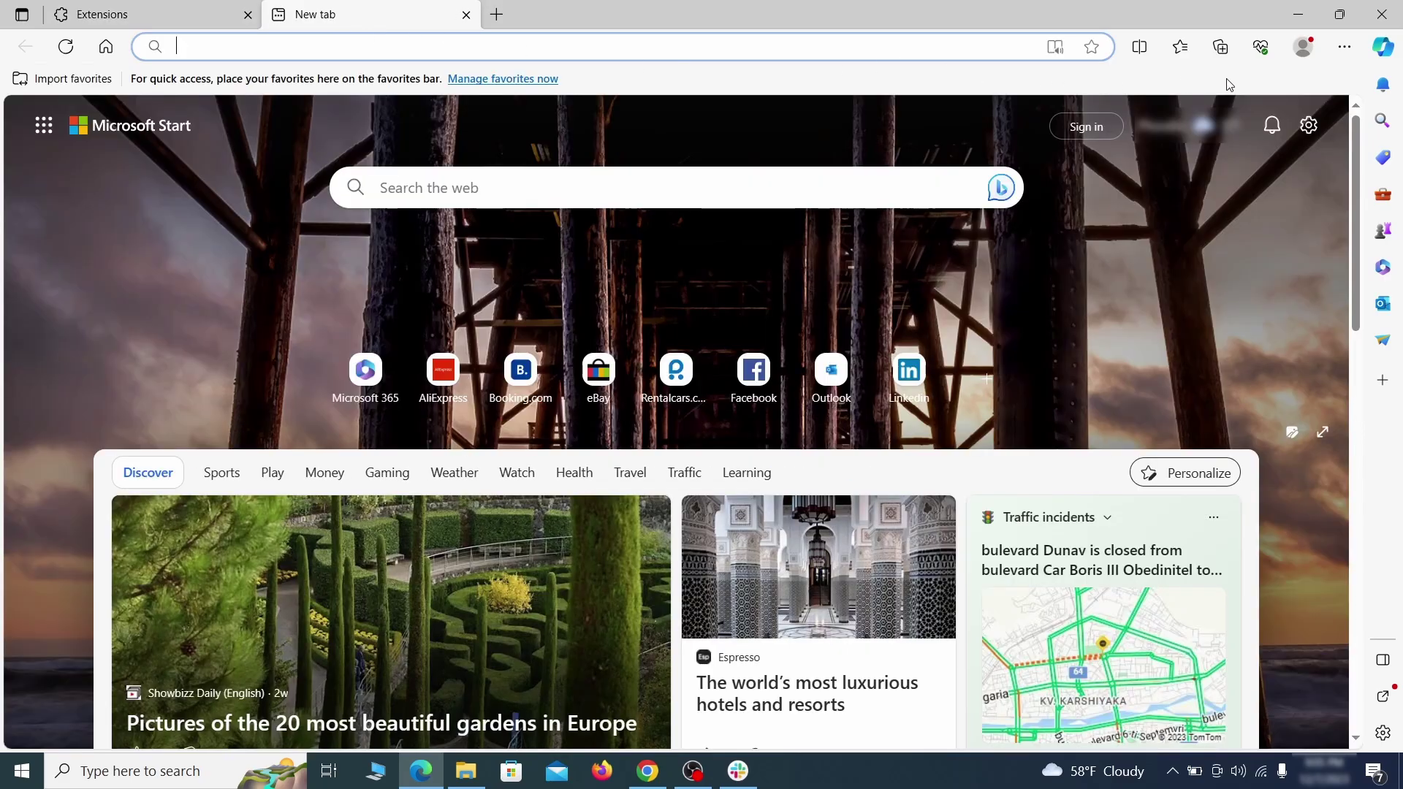
- Open the selection of browsing data to clear in Edge's privacy, search, and services settings
click(1343, 48)
click(1163, 508)
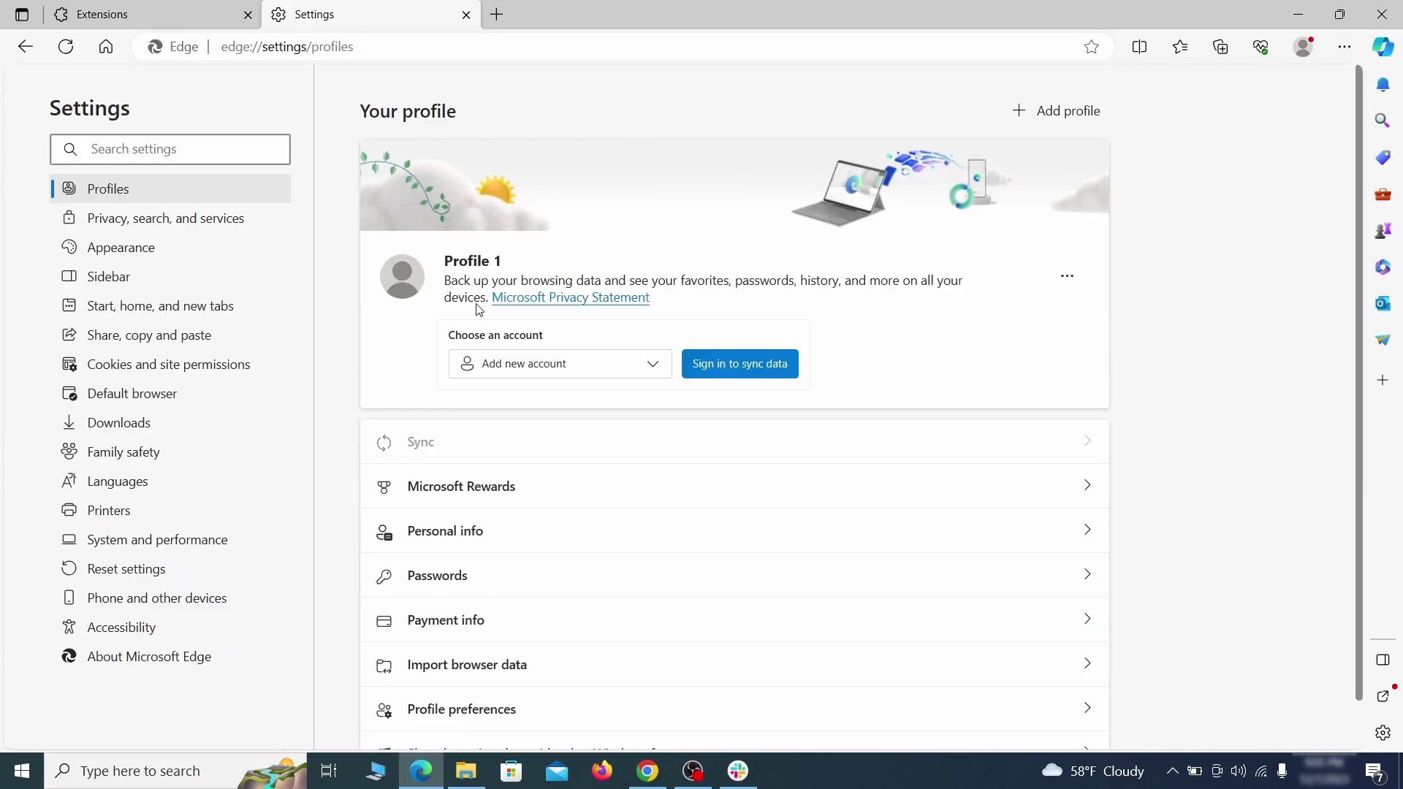
click(235, 222)
scroll(762, 448, down, 4)
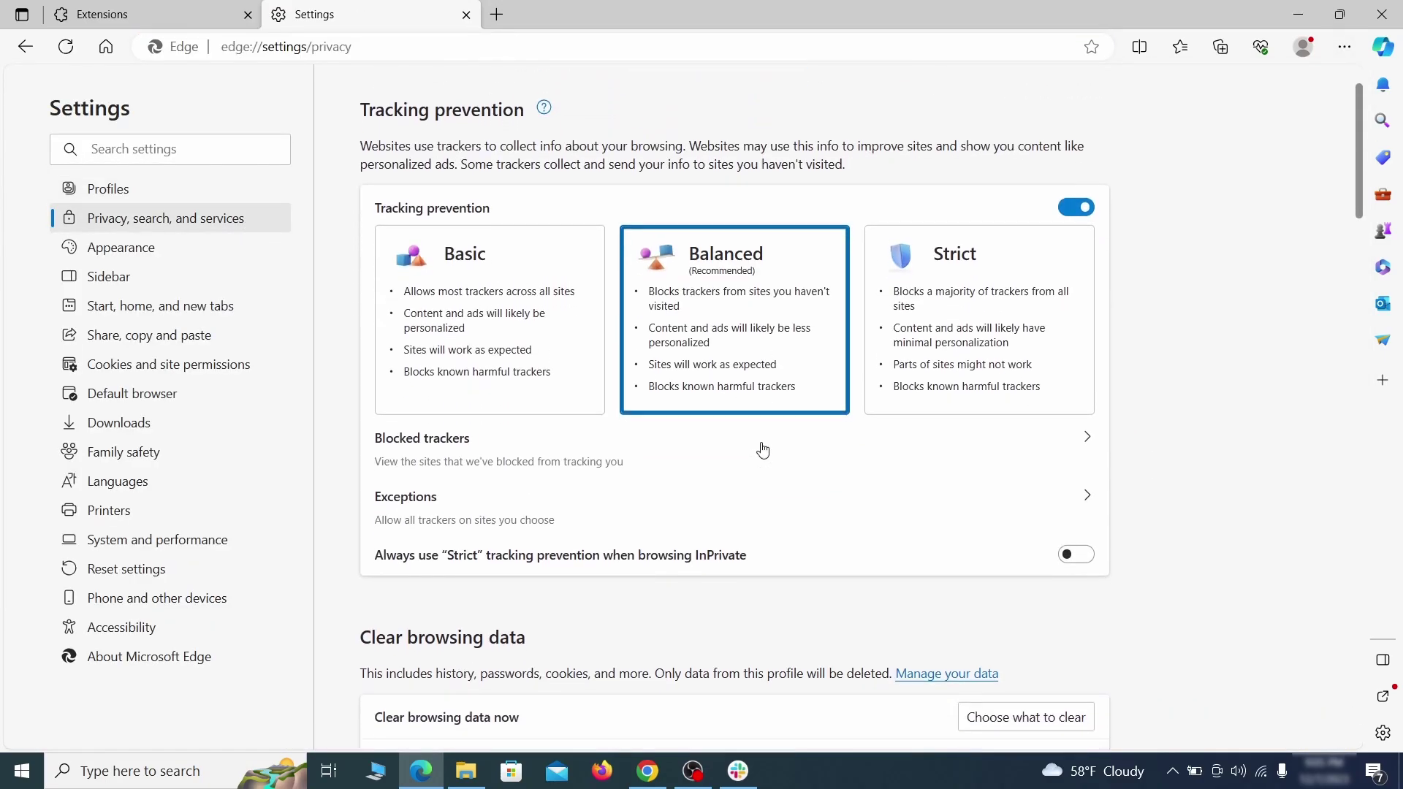
click(1046, 508)
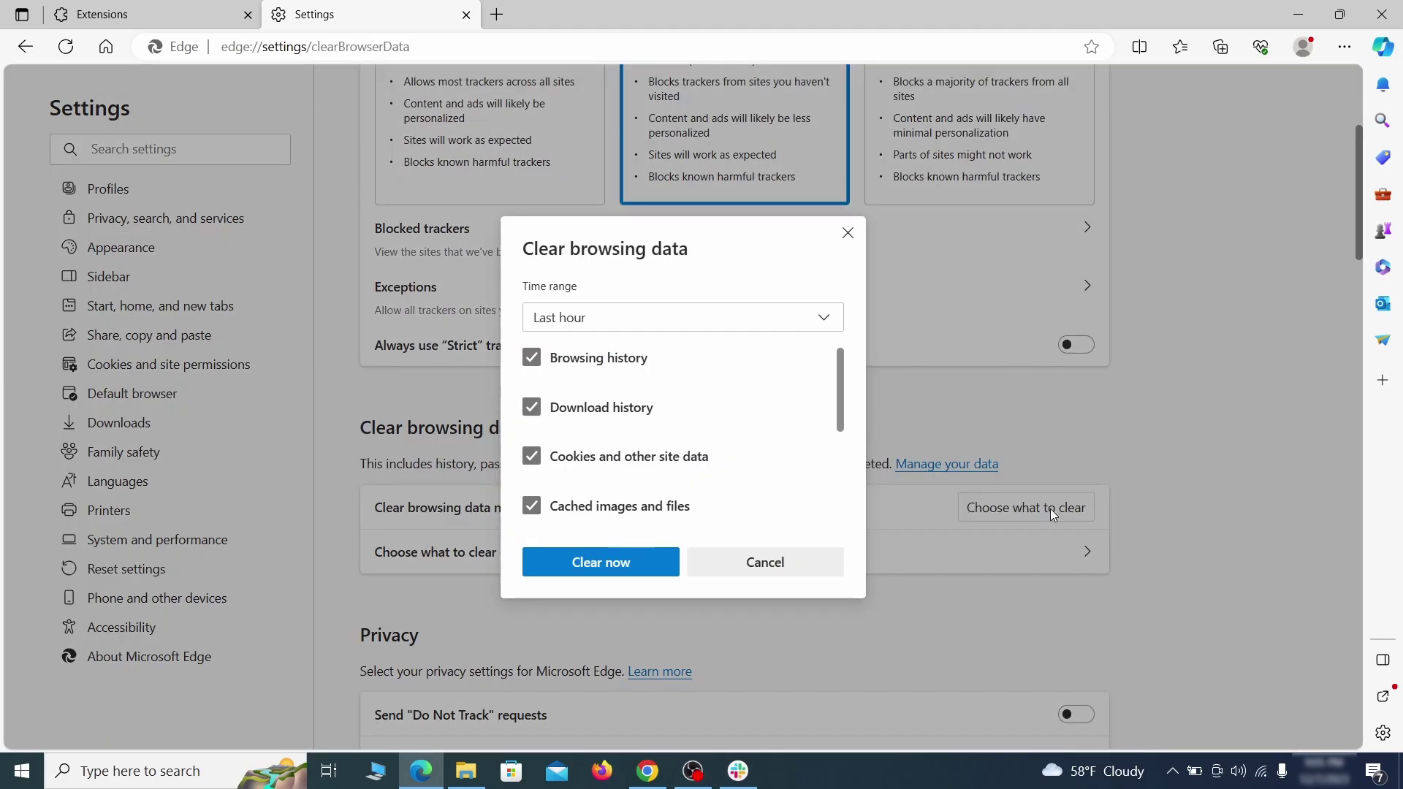
- Set the search engine used in Edge's address bar to Google
scroll(579, 418, down, 4)
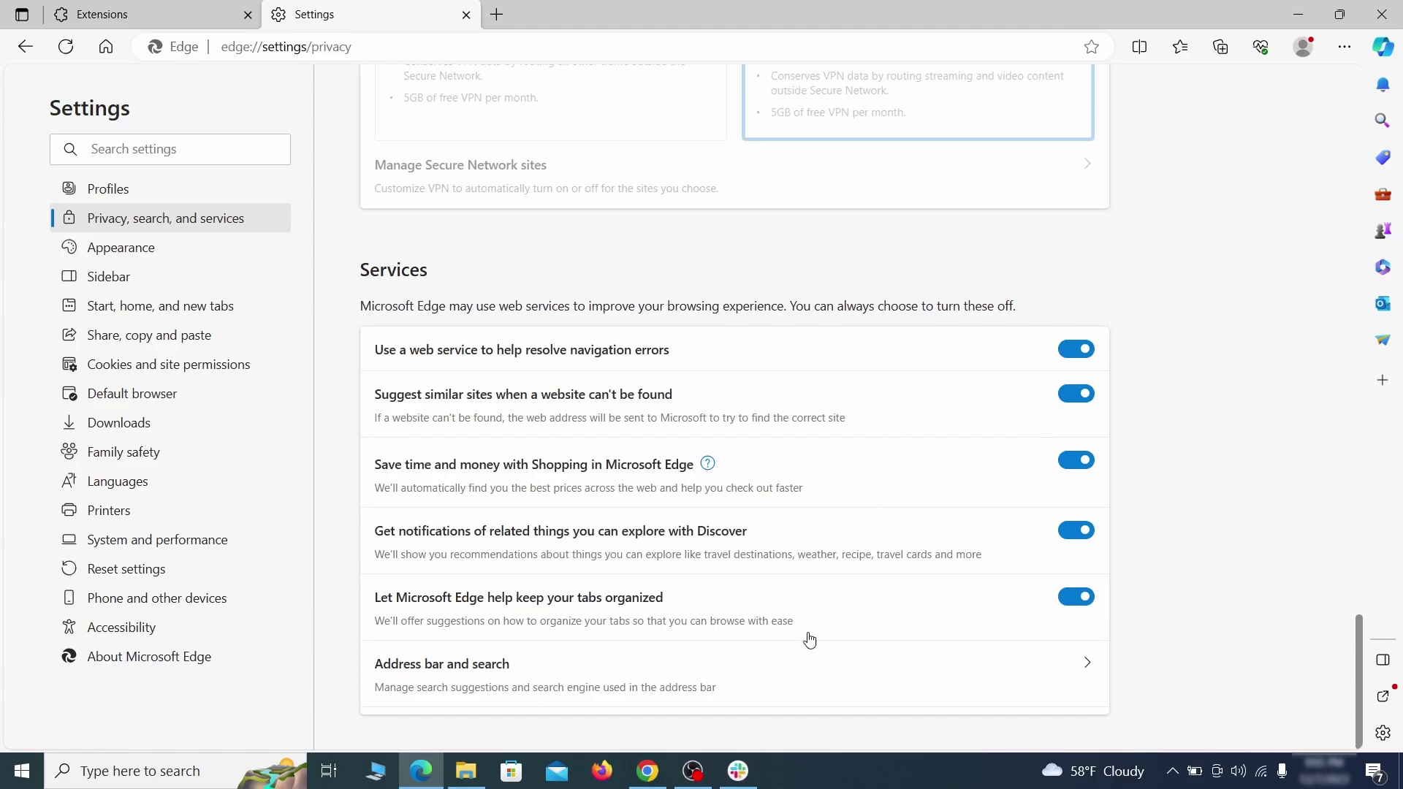
click(801, 689)
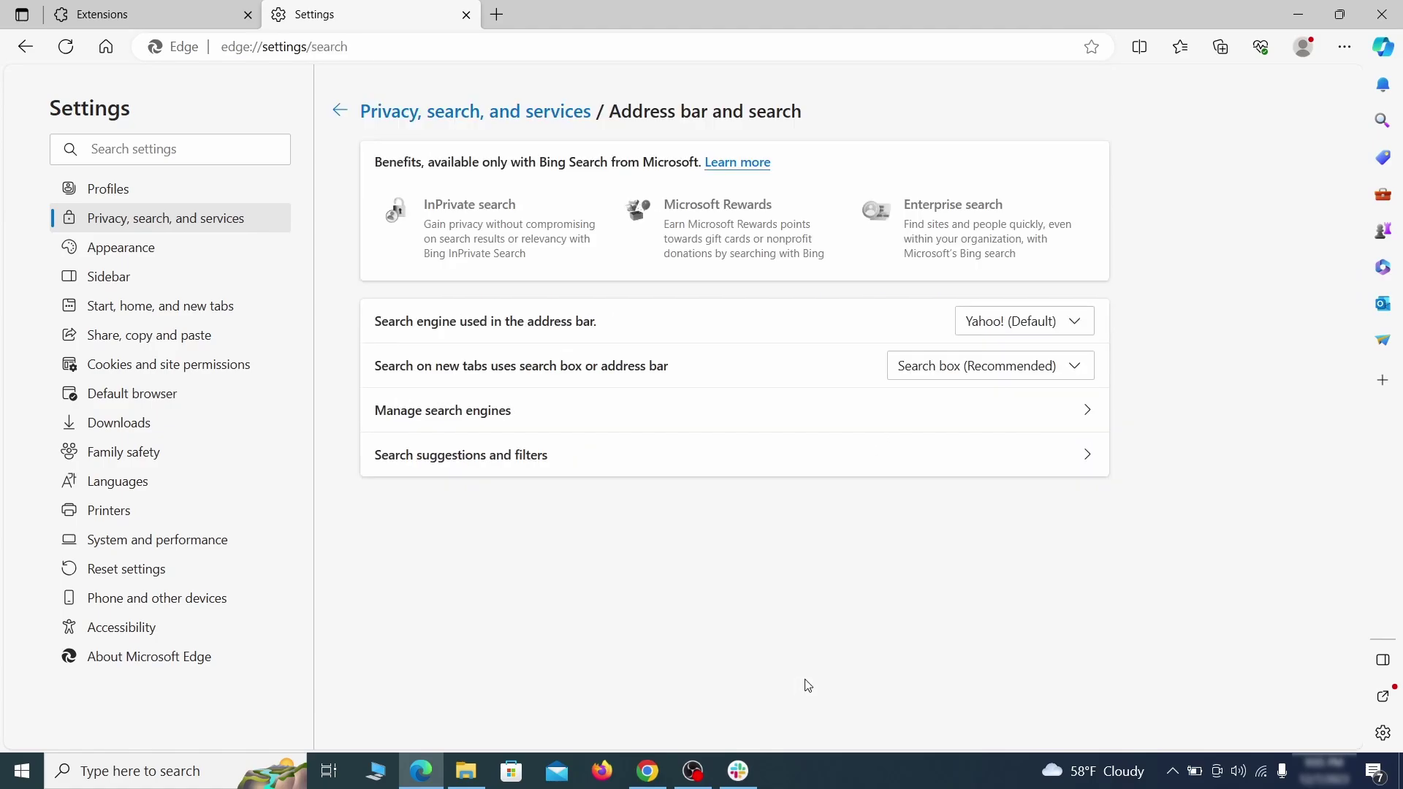
click(1081, 324)
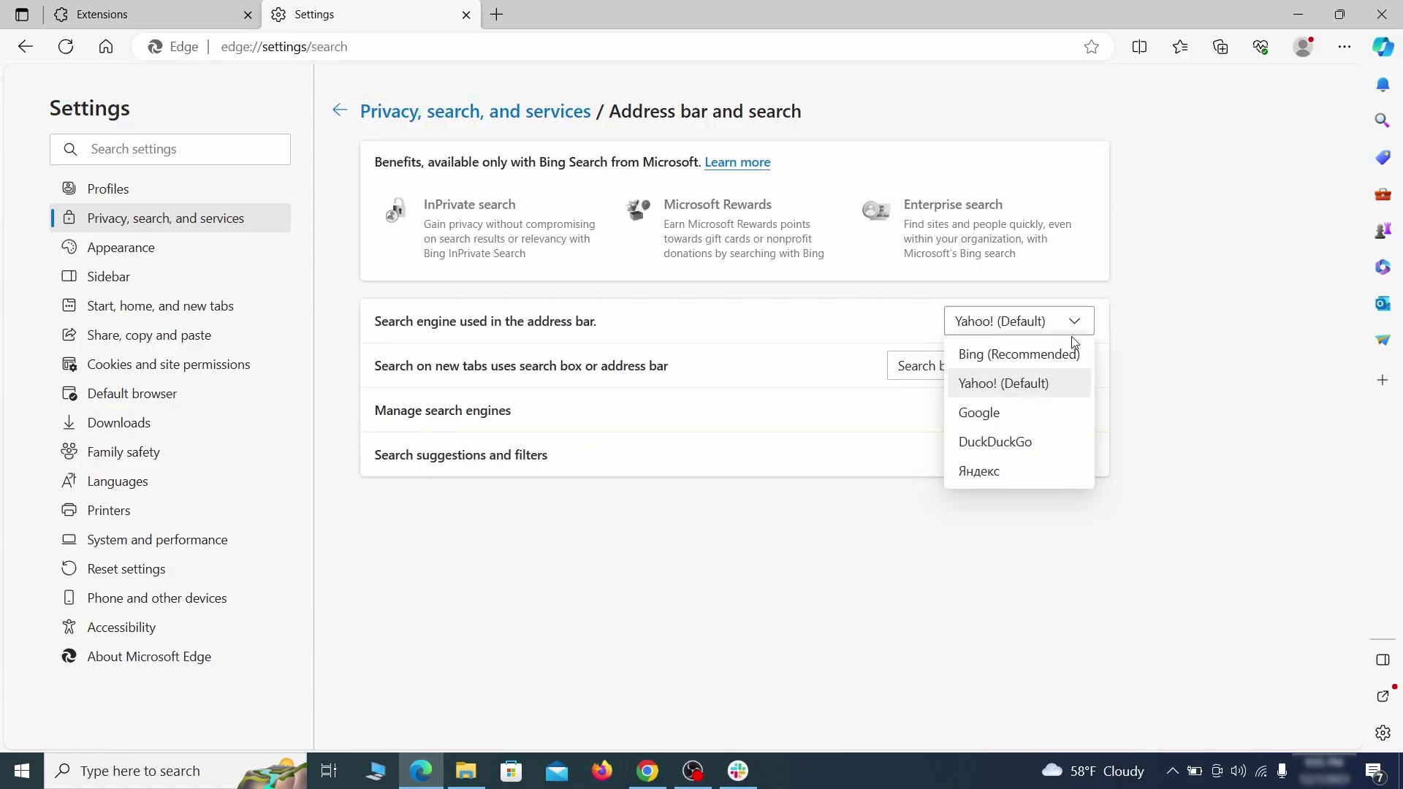
click(1039, 409)
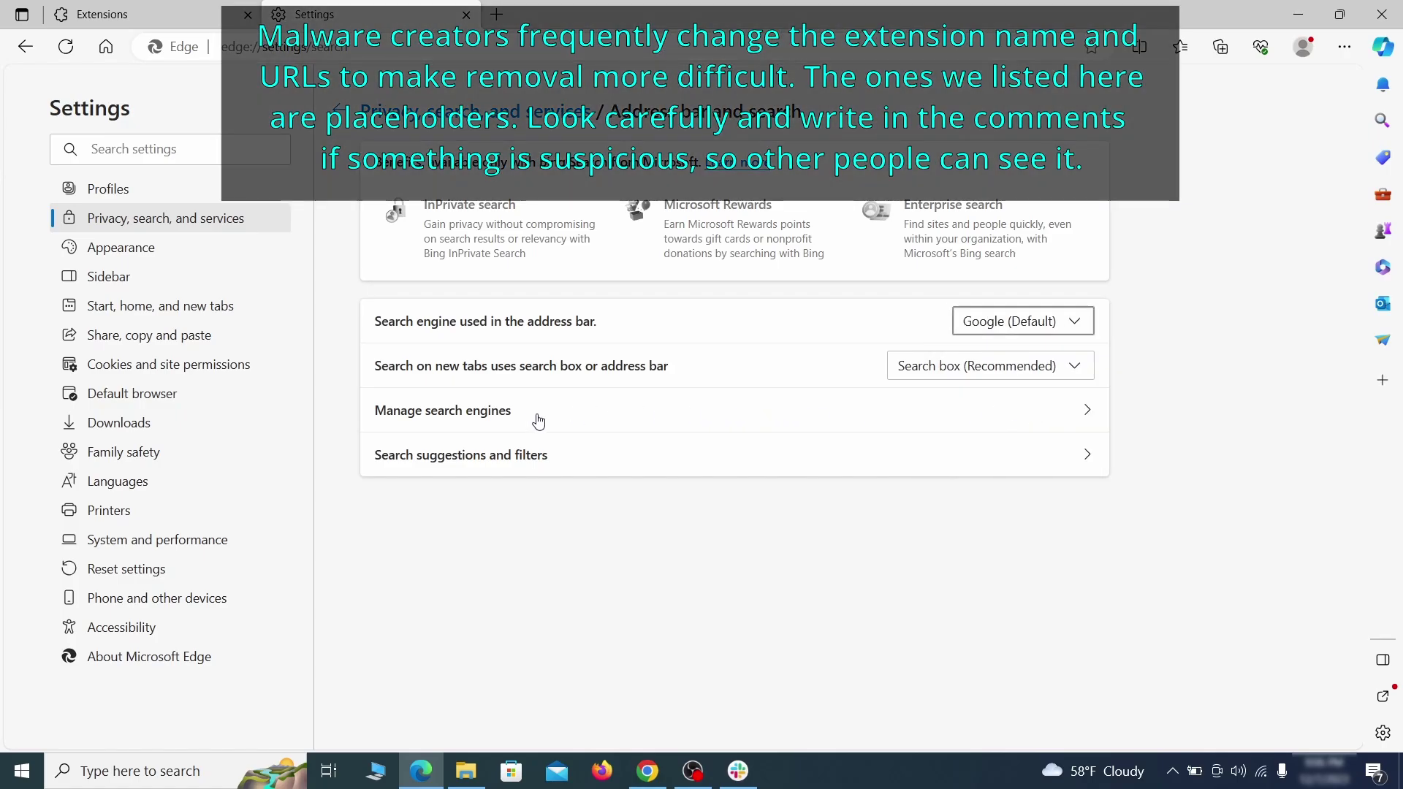
- Remove the ExampleRougeURL.com entry from Edge's list of search engines
click(541, 420)
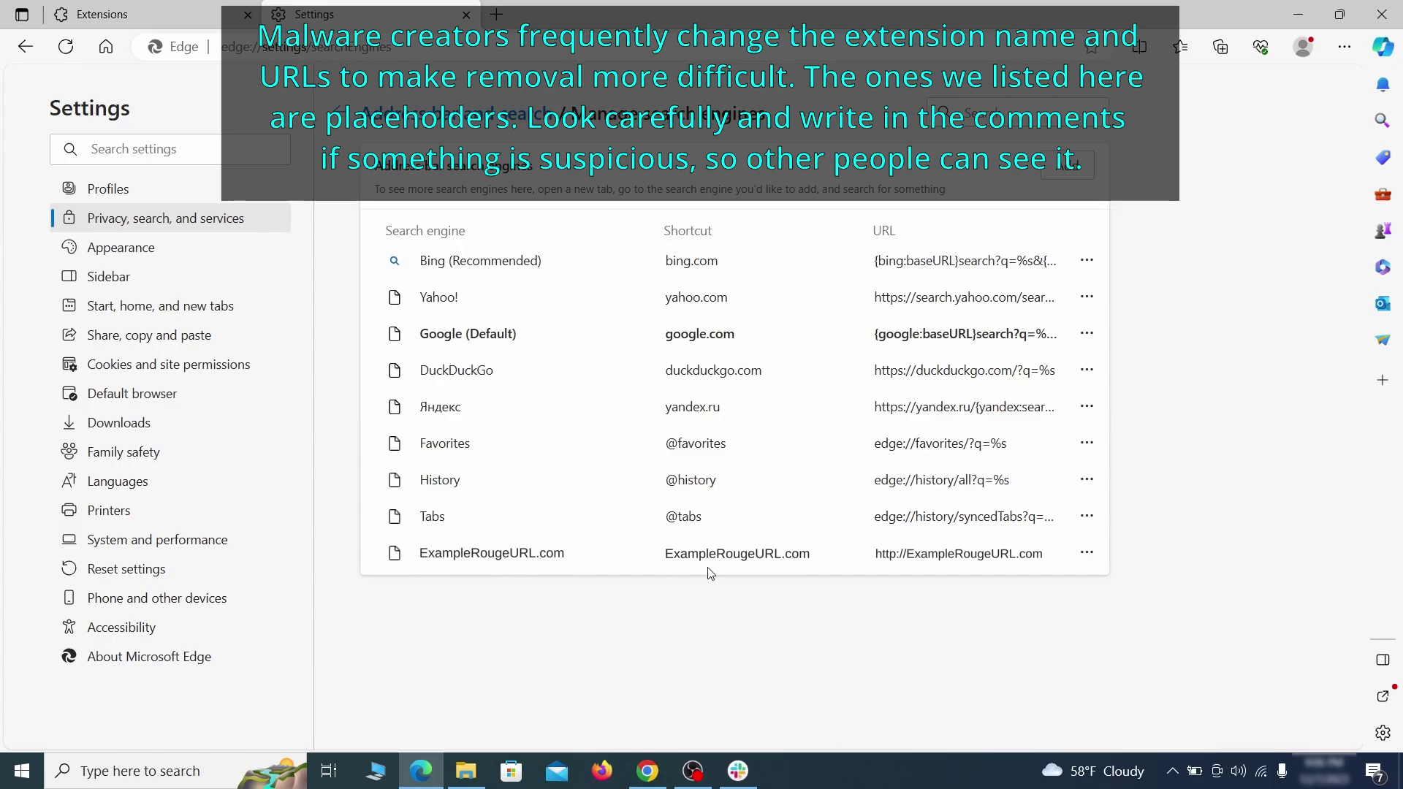
click(1086, 553)
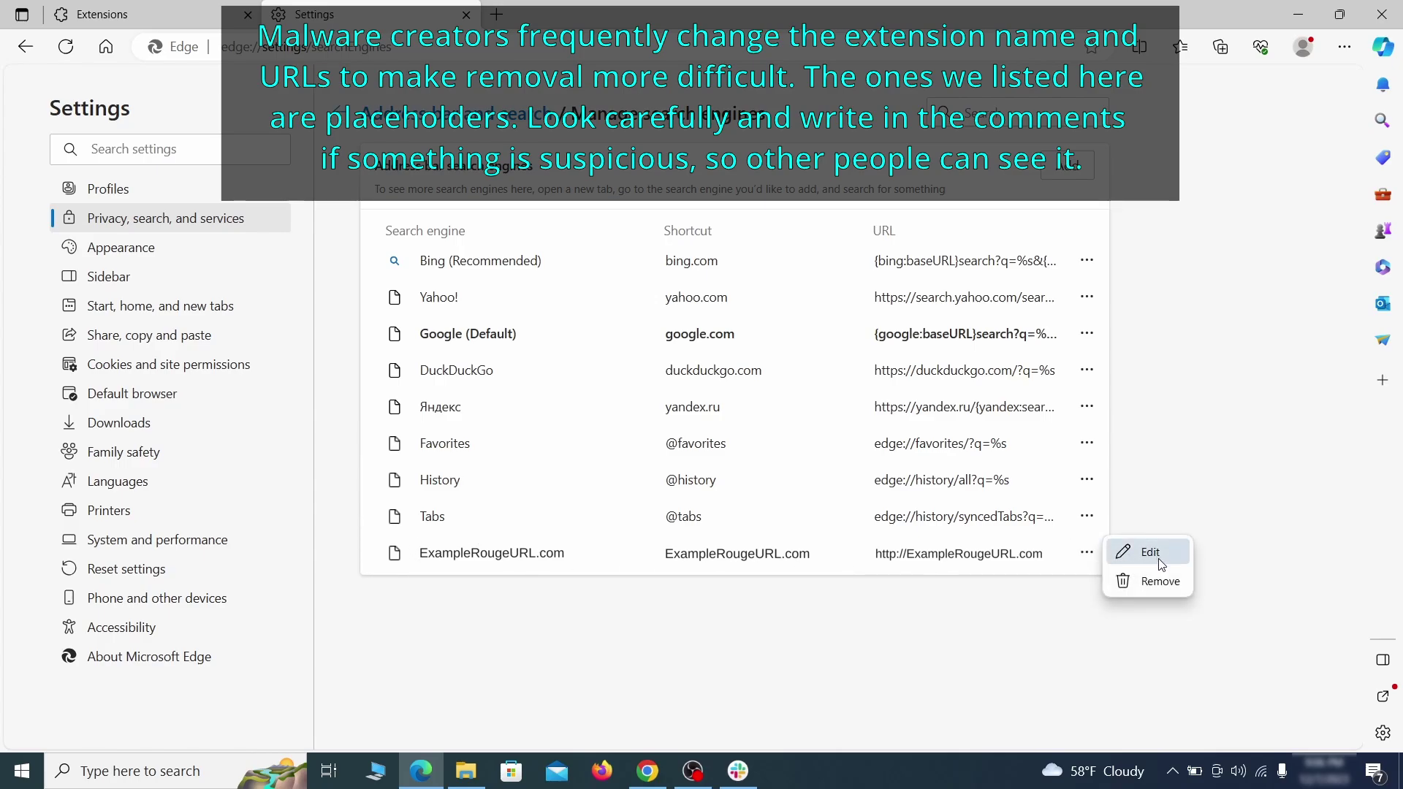
click(1162, 583)
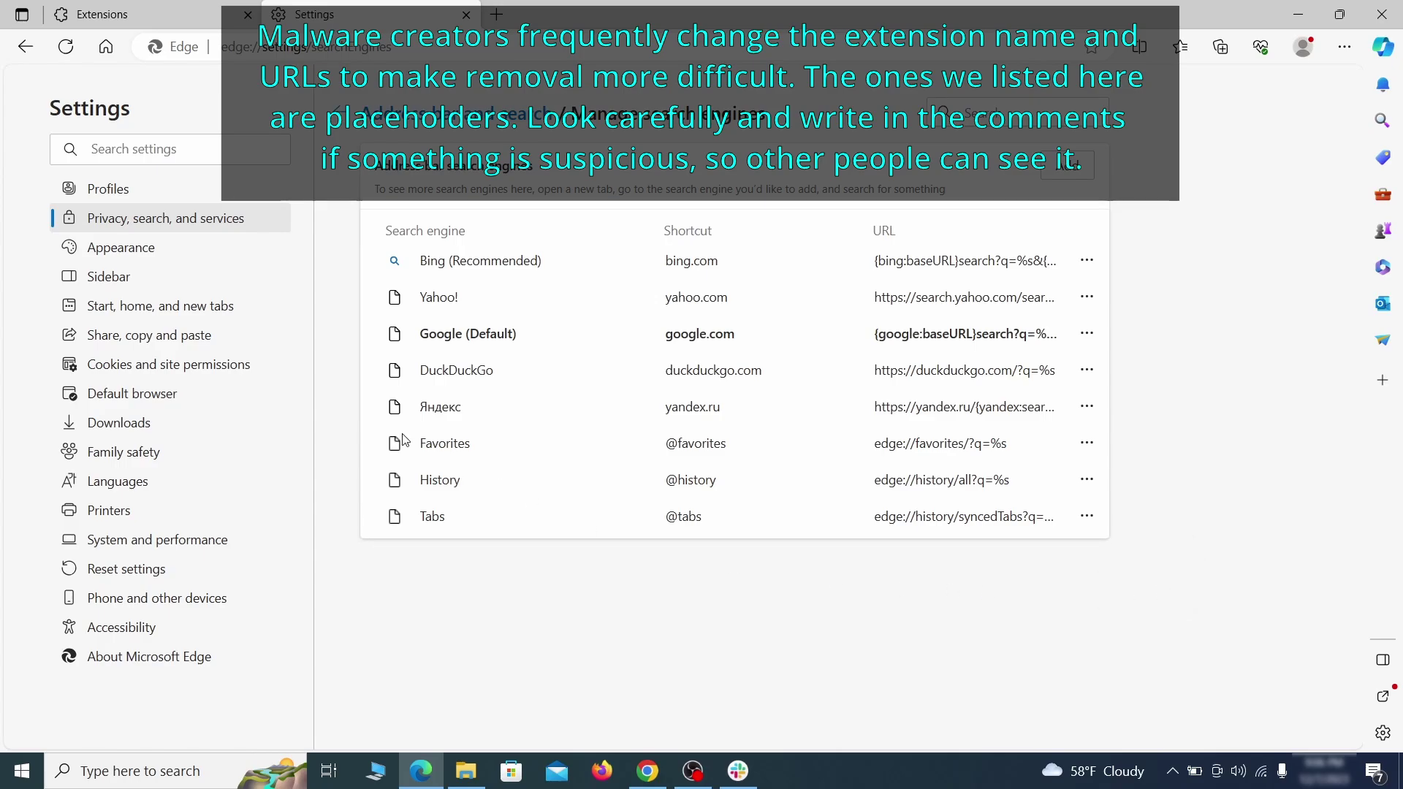
- Delete the ExampleRougeURL.com page from the pages that Edge opens when it starts
click(176, 307)
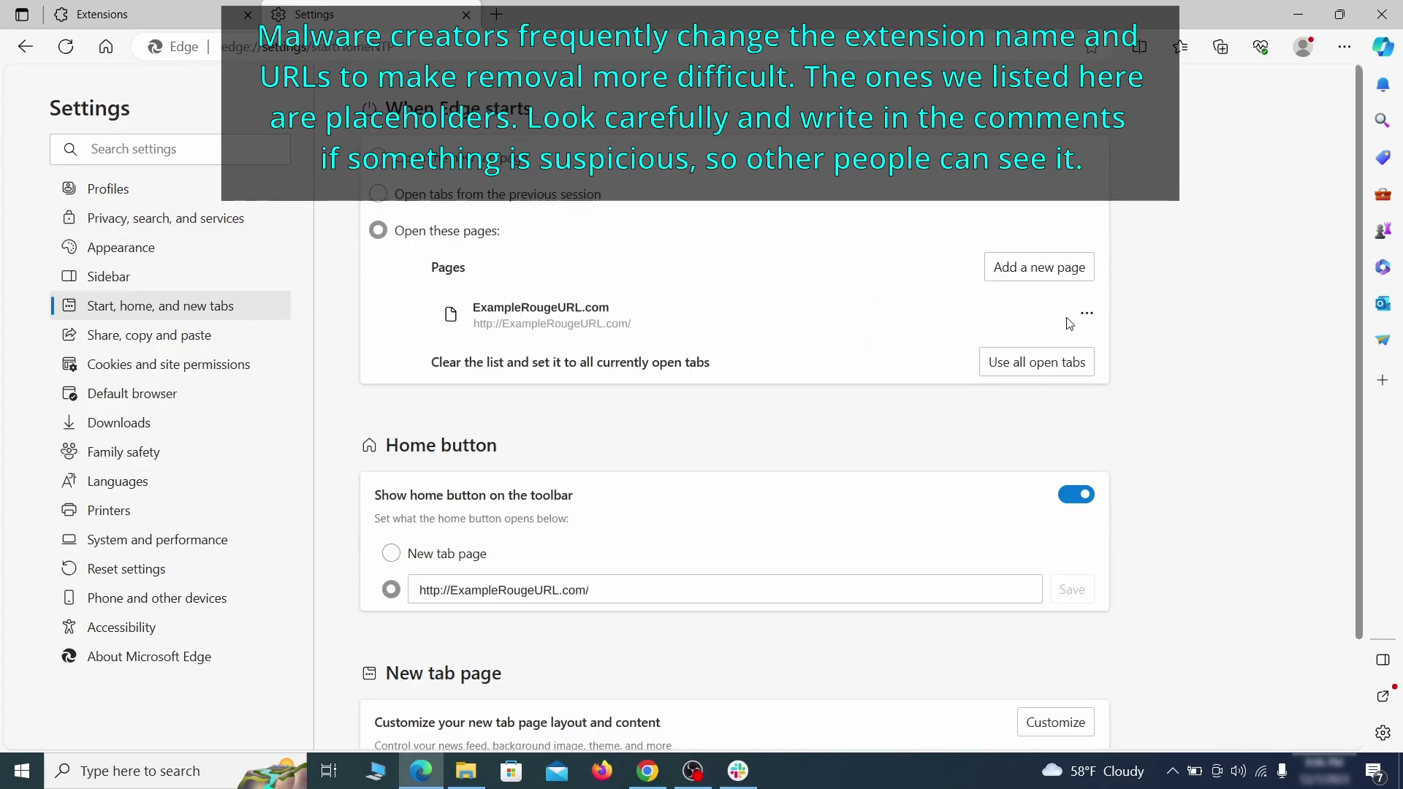
click(1086, 315)
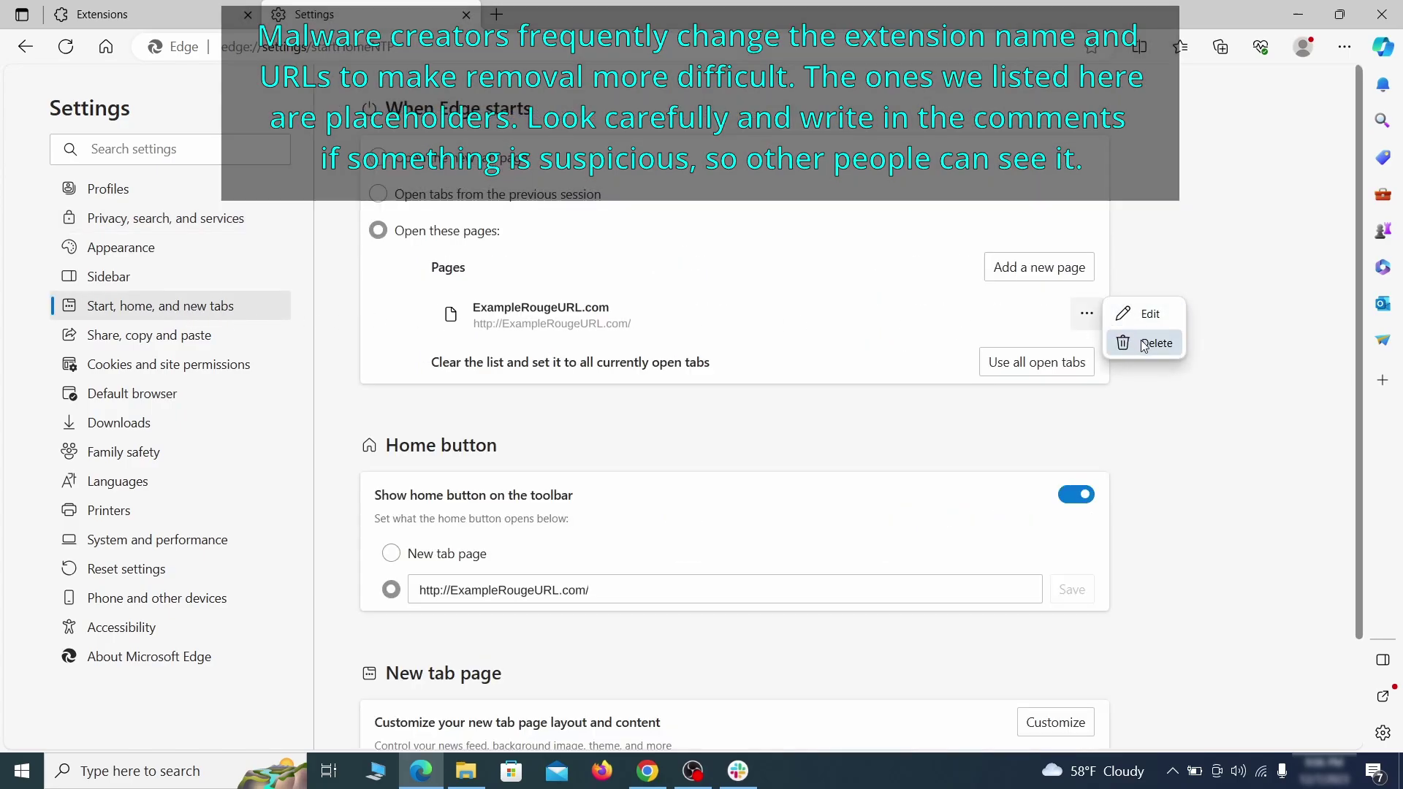
click(1129, 342)
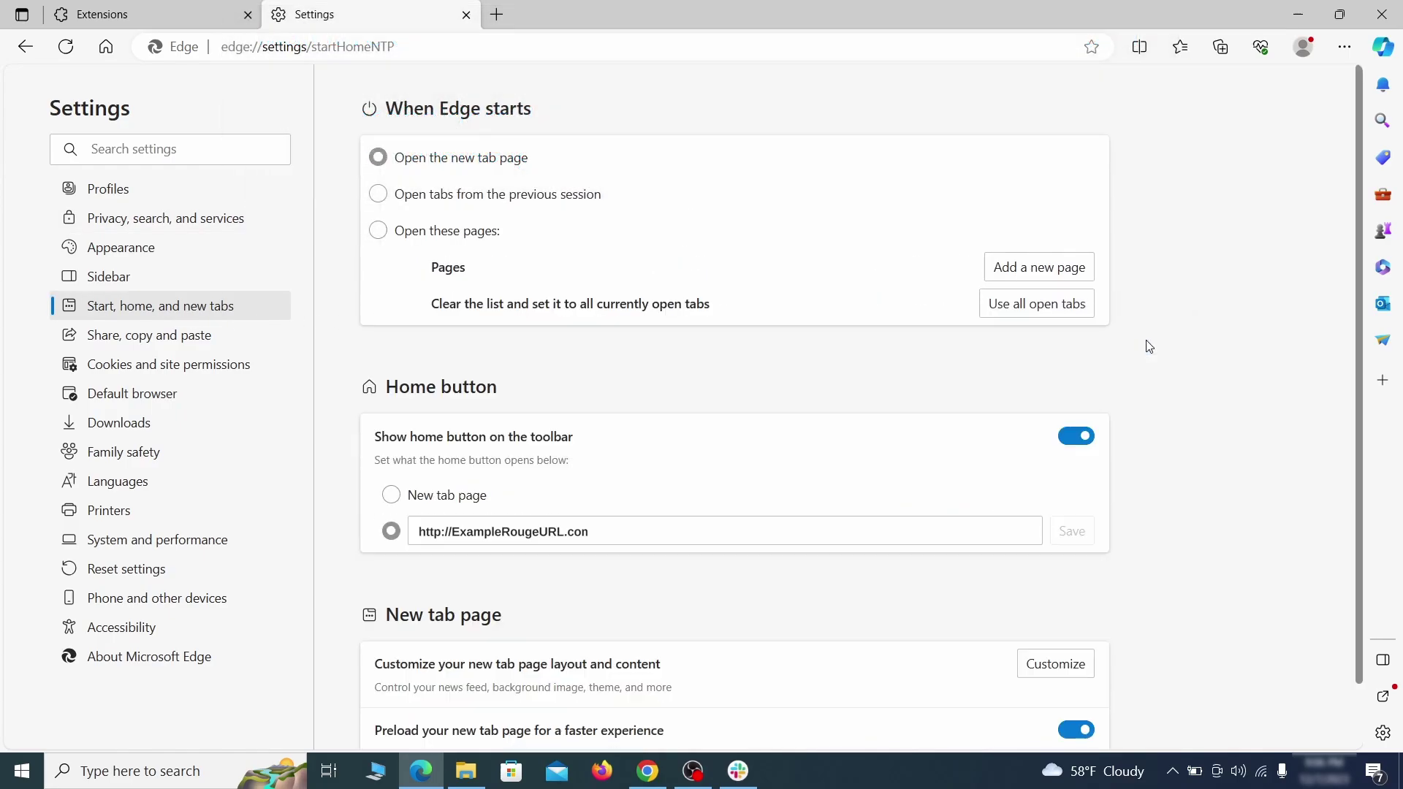
- Clear the custom home button URL and set the home button to open the new tab page
triple_click(610, 526)
key(BackSpace)
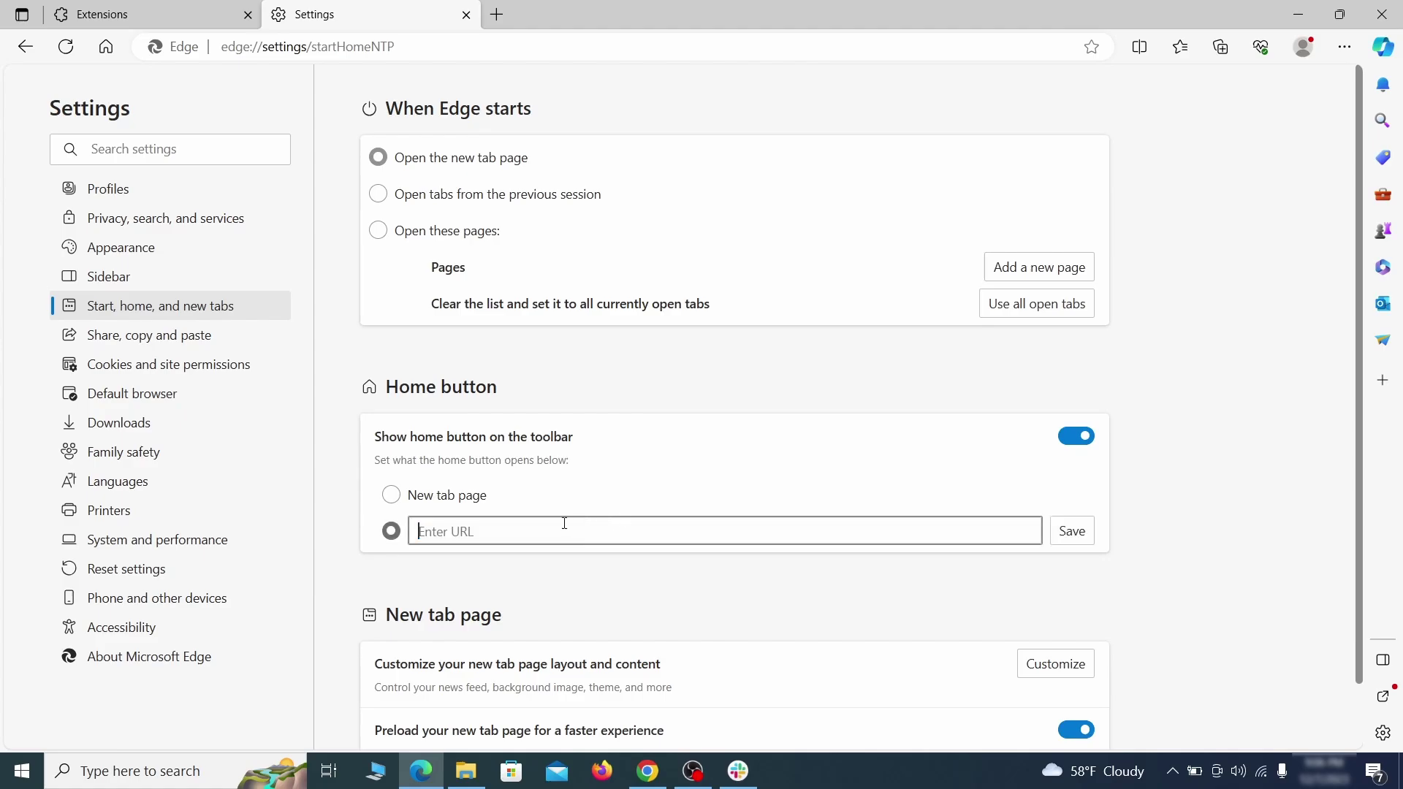
click(391, 496)
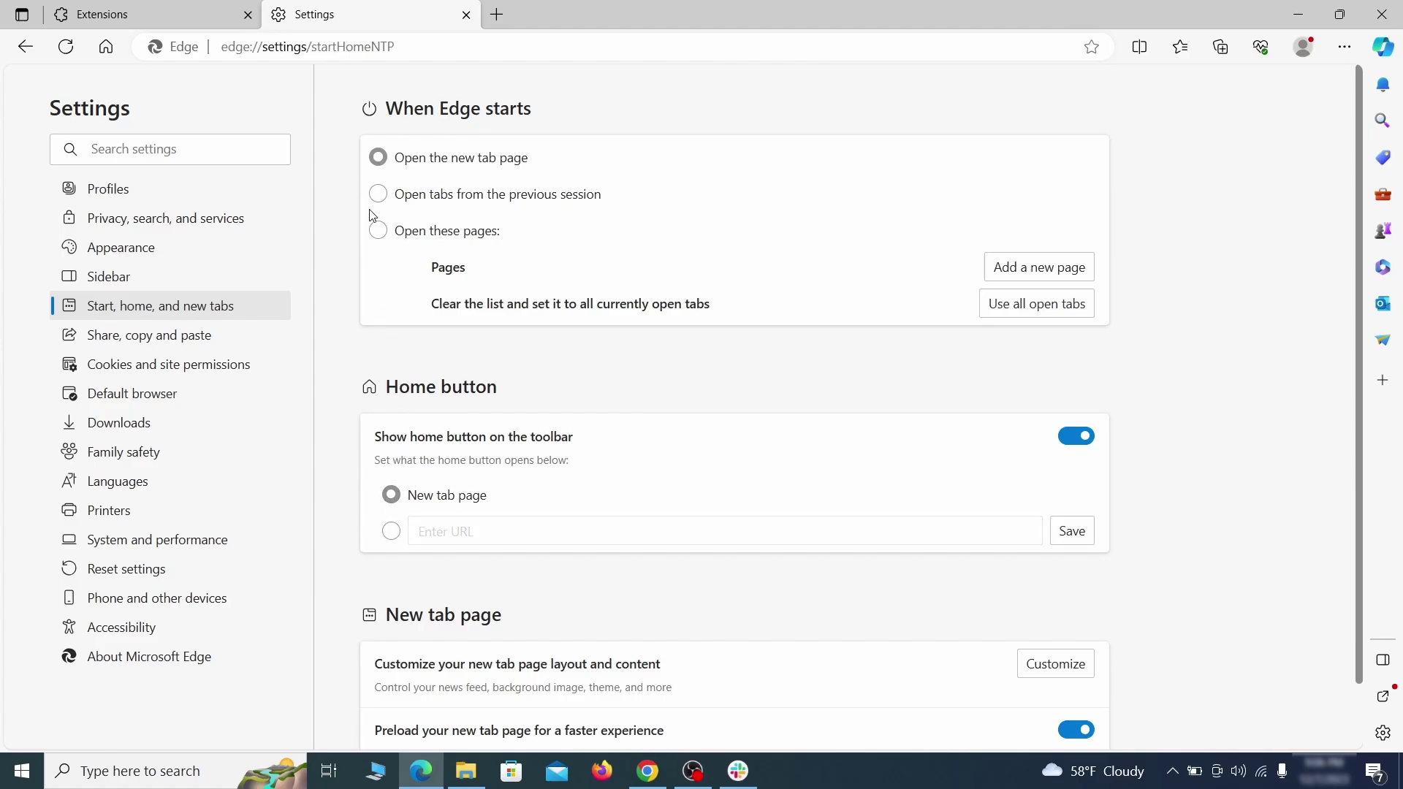
- Remove ExampleRougeURL.com from the sites allowed to send notifications in Edge's site permissions
click(258, 366)
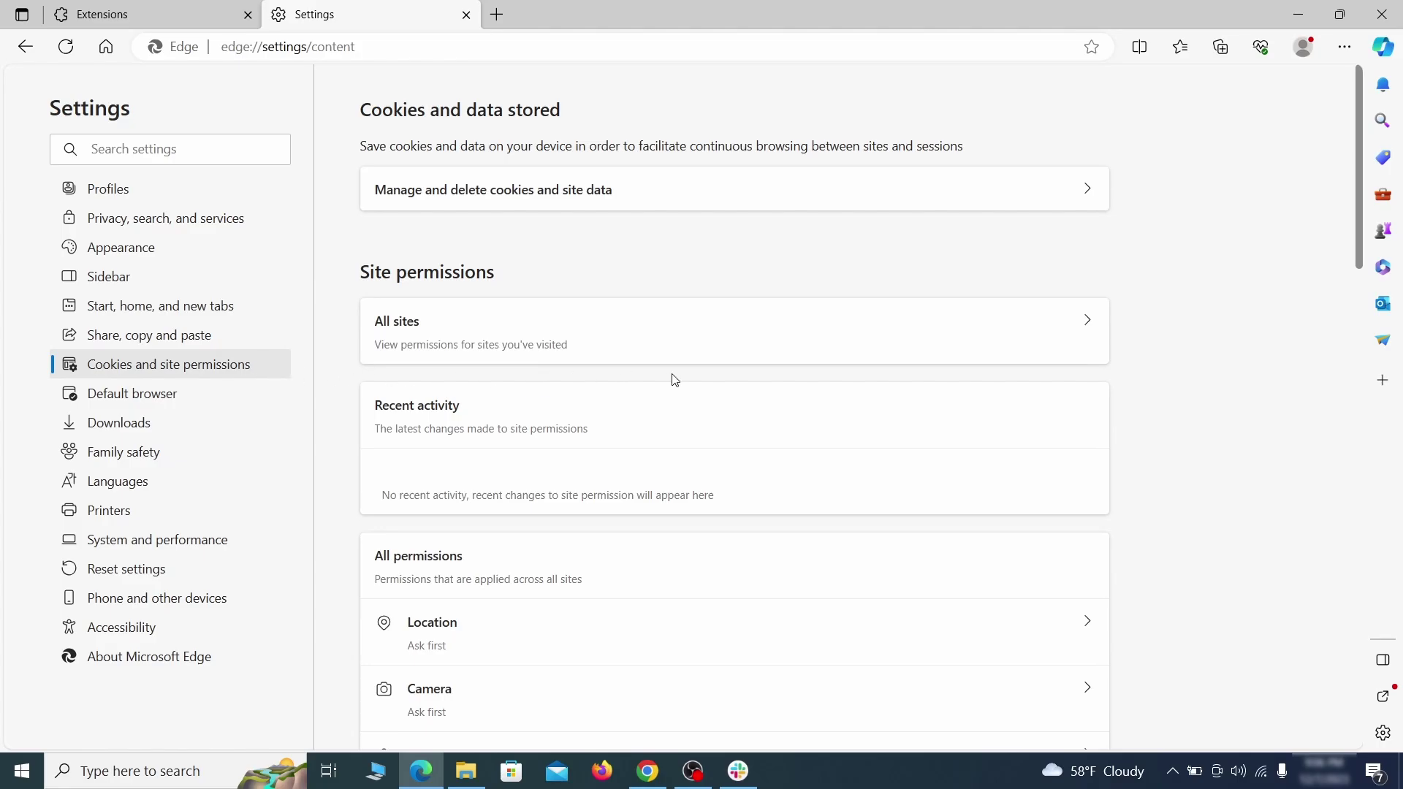
scroll(674, 380, down, 5)
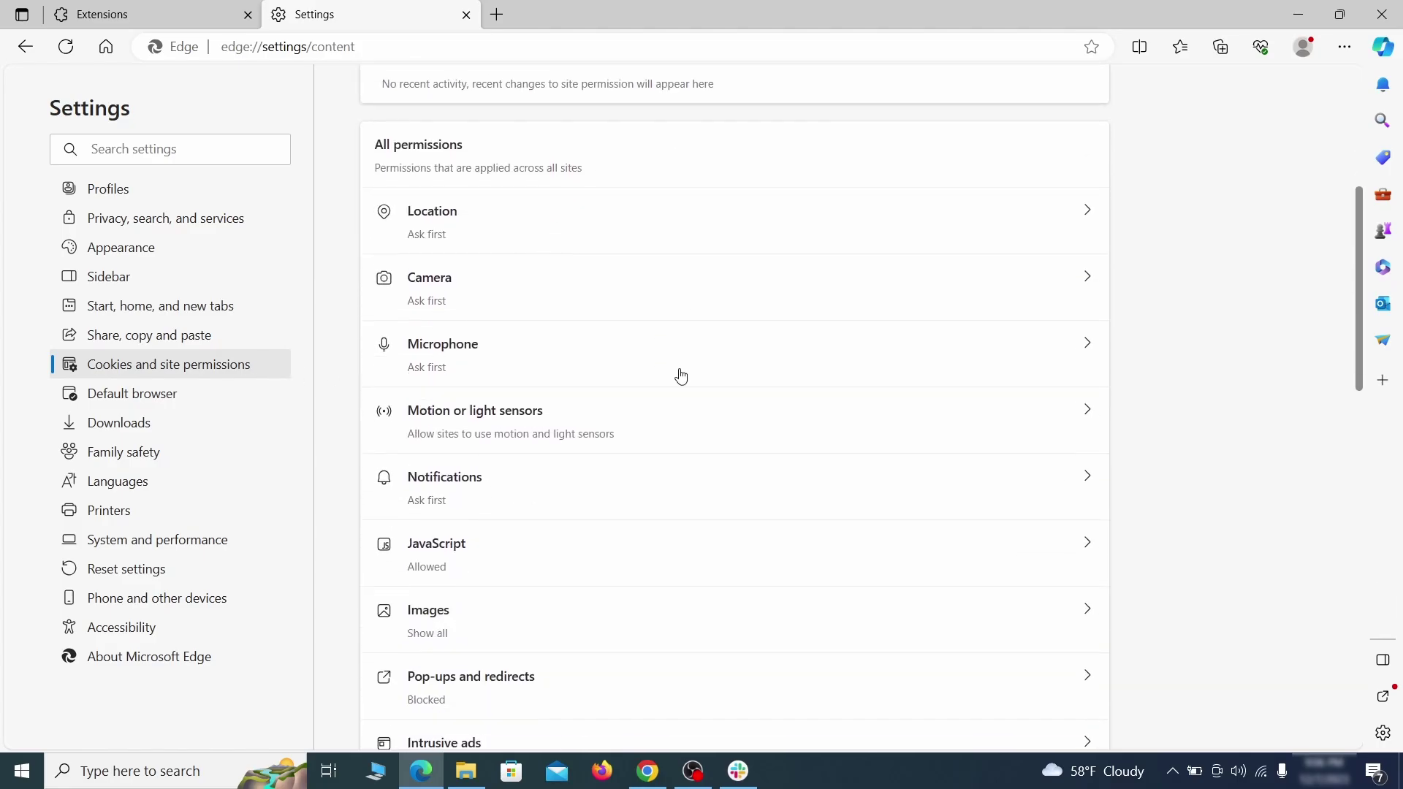
scroll(677, 380, down, 1)
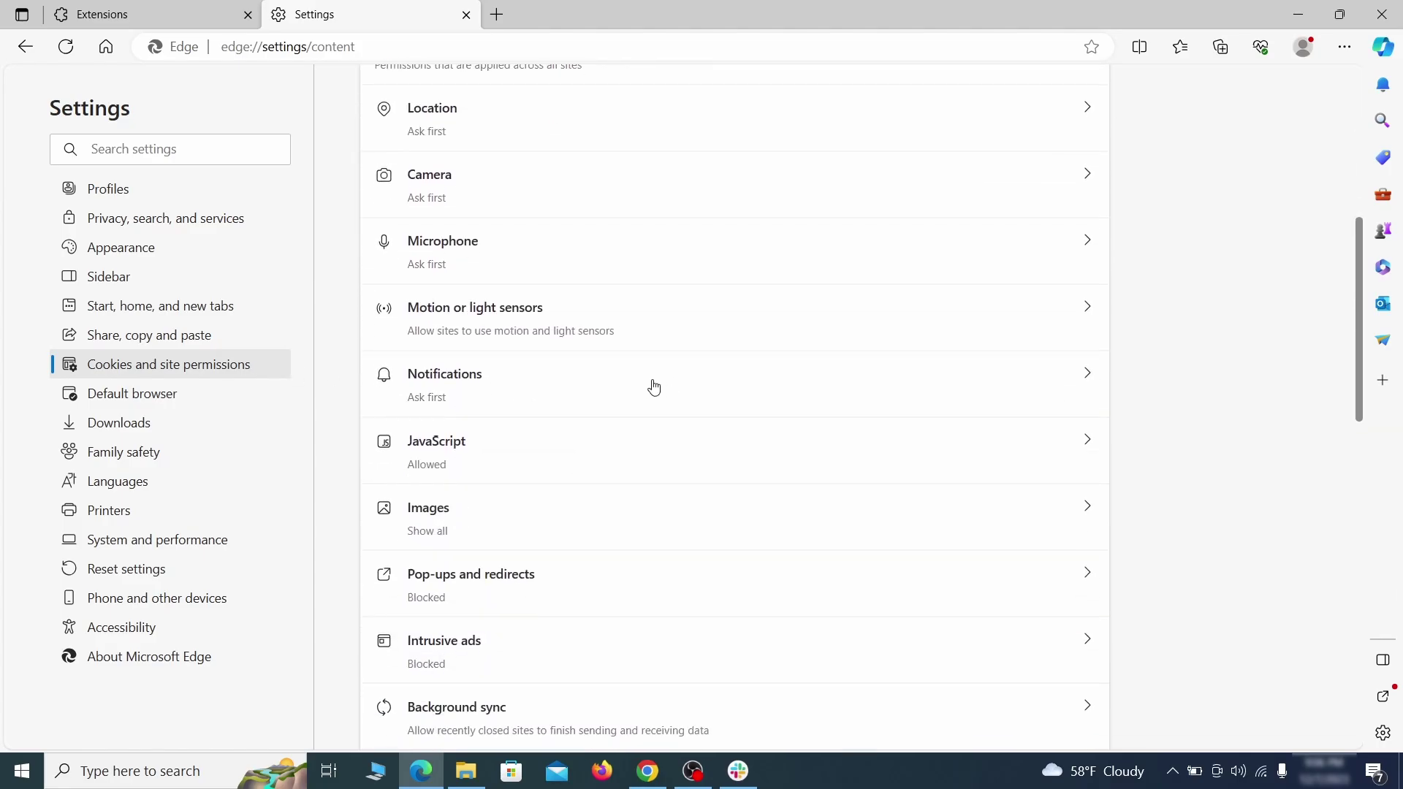
click(654, 388)
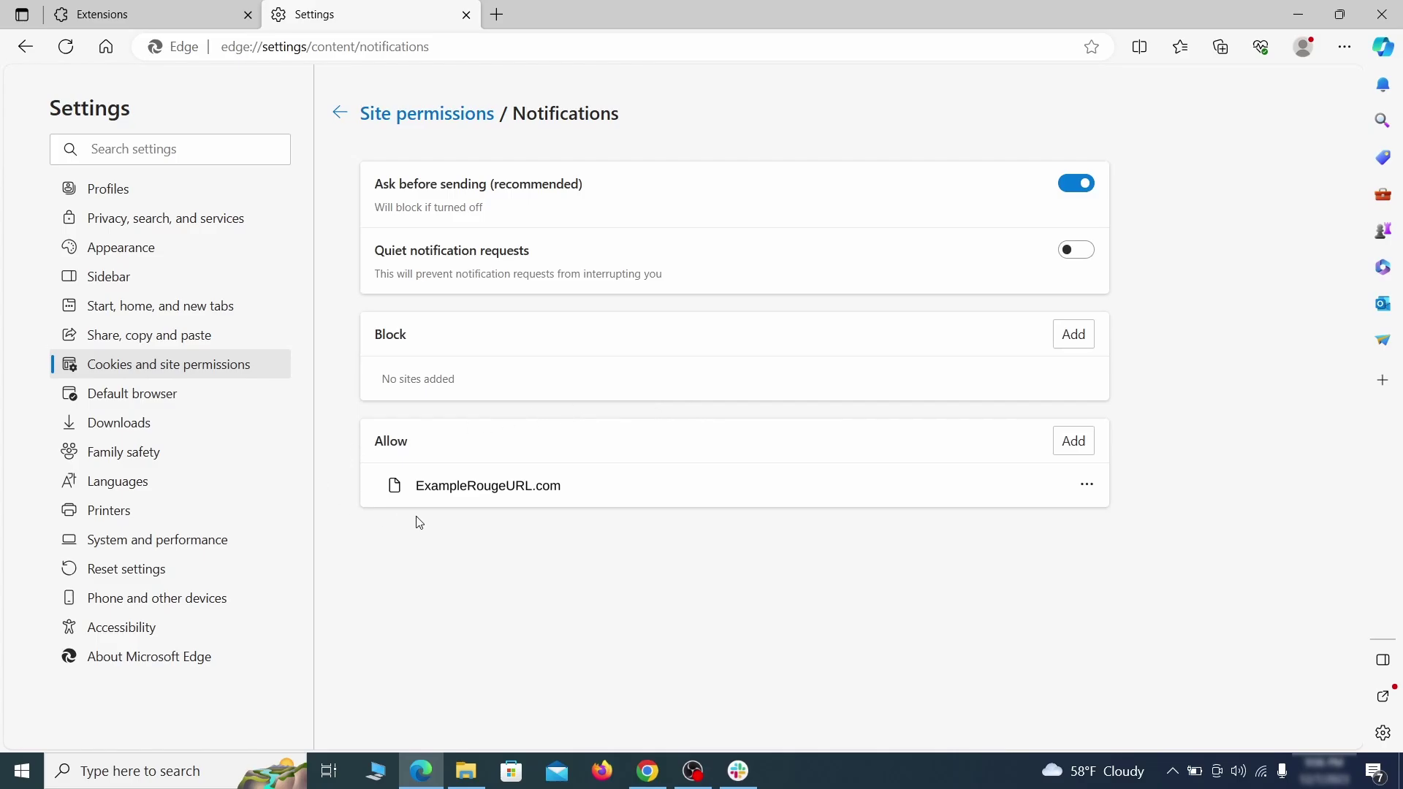
click(1089, 486)
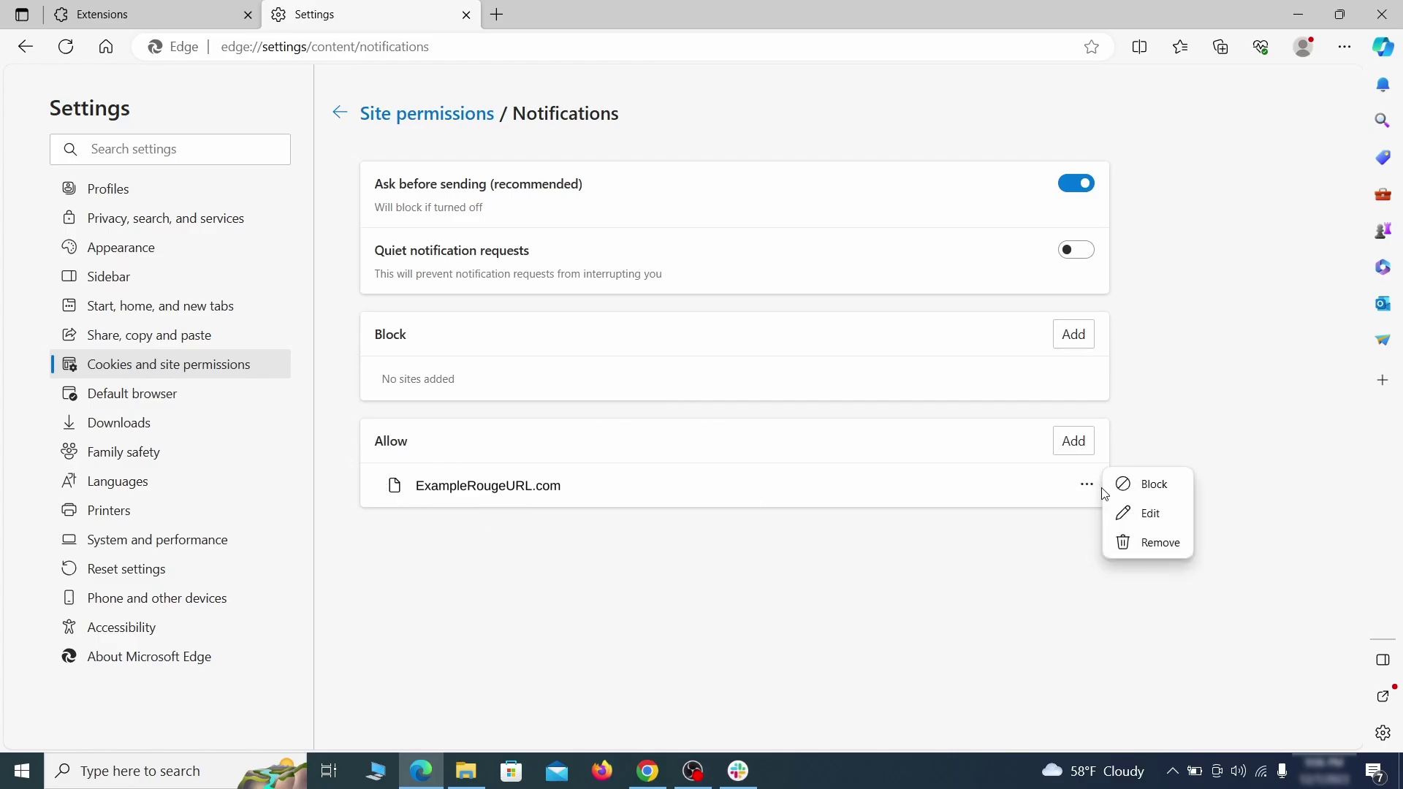
click(1154, 542)
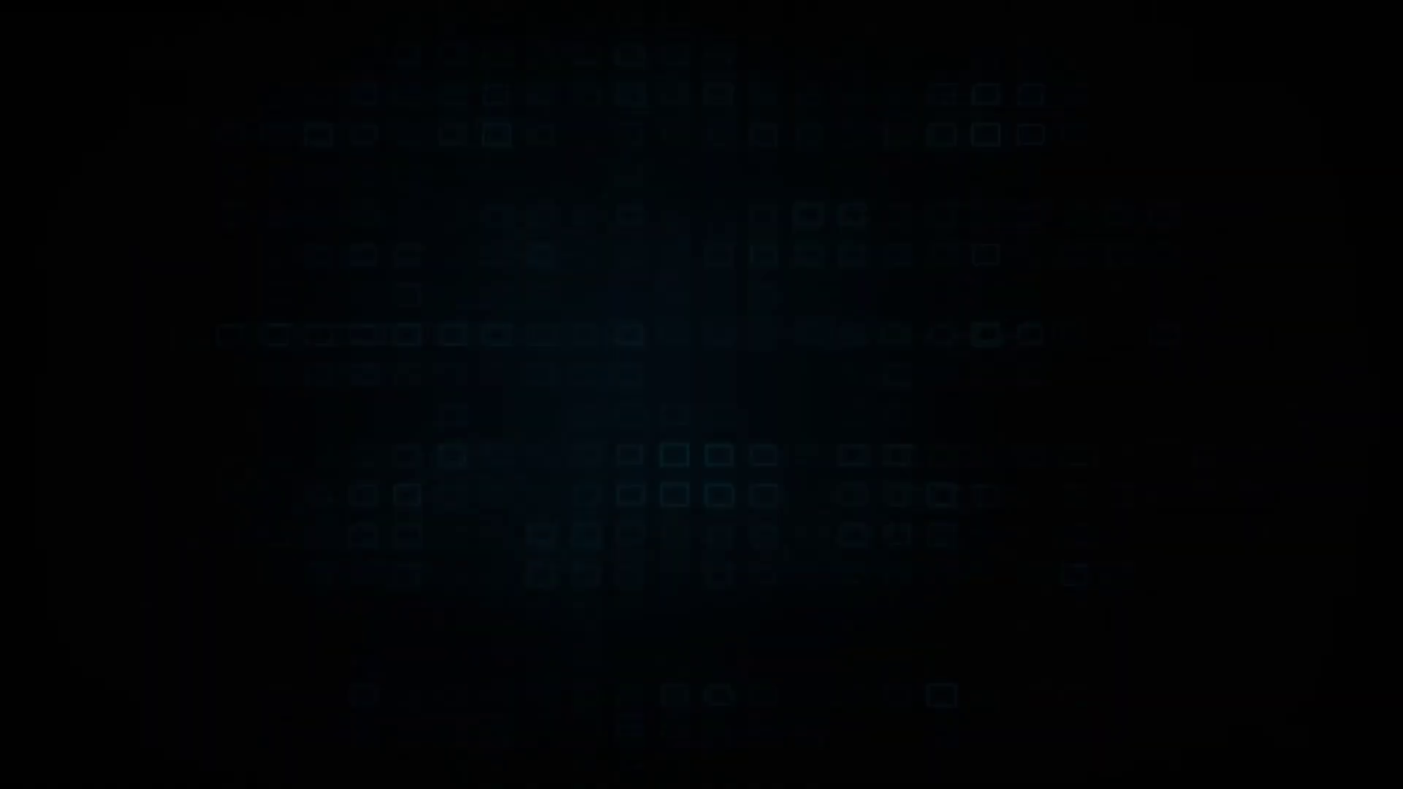